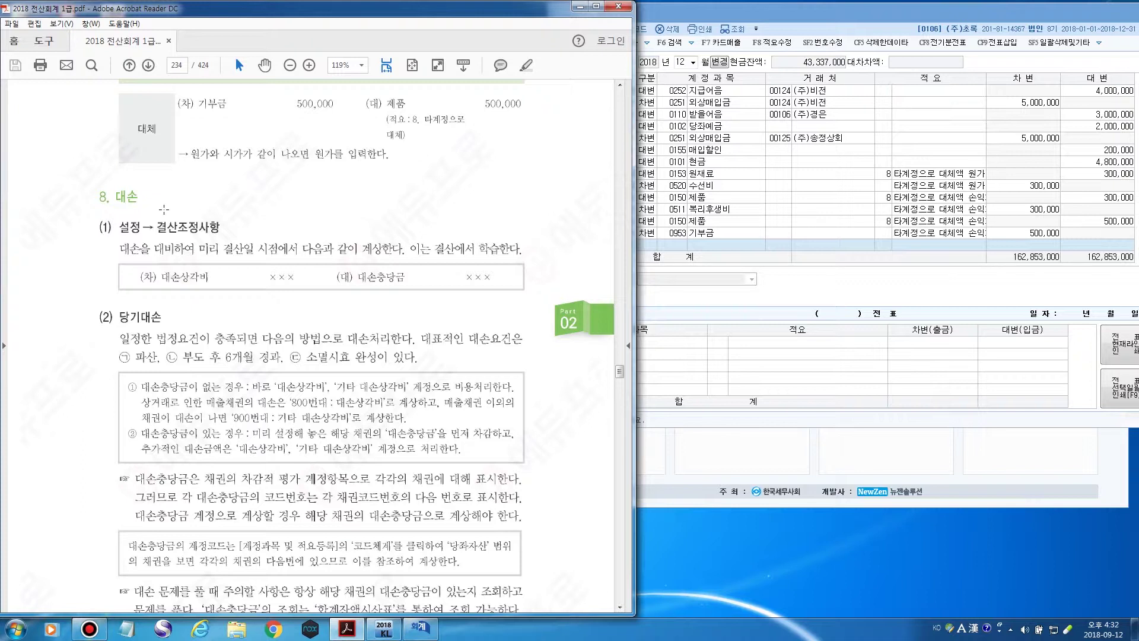
Scroll the textbook PDF from page 234 to page 235 to reach the 매출채권의 대손 examples.
scroll(163, 209, "down", 2)
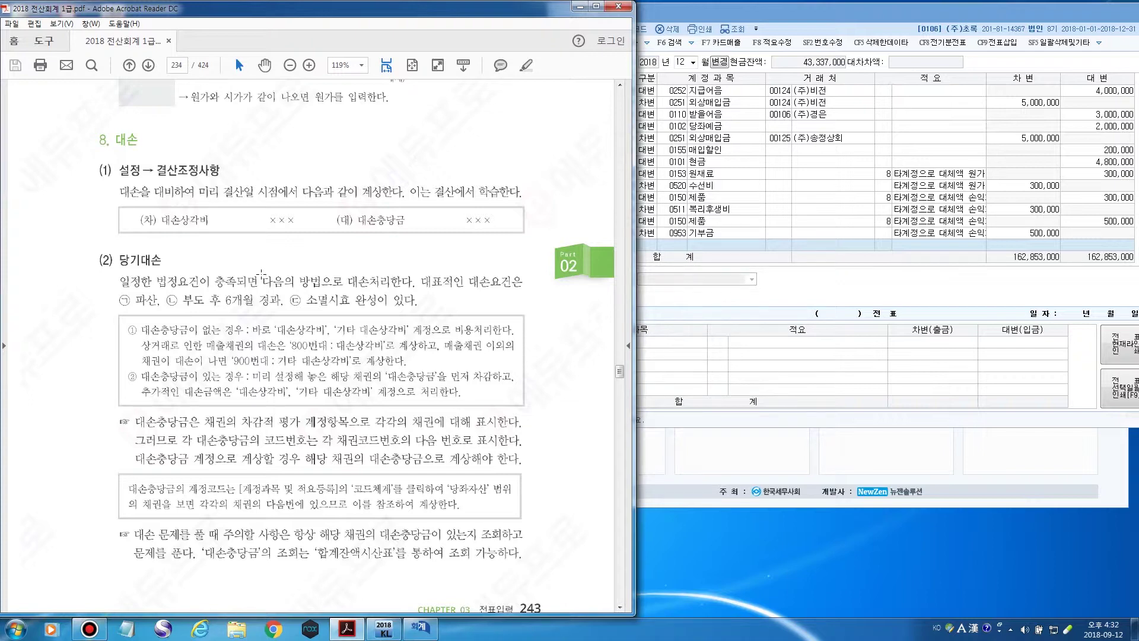
scroll(262, 274, "down", 1)
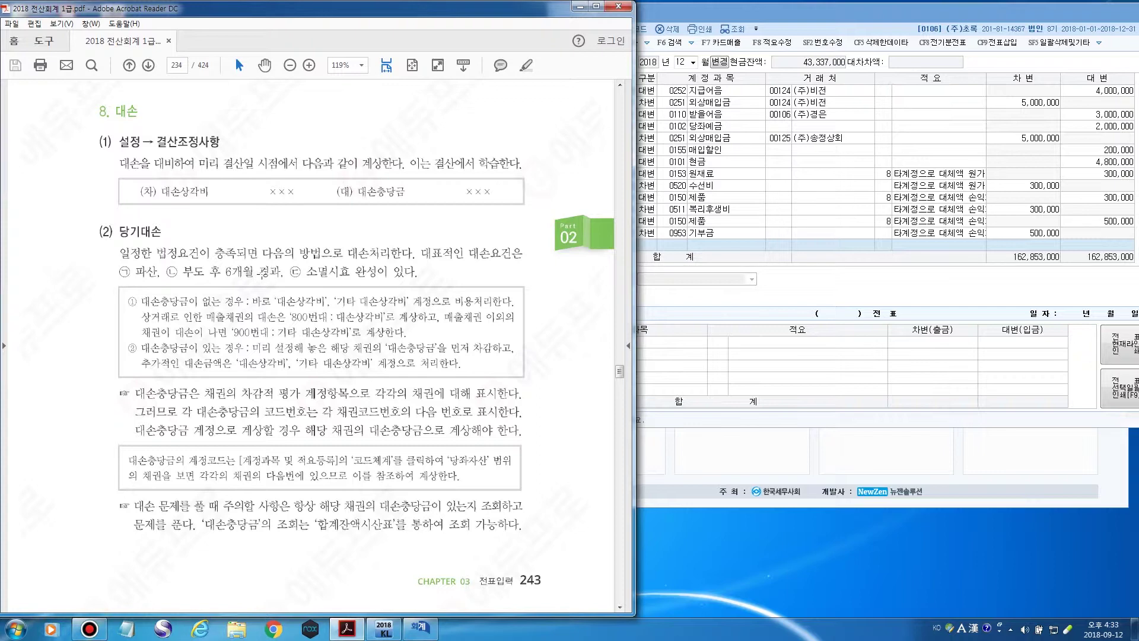
scroll(257, 274, "down", 1)
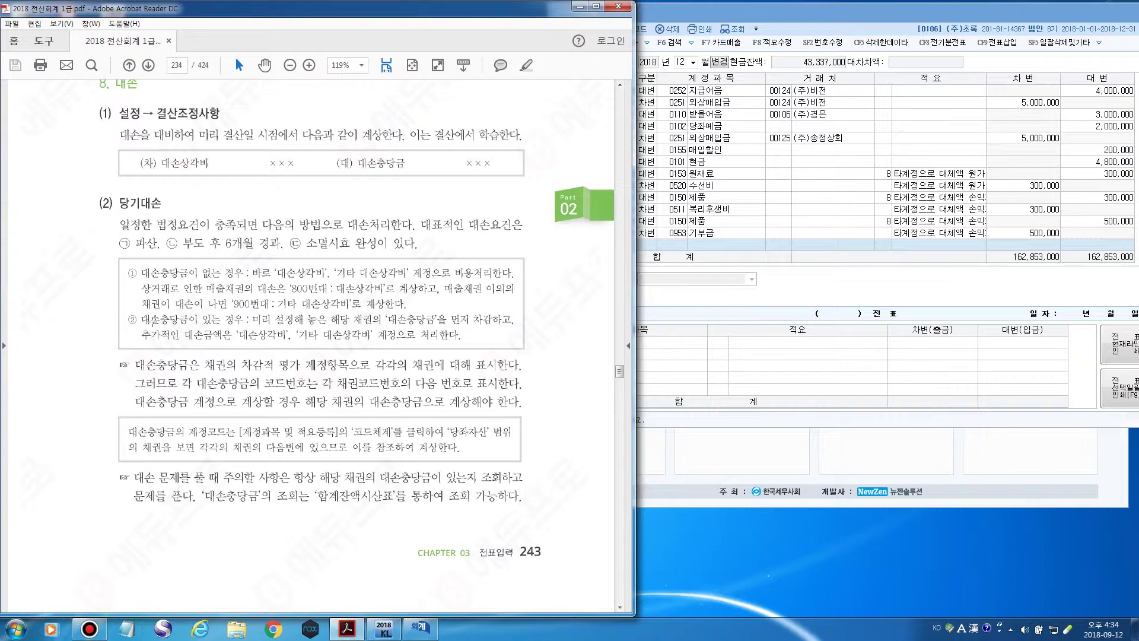
scroll(224, 322, "down", 1)
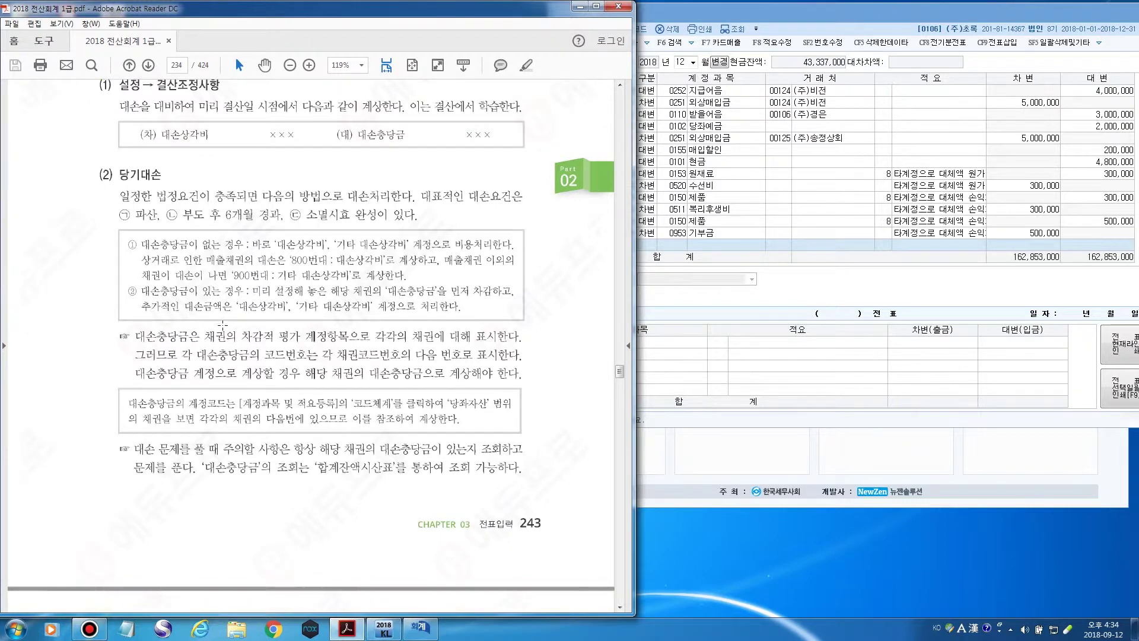
scroll(222, 324, "down", 5)
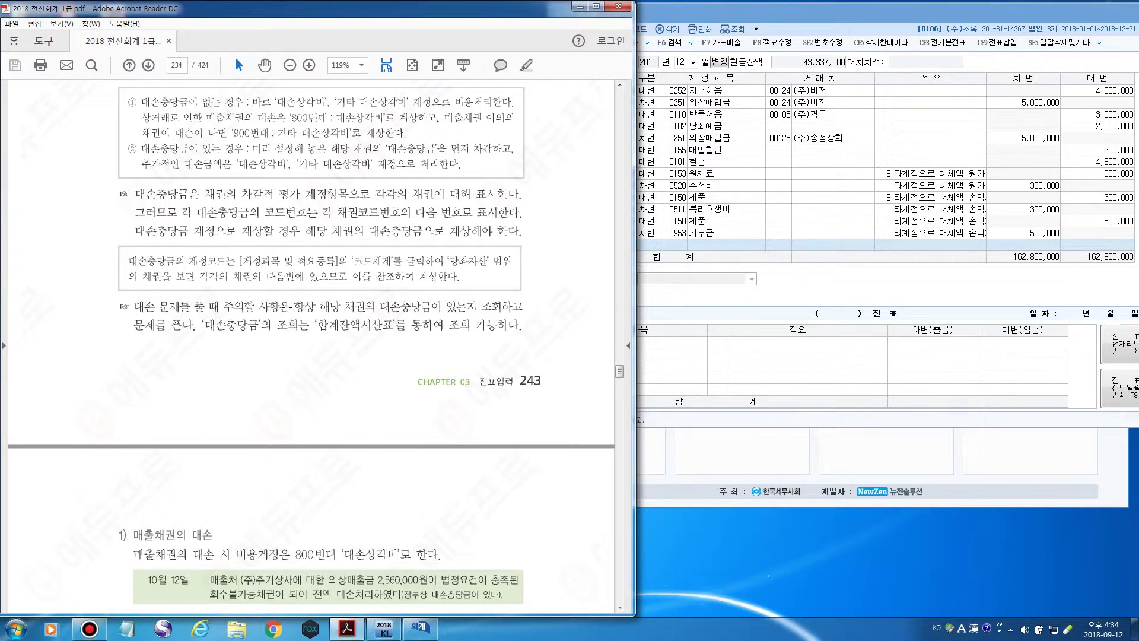
scroll(286, 307, "down", 2)
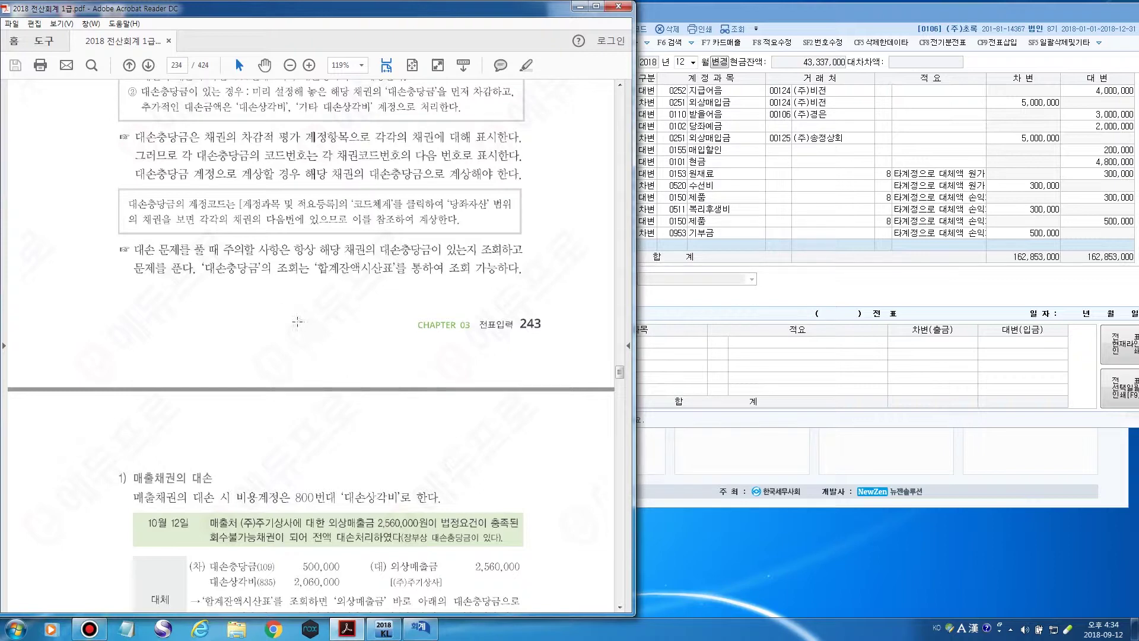
scroll(286, 307, "down", 10)
scroll(274, 302, "down", 1)
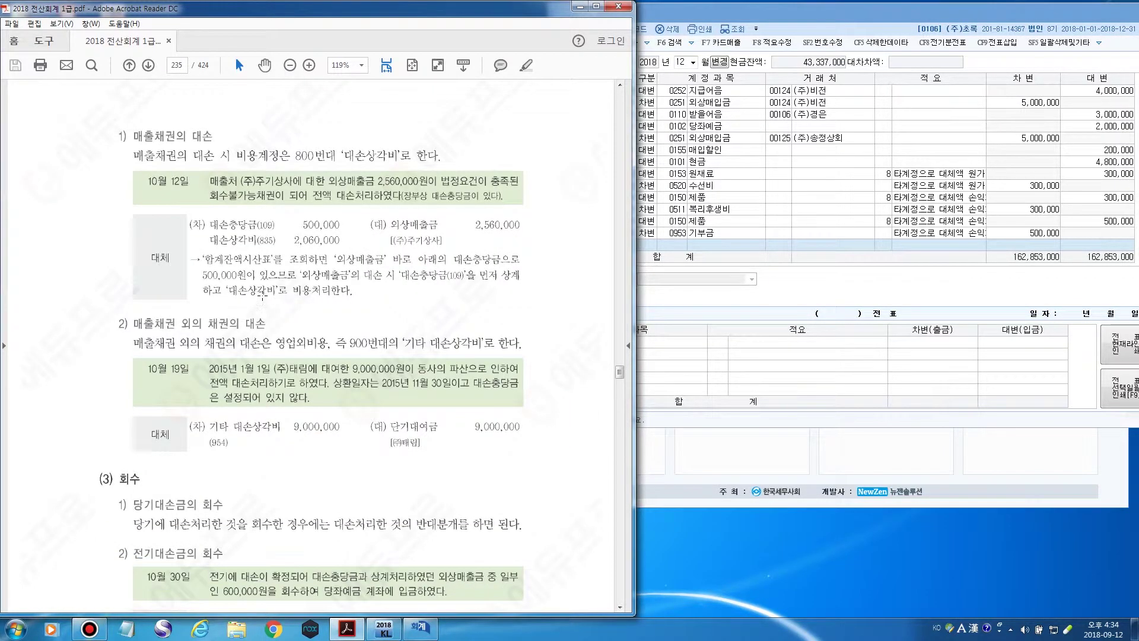
scroll(201, 230, "down", 1)
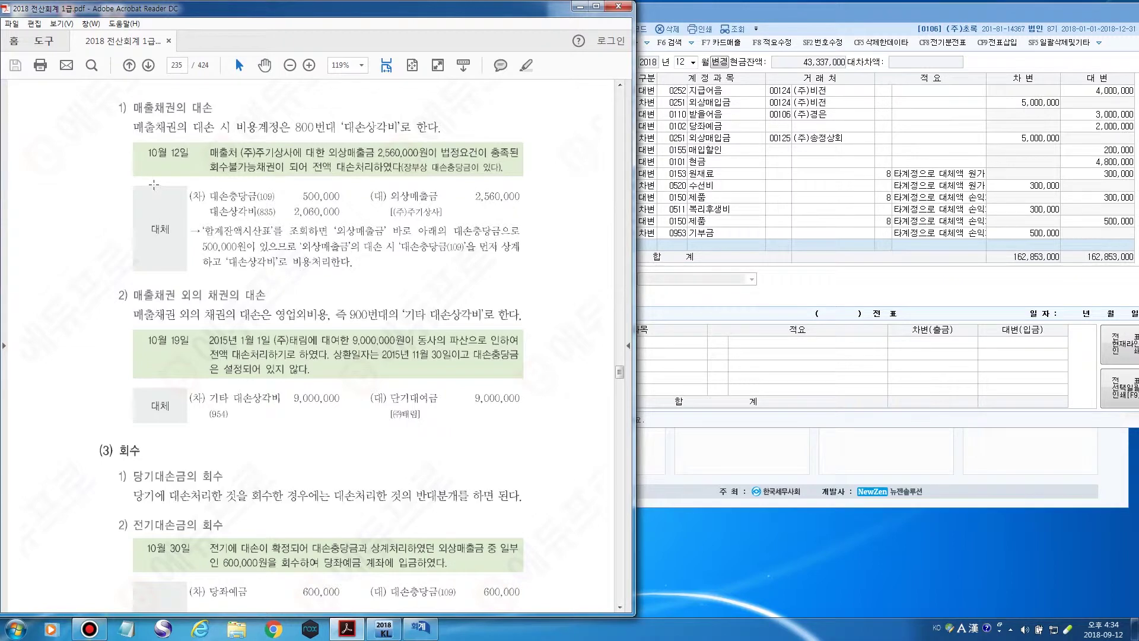
Start a new 일반전표입력 line dated month 10, day 12.
left_click(664, 18)
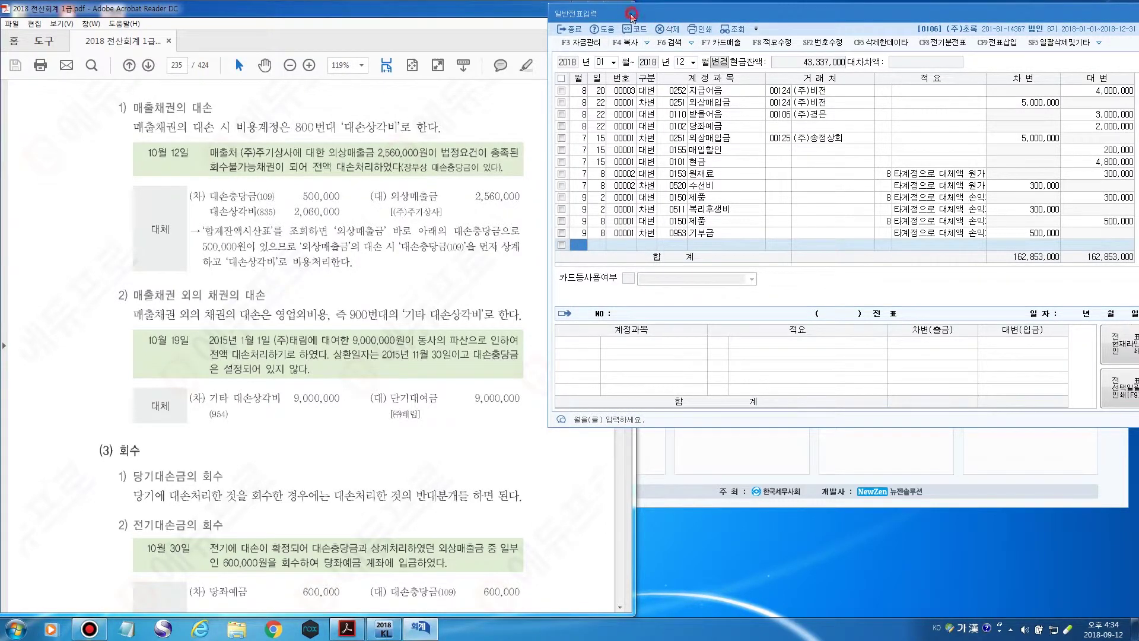
left_click_drag(630, 13, 626, 11)
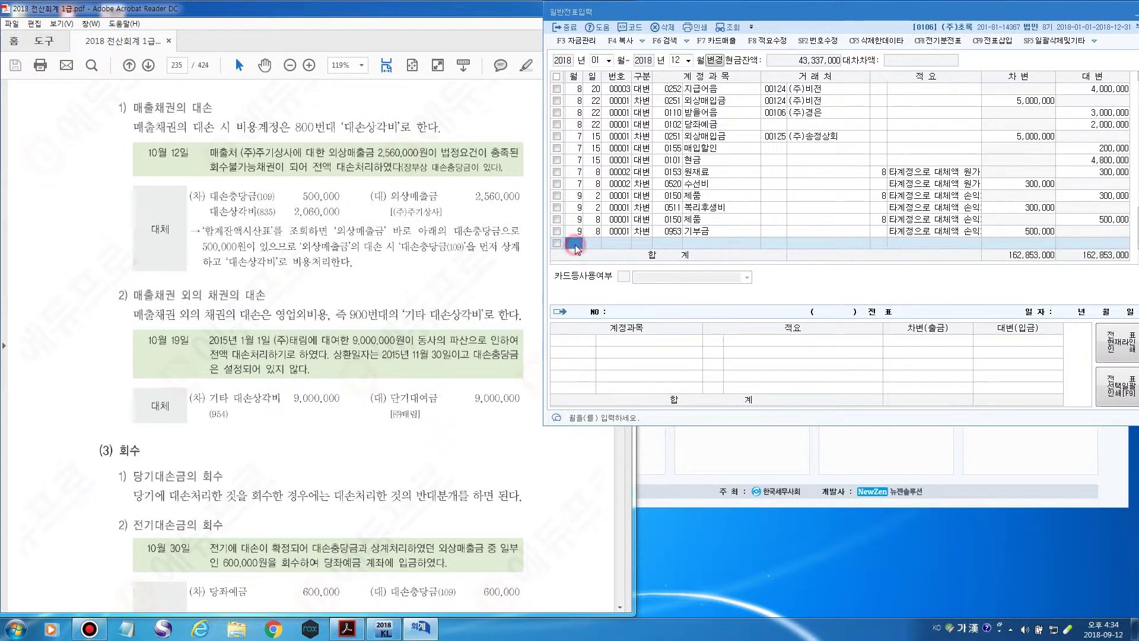
type("10")
key("Return")
type("12")
key("Return")
Switch back to the textbook PDF to read the 10월 12일 entry.
left_click(234, 20)
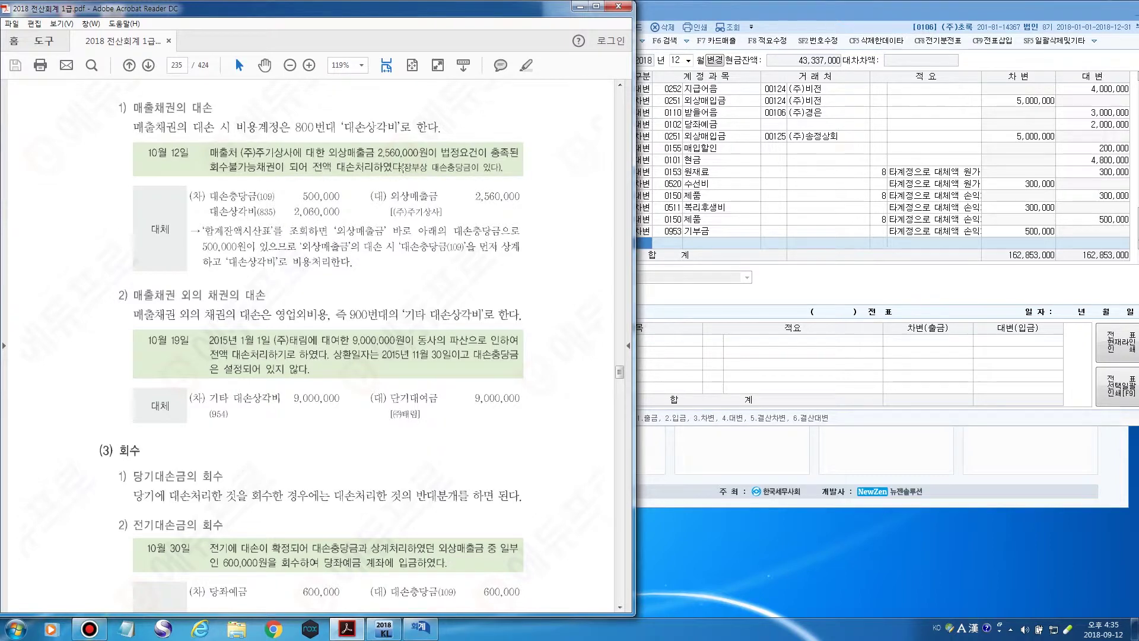
left_click(526, 213)
left_click(526, 214)
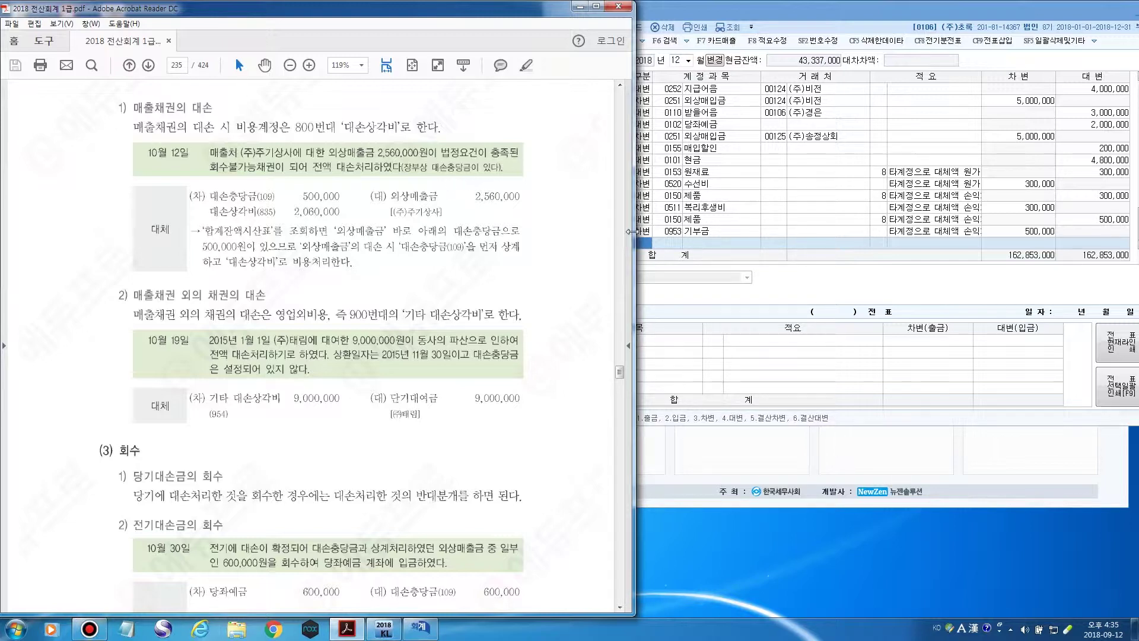
Make the 10/12 line a credit (4) to account 0108 외상매출금.
left_click(645, 245)
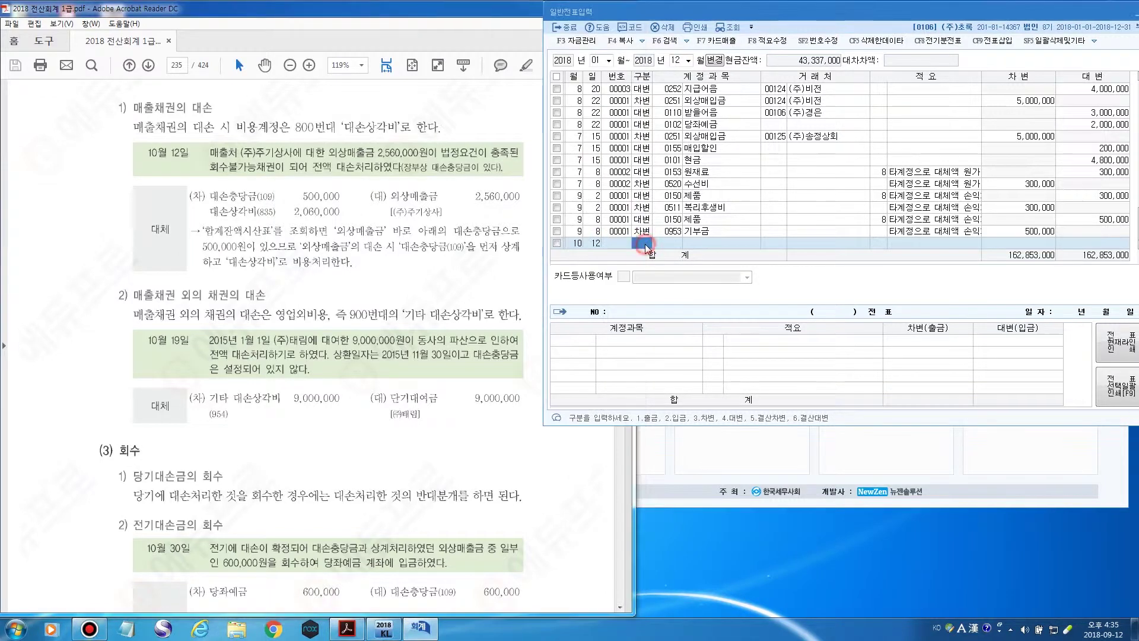
type("4")
key("Return")
key("F2")
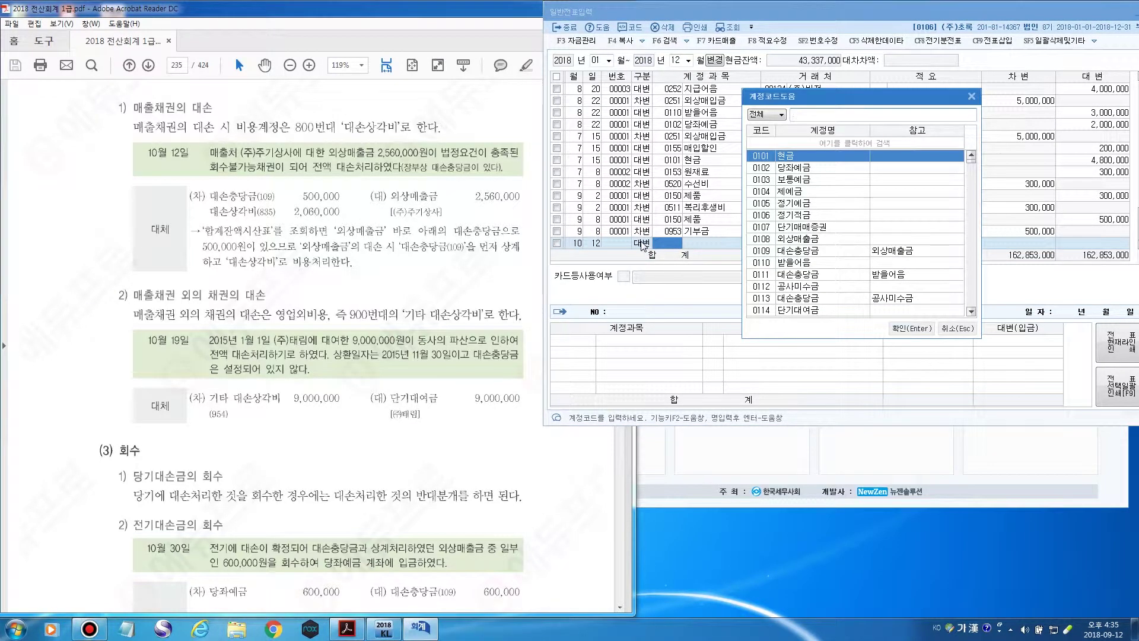
type("외상")
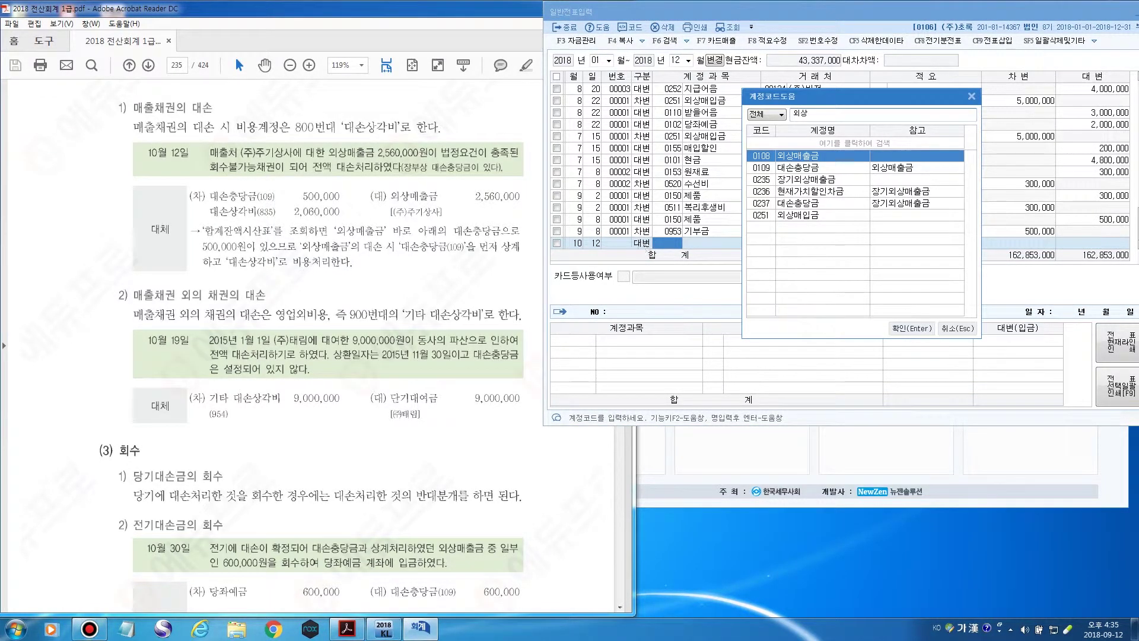
key("Return")
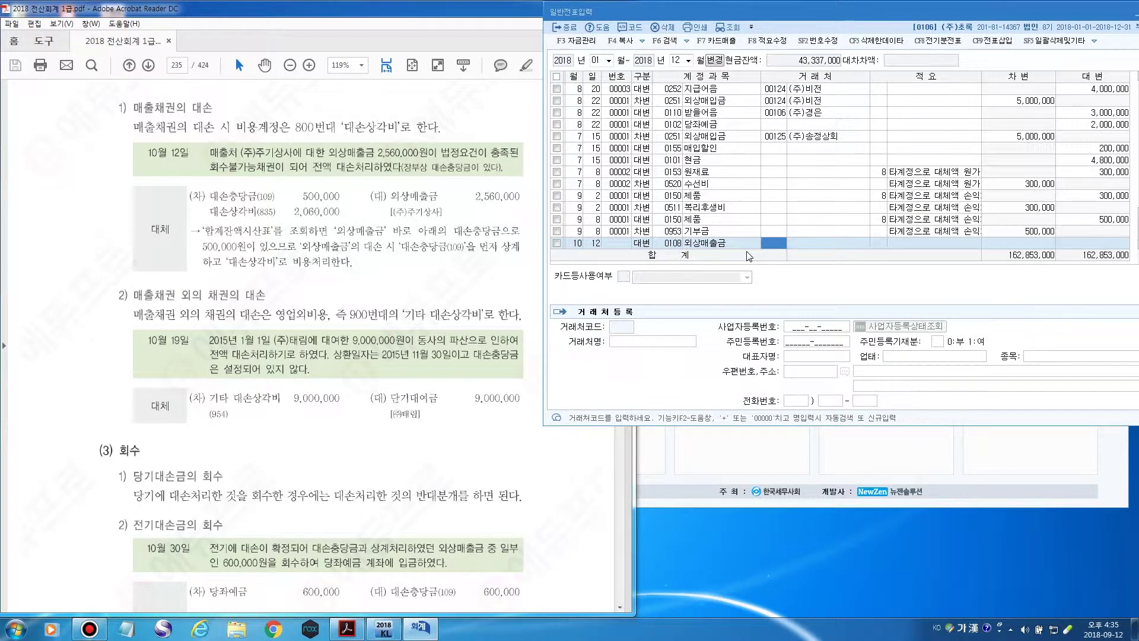
Set customer (주)주기상사 and credit 2,560,000, then begin a debit (3) line.
key("F2")
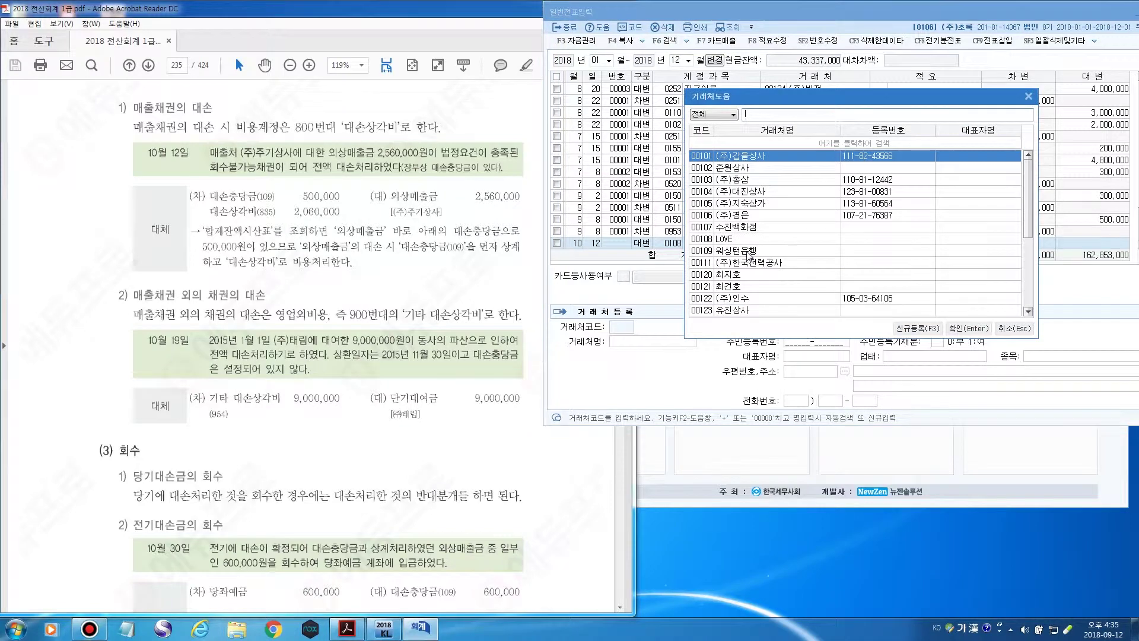
type("주기")
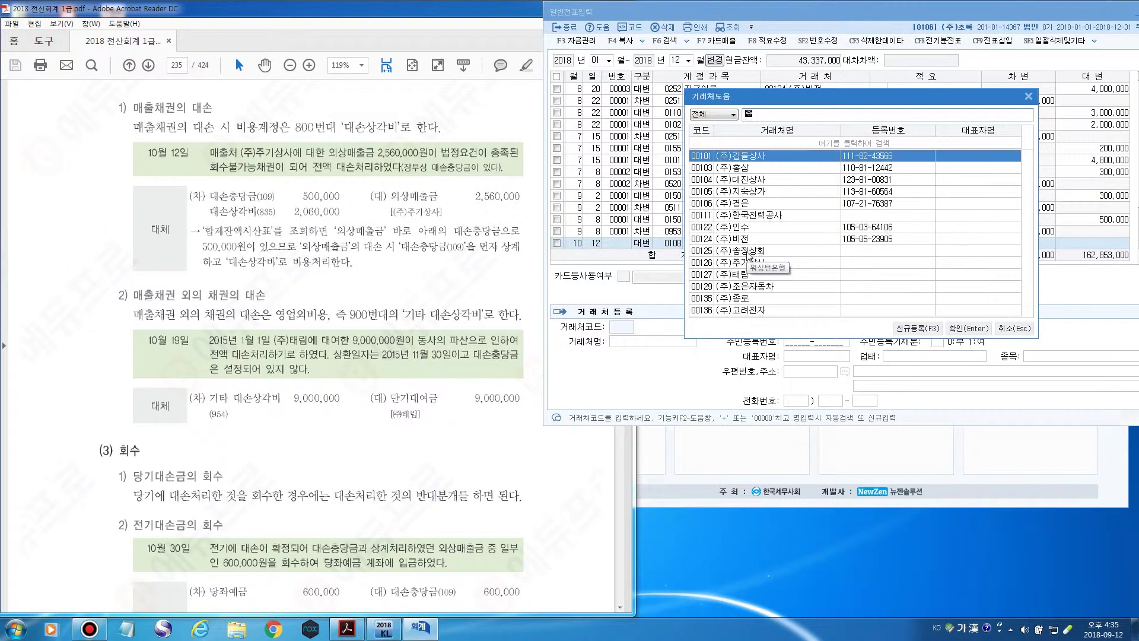
key("Return")
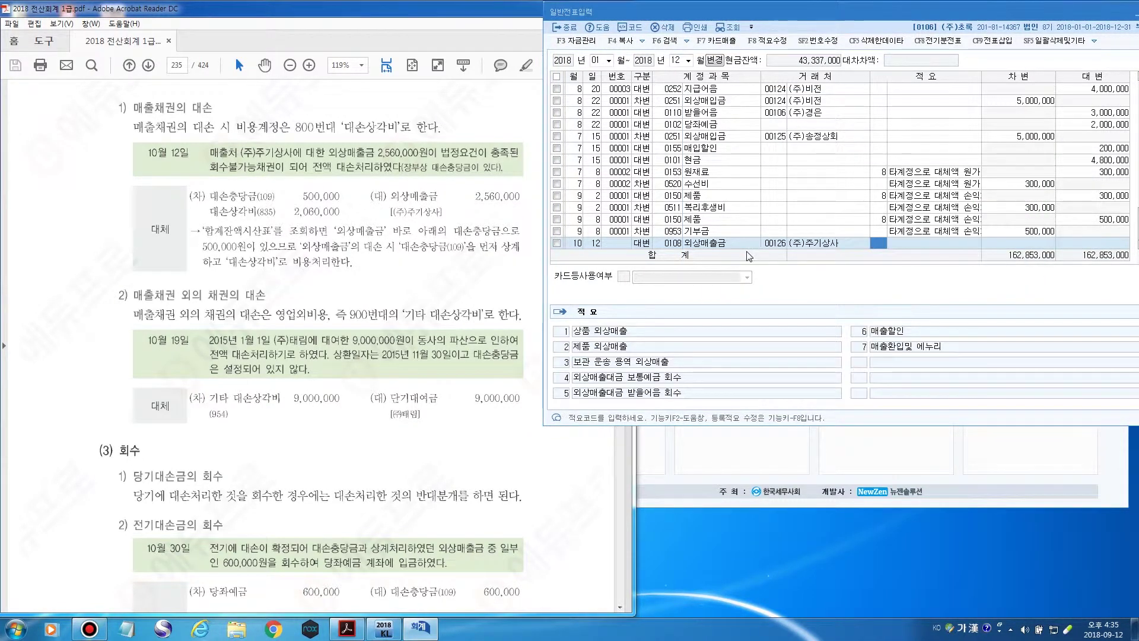
key("Return")
key("Return")
type("2,560,000")
key("Return")
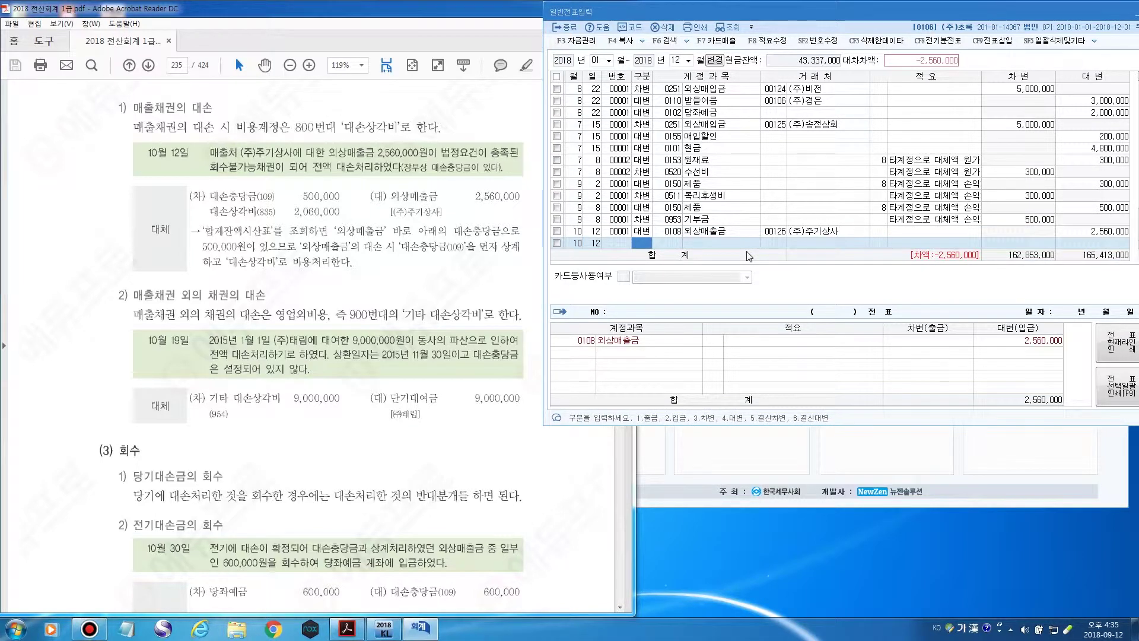
type("3")
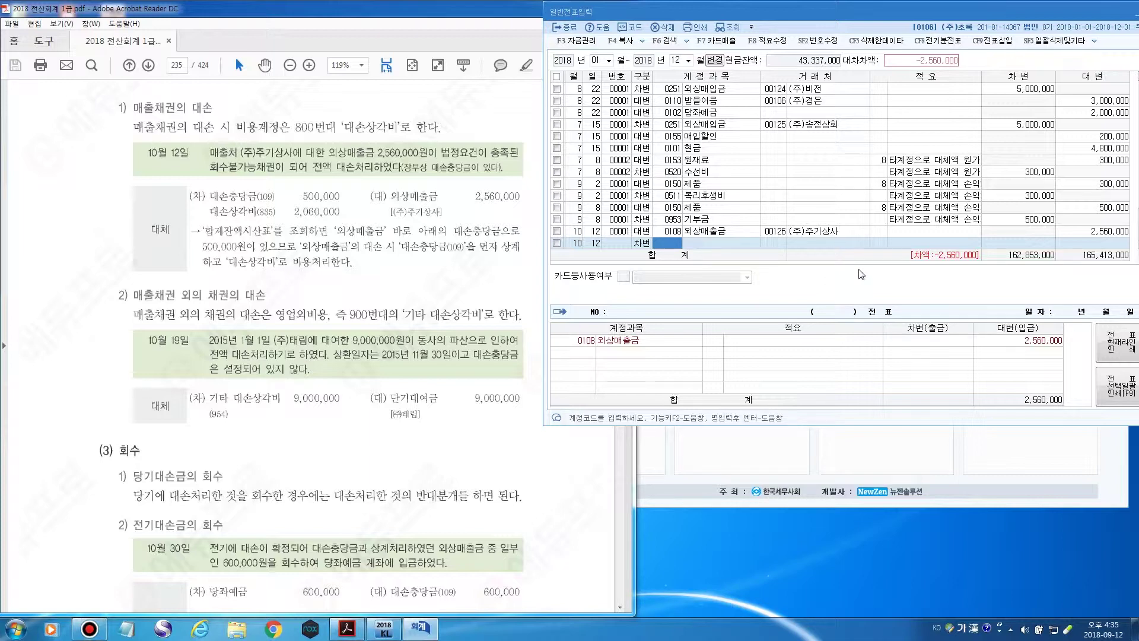
Open 합계잔액시산표 from the 결산/재무제표 menu and move it into view.
left_click(1010, 497)
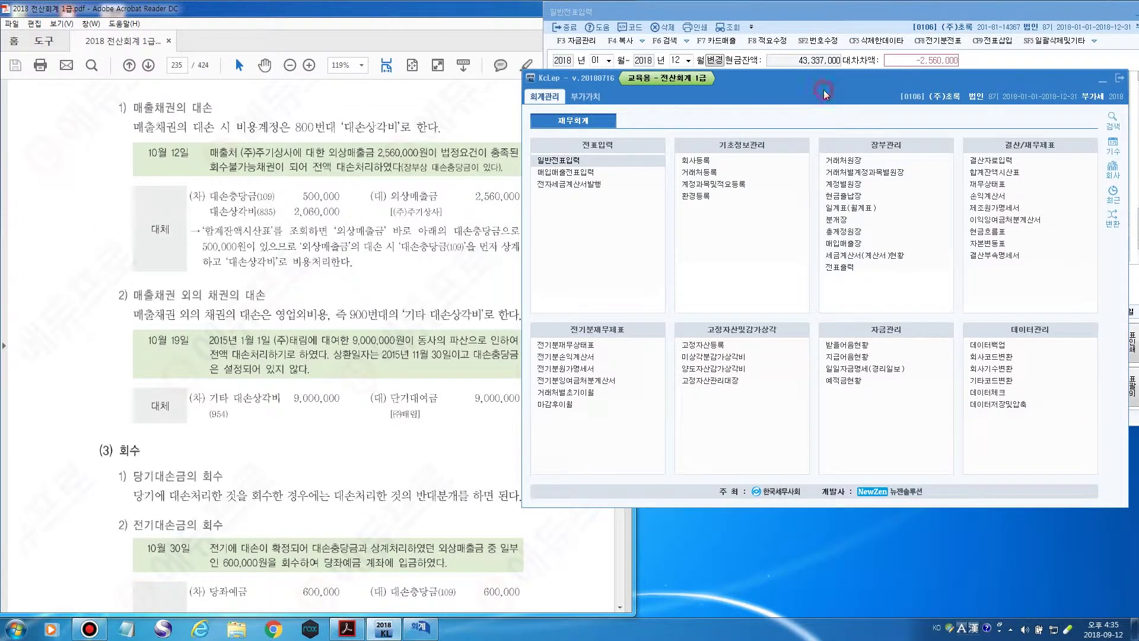
left_click(1013, 177)
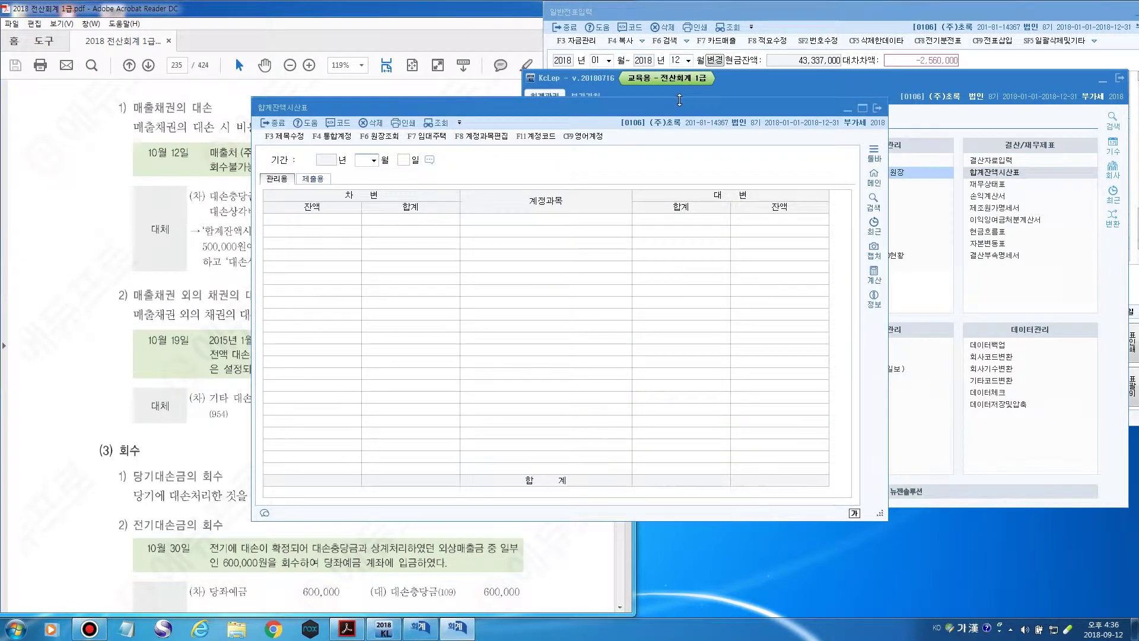
left_click_drag(809, 106, 934, 73)
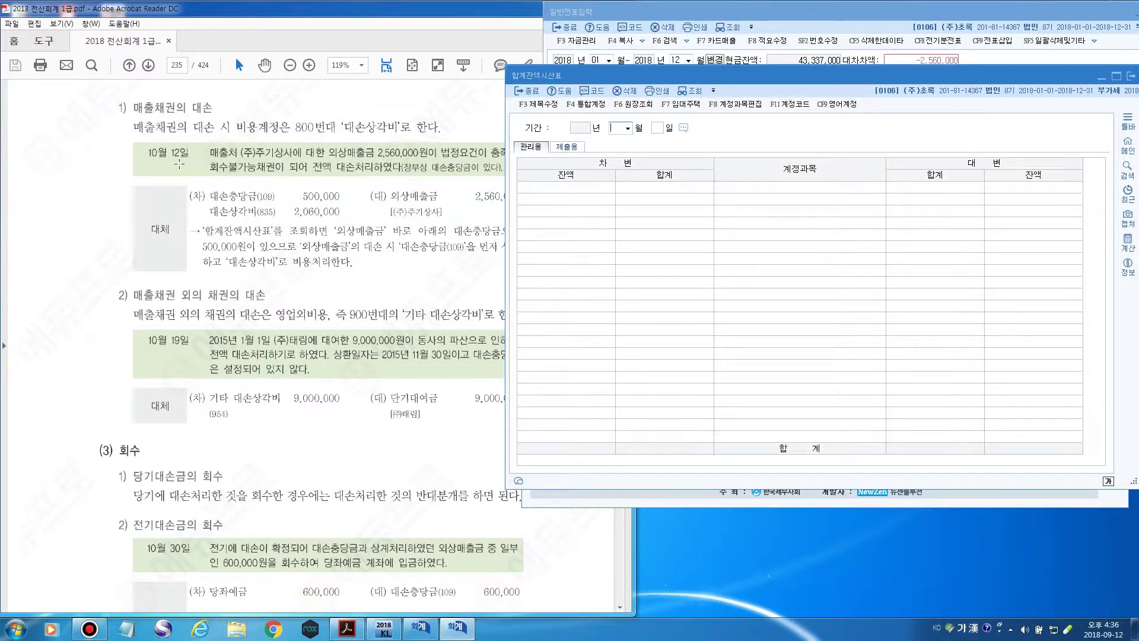
type("10")
key("Return")
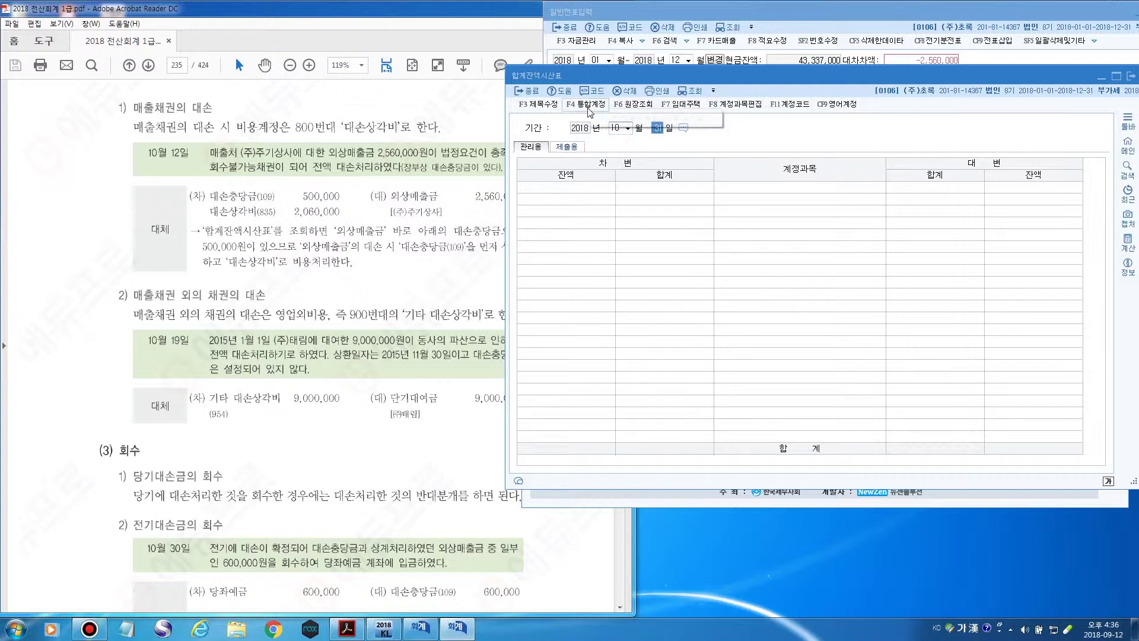
type("12")
key("Return")
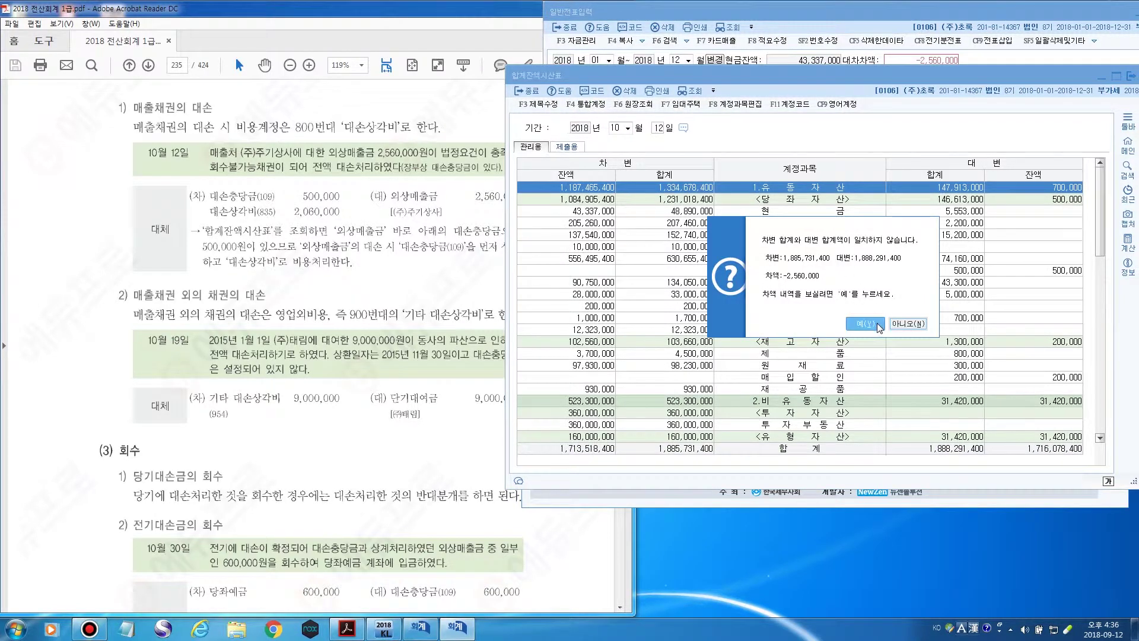
left_click(907, 323)
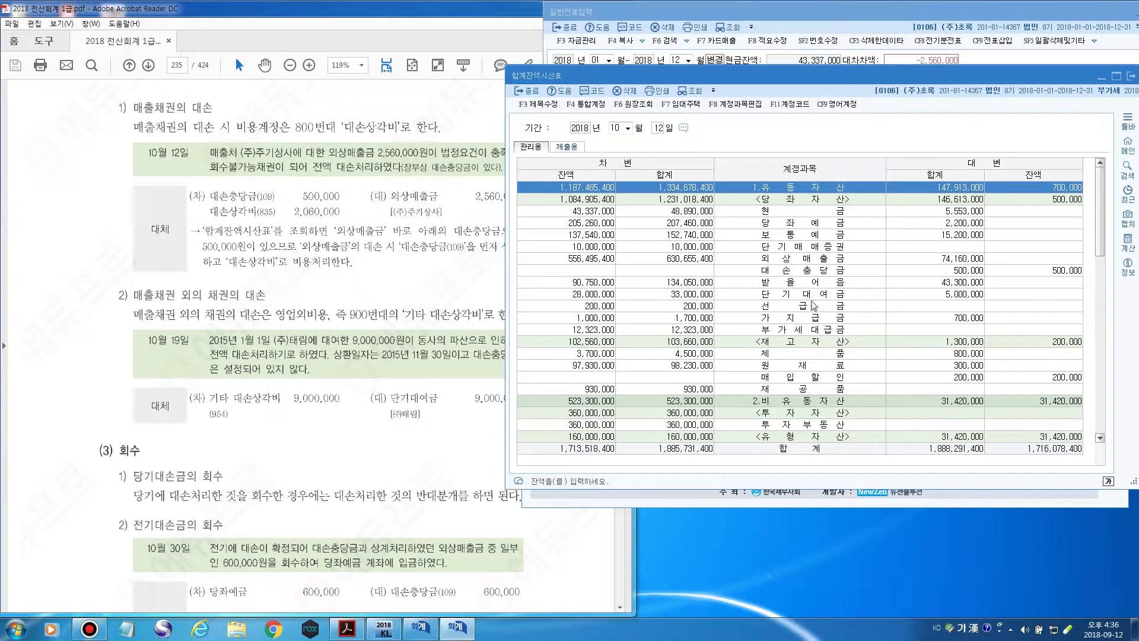
left_click(814, 271)
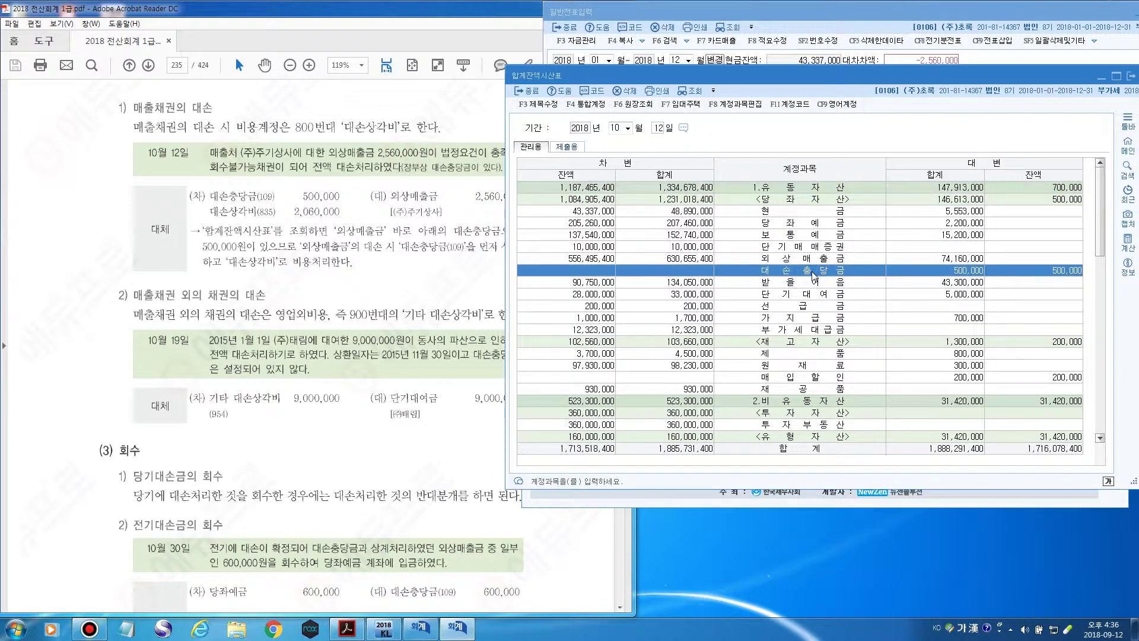
left_click(830, 260)
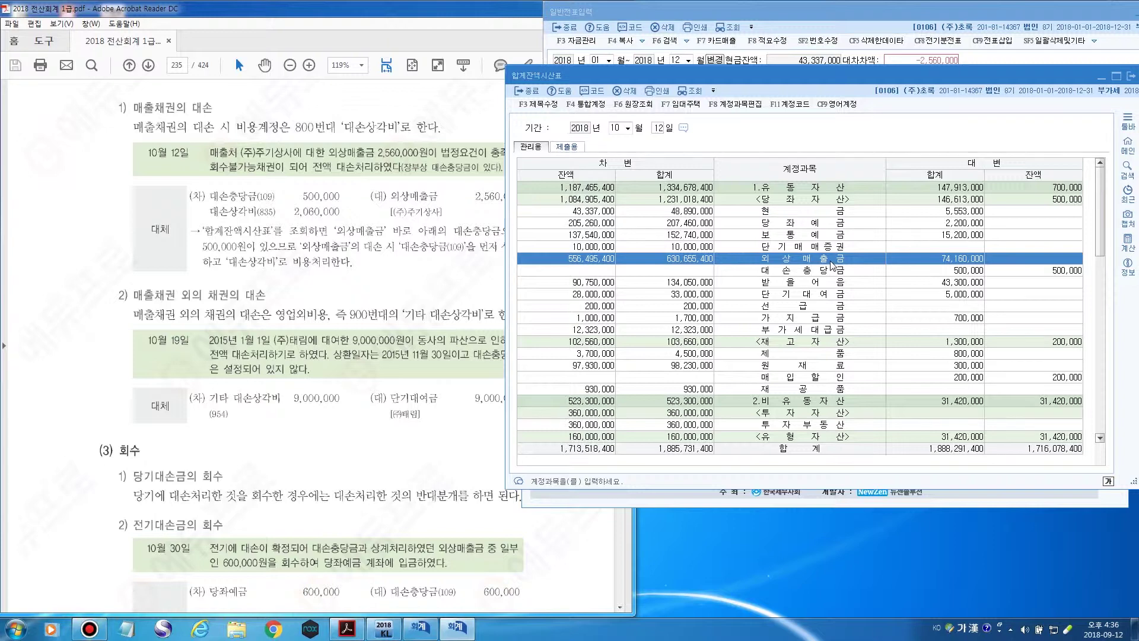
left_click(840, 272)
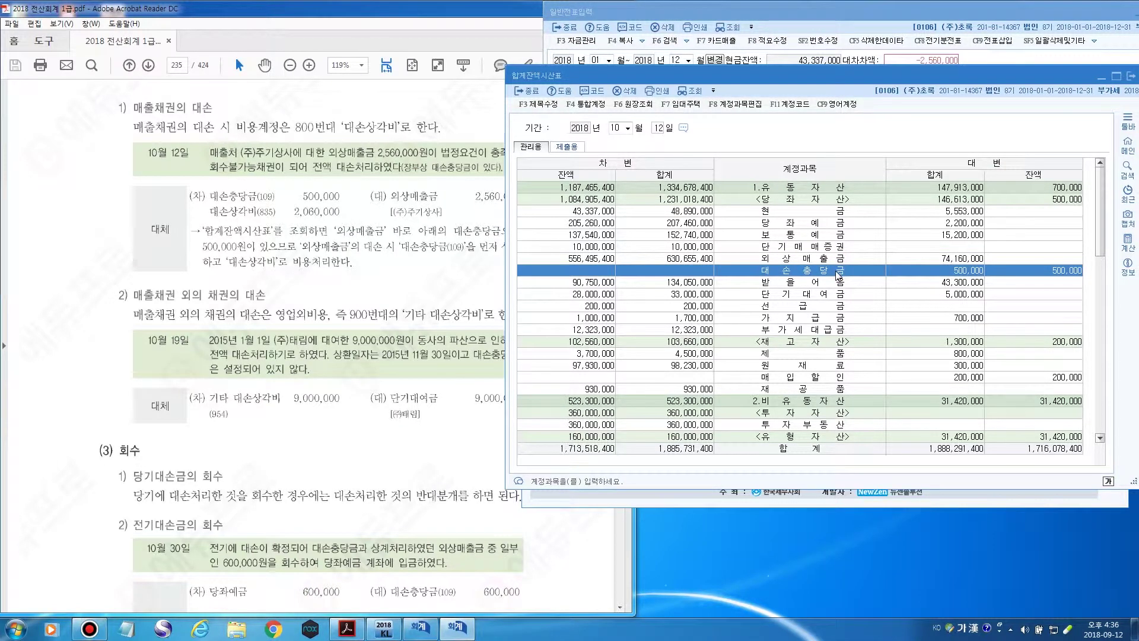
left_click(1060, 273)
Add a 10/12 debit line to 0109 대손충당금, found by searching 대손충.
left_click(852, 11)
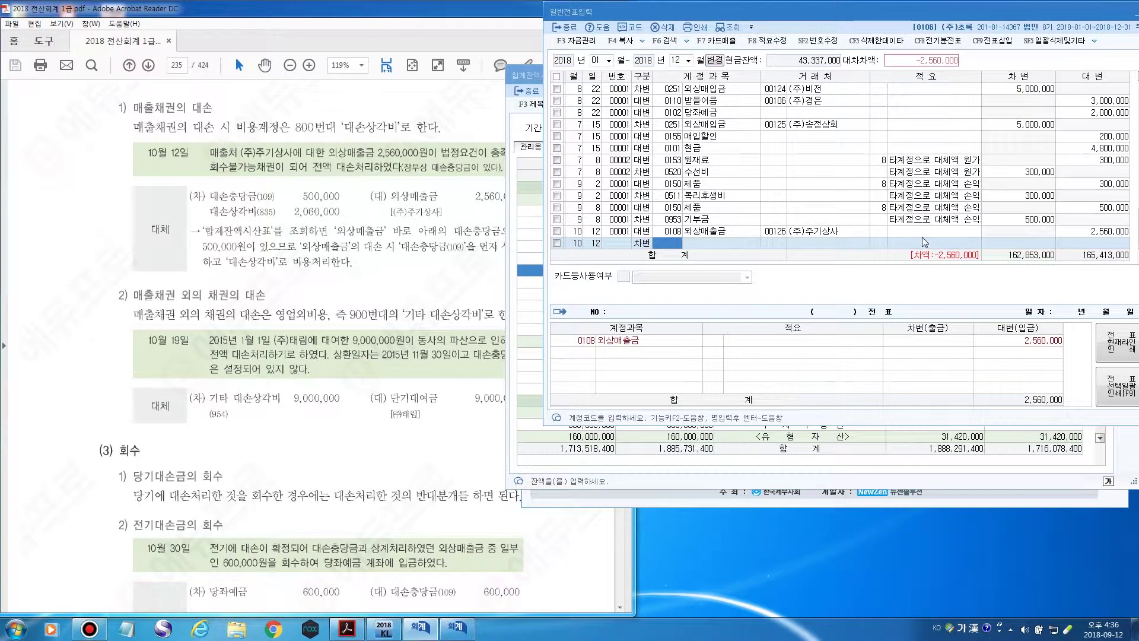
left_click(647, 243)
key("Return")
key("F2")
type("대손충")
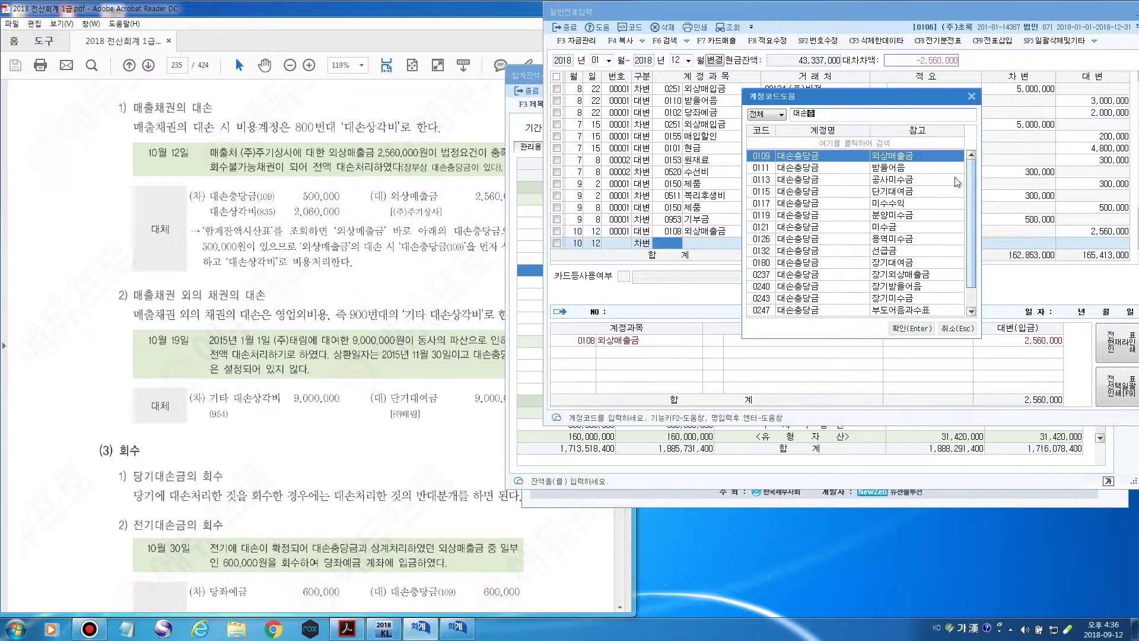
left_click_drag(834, 98, 843, 99)
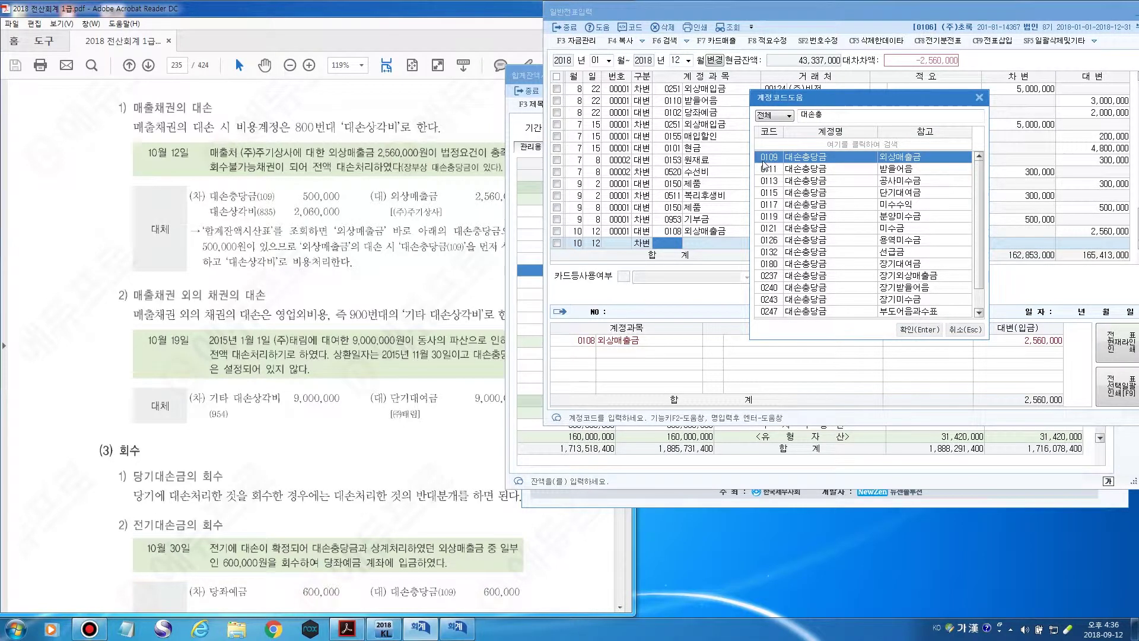
left_click(918, 331)
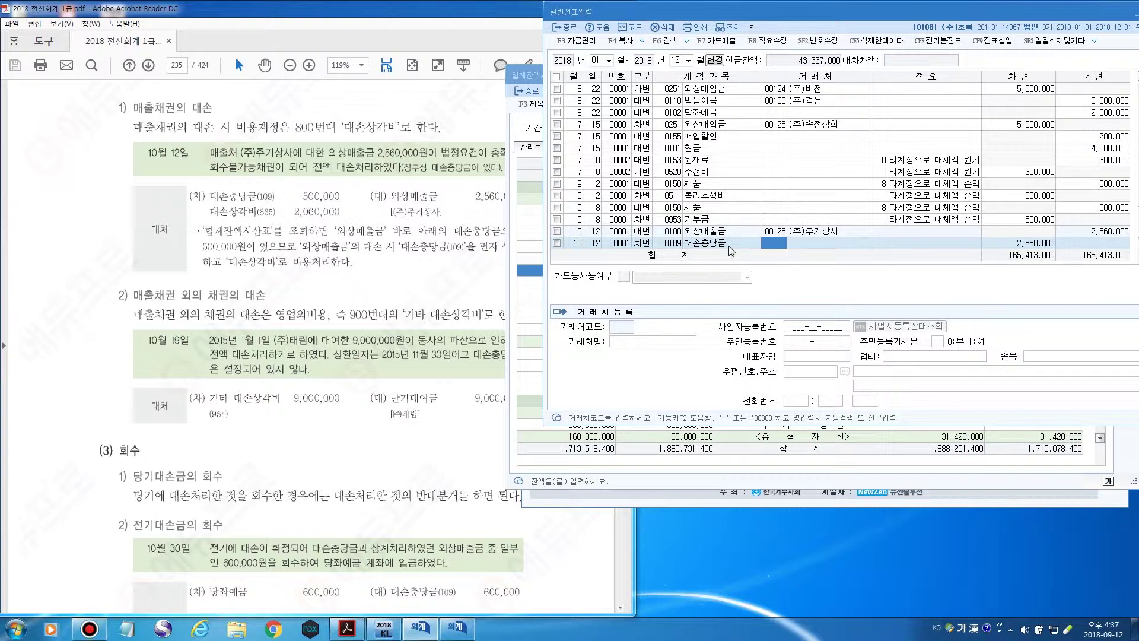
Reduce the 대손충당금 debit to 500,000 and start a third 10/12 debit line.
key("Return")
key("Return")
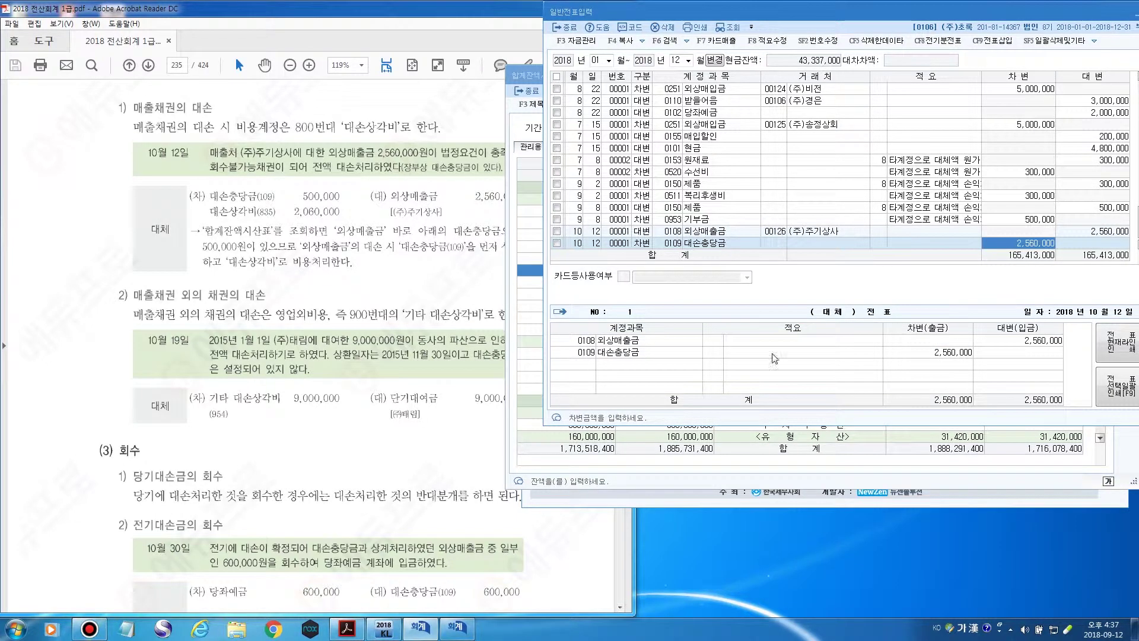
left_click(920, 483)
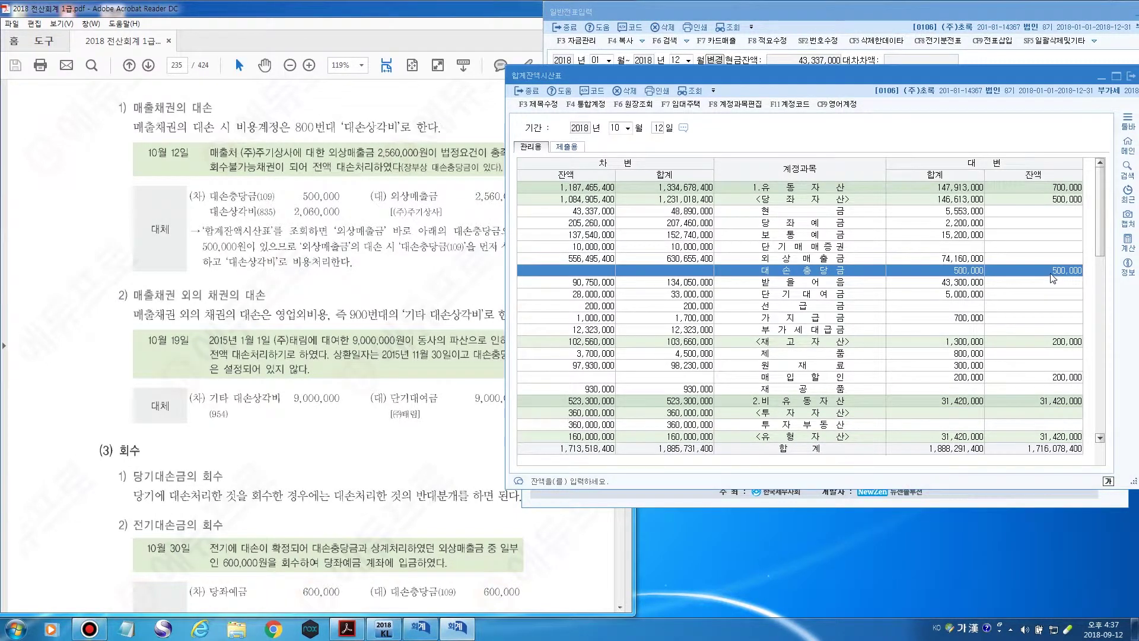
left_click(1000, 15)
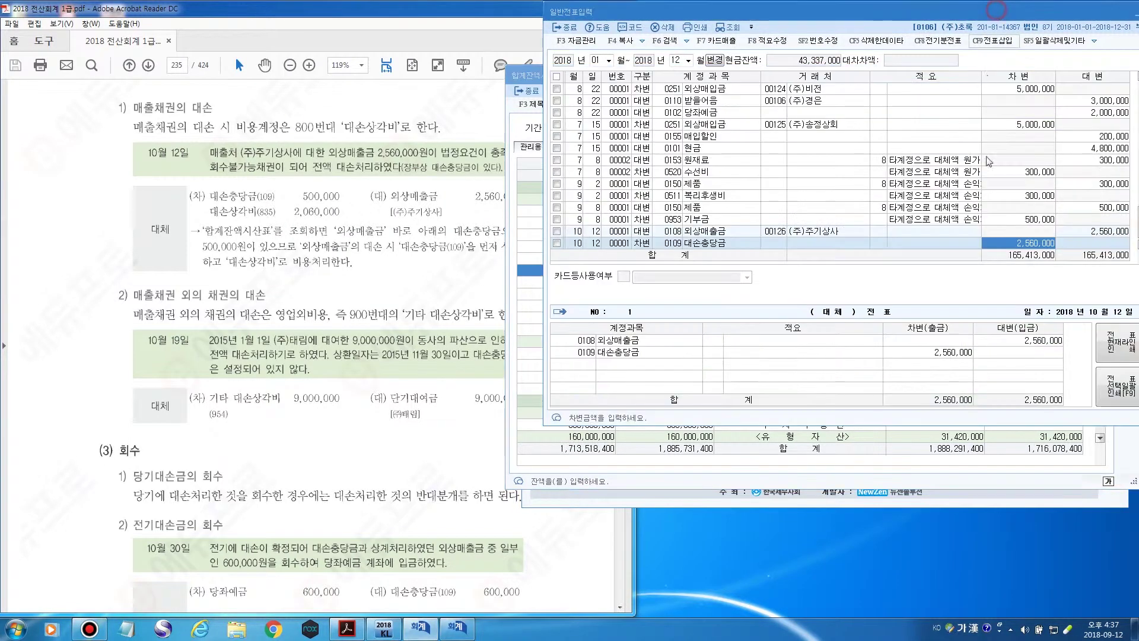
left_click(1028, 244)
type("500000")
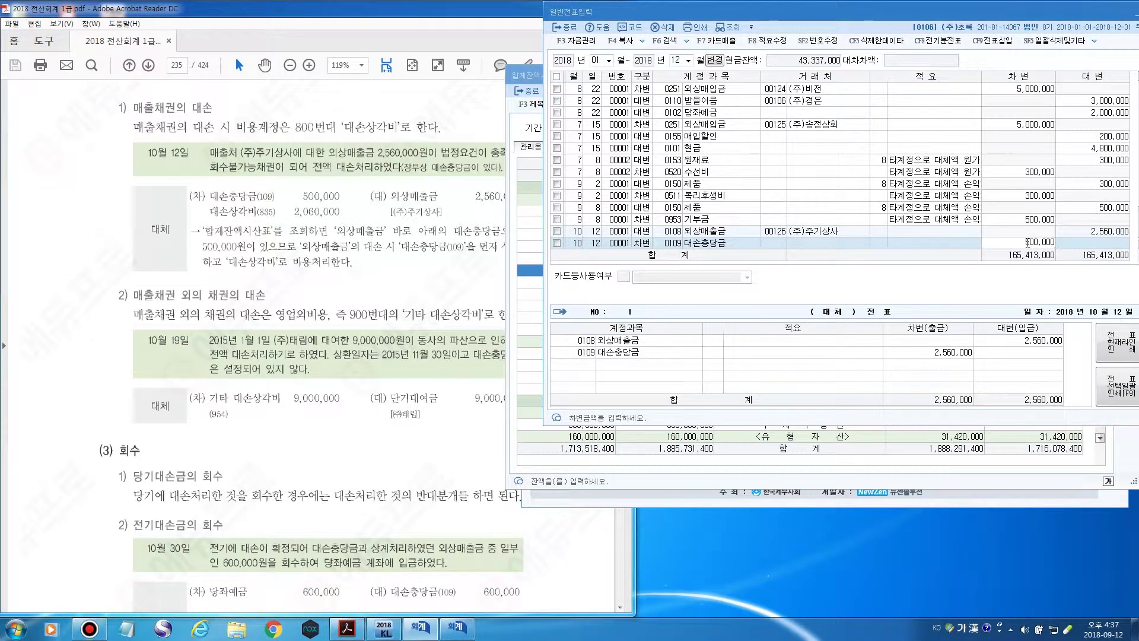
key("Return")
key("Return")
key("Return")
type("3")
key("Return")
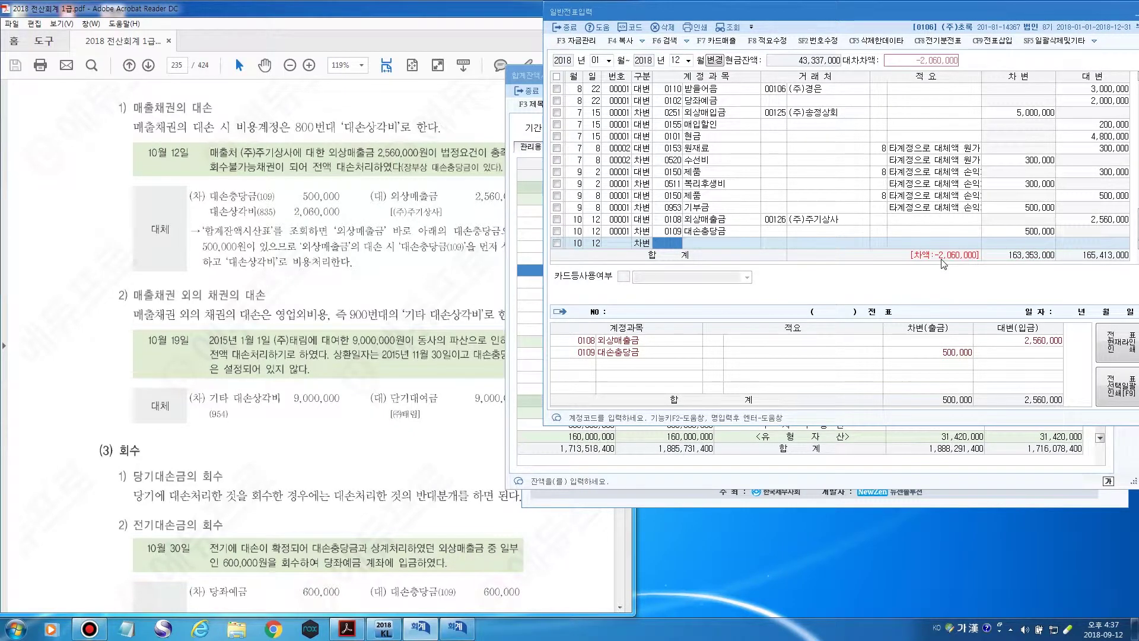
key("F2")
Debit the remaining 2,060,000 to 0835 대손상각비, found by searching 대손상.
scroll(943, 264, "down", 2)
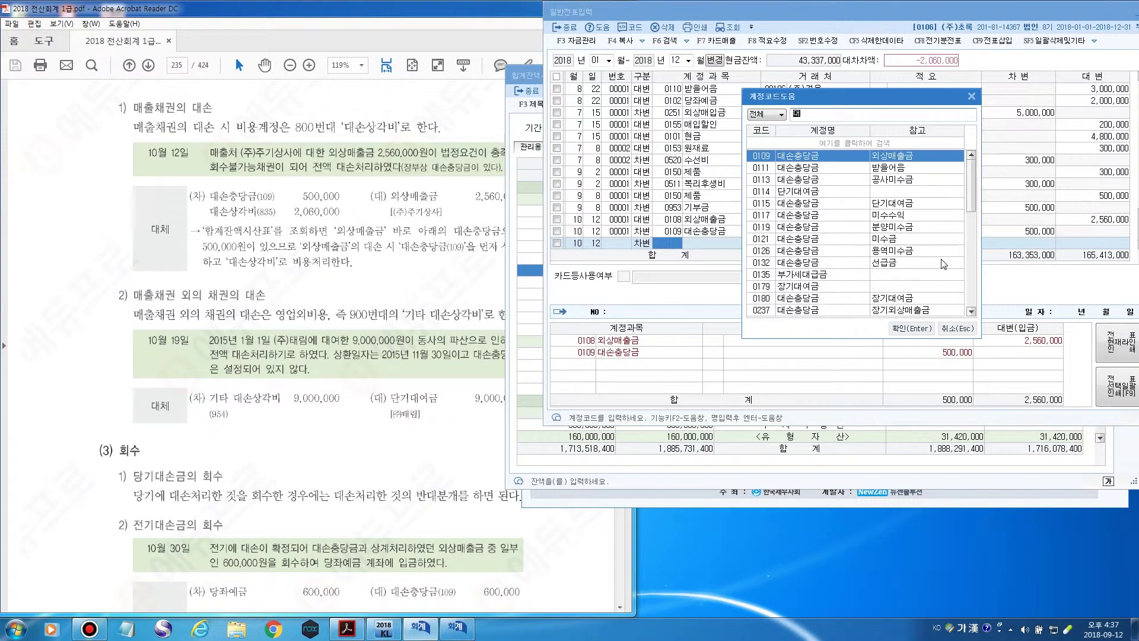
type("대손상비")
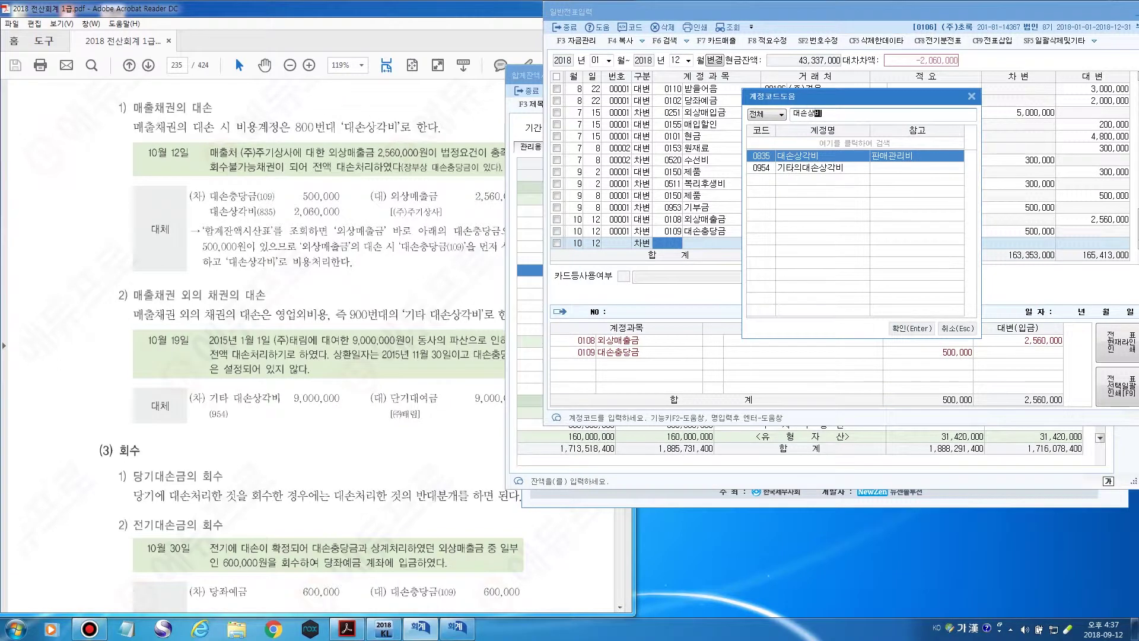
key("BackSpace")
key("BackSpace")
type("생")
key("BackSpace")
type("상")
left_click(912, 330)
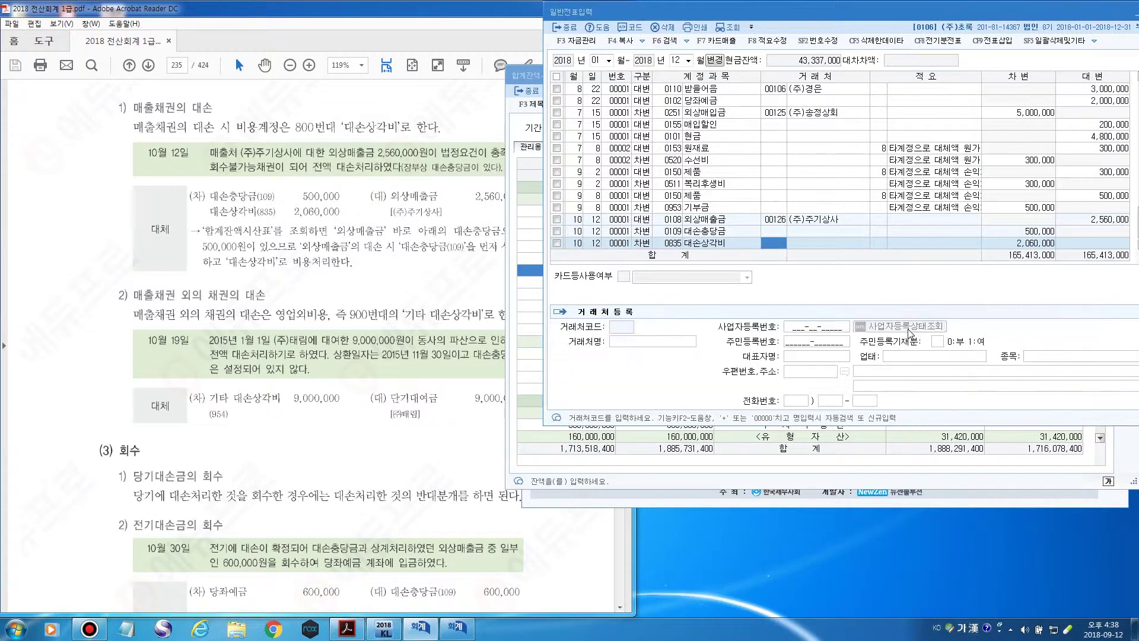
key("Return")
key("Return")
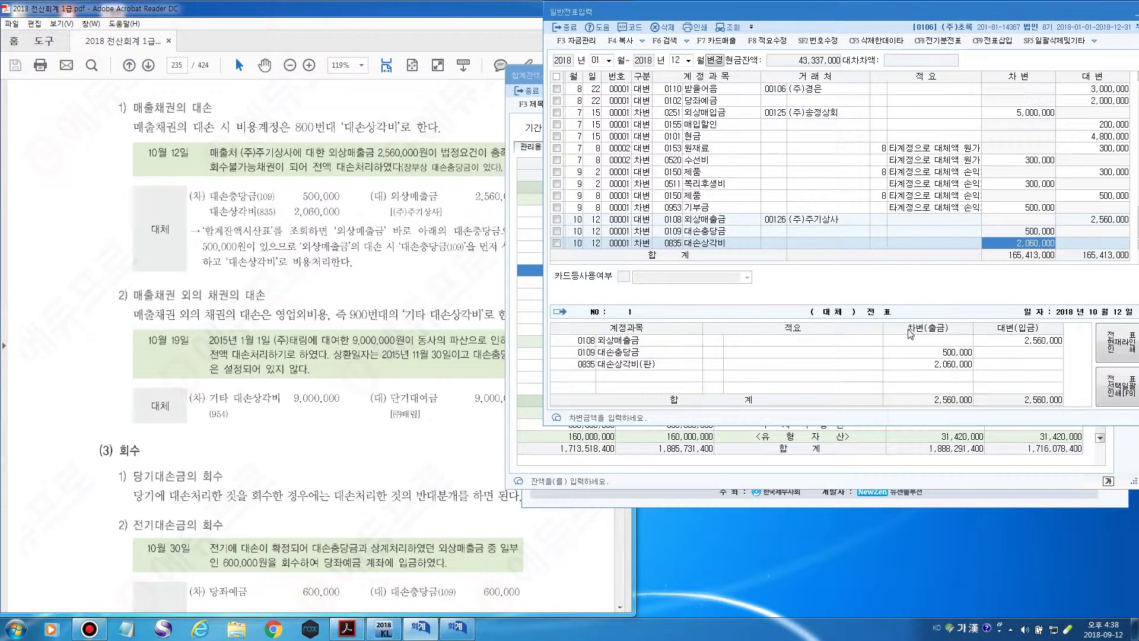
key("Return")
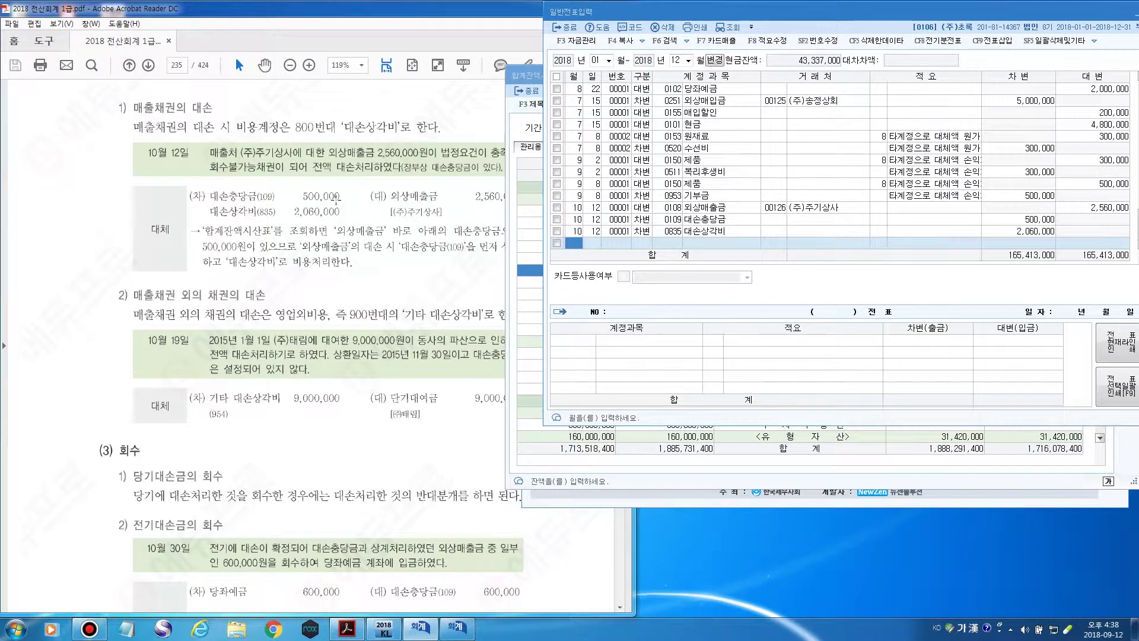
Refresh the trial balance for day 12, check 대손충당금 at 500,000 each side, and close it.
left_click(530, 75)
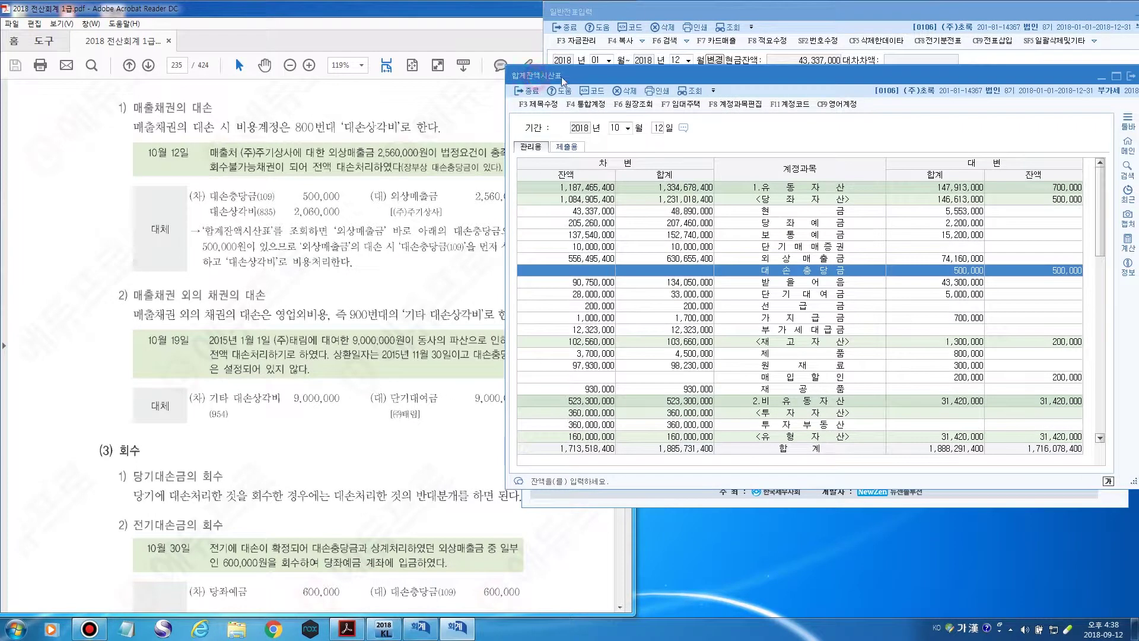
left_click(658, 127)
key("Return")
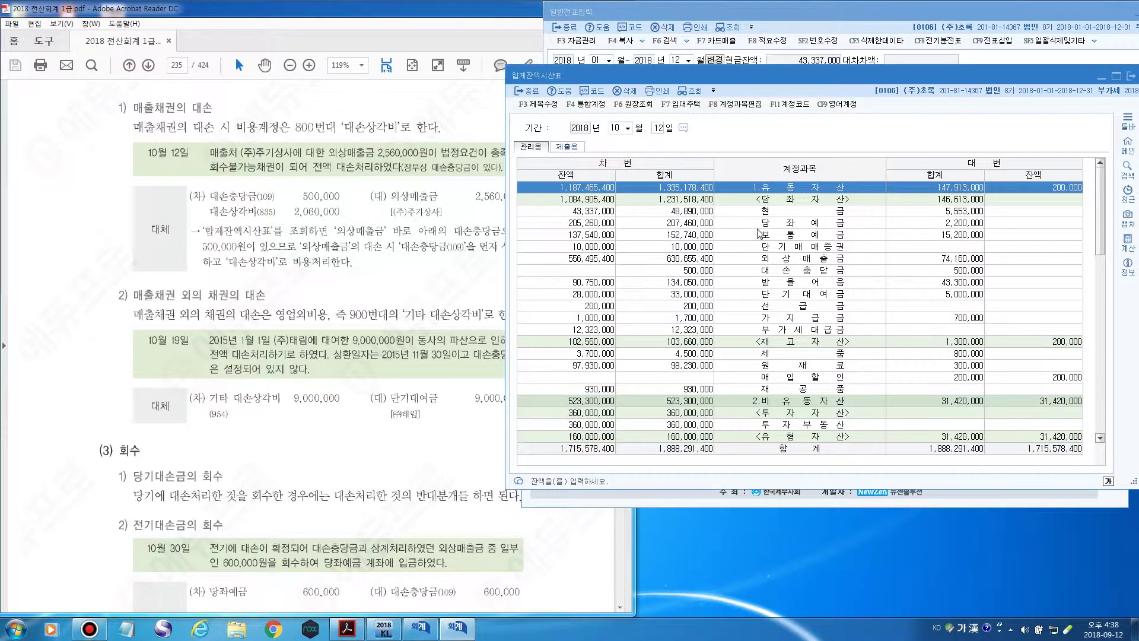
left_click(817, 261)
left_click(821, 271)
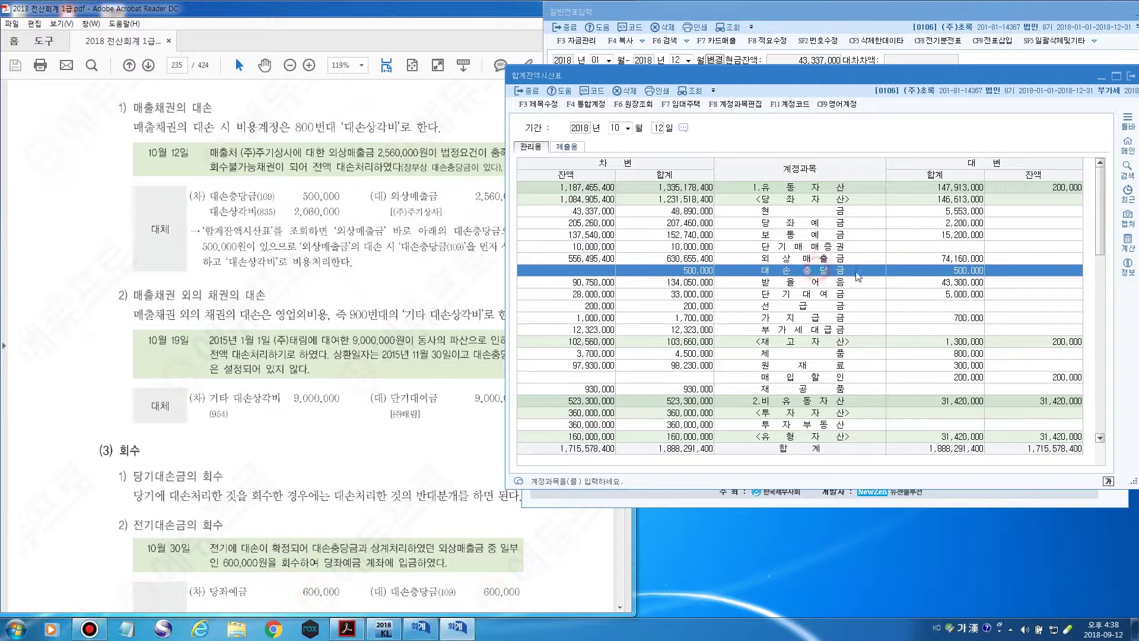
left_click(1041, 273)
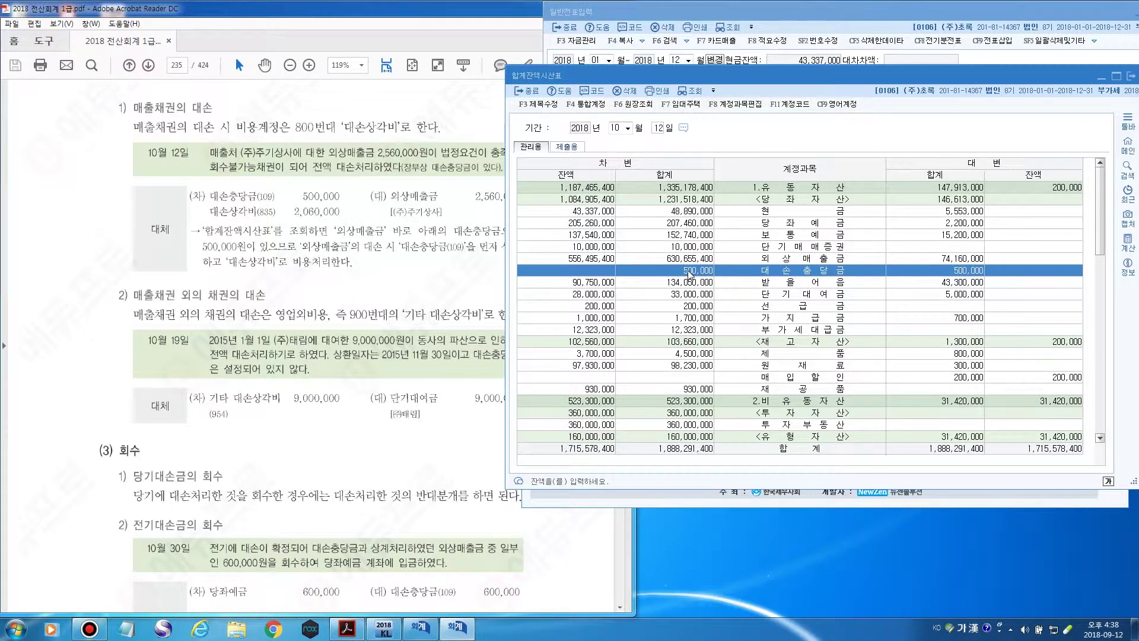
left_click(580, 272)
left_click_drag(1052, 75, 998, 77)
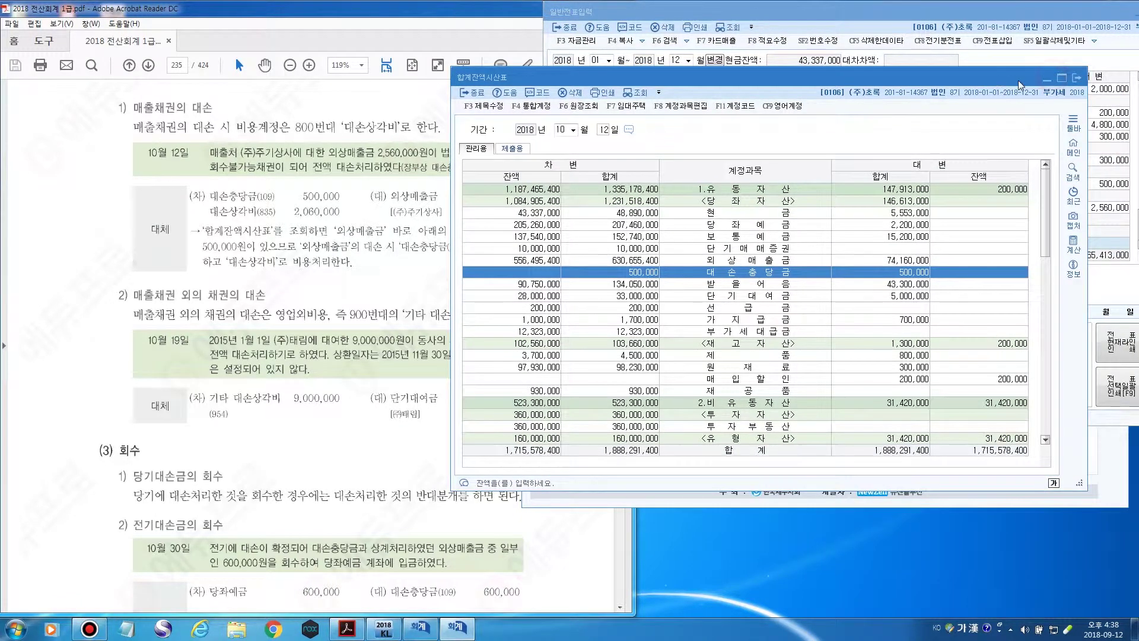
left_click(1076, 80)
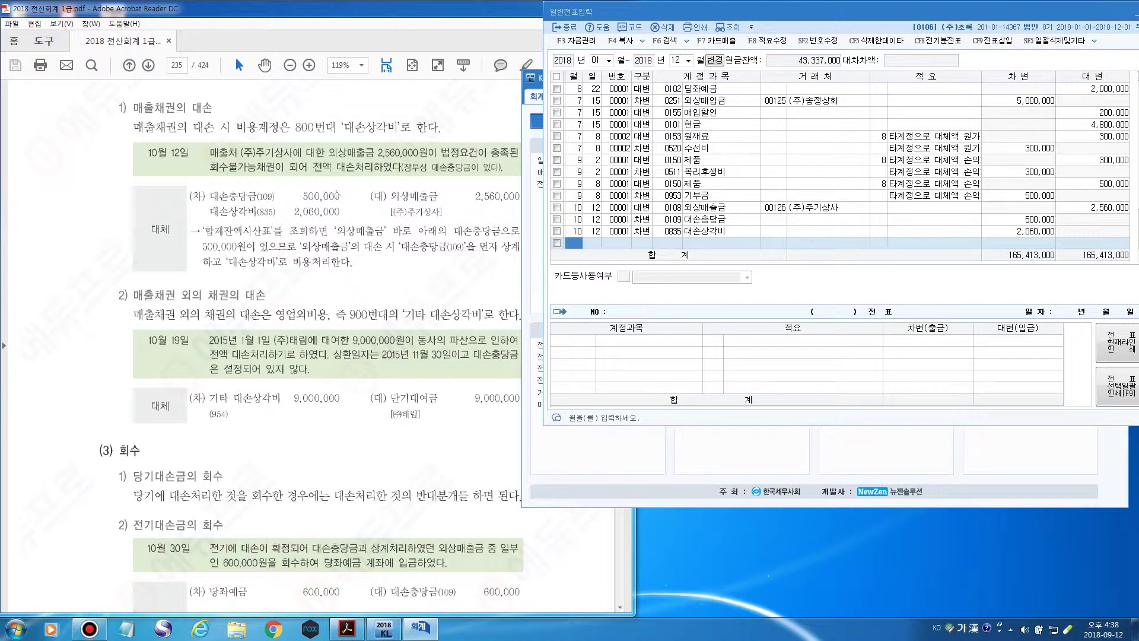
Scroll the textbook PDF to the 10월 19일 write-off example, then return to the journal.
left_click(349, 19)
scroll(160, 282, "down", 5)
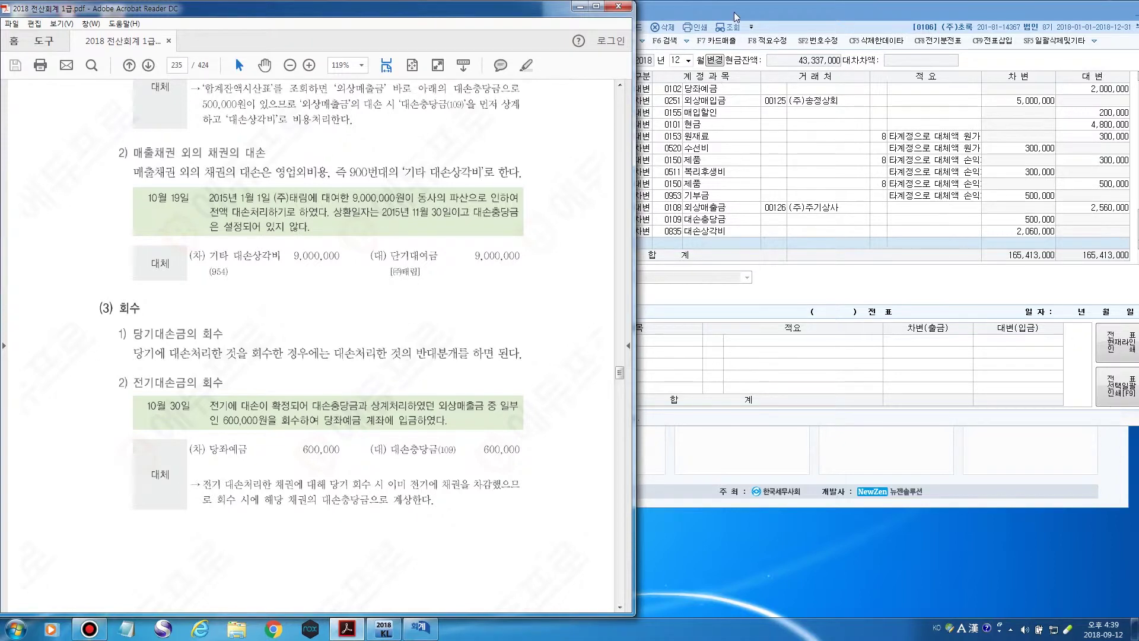
left_click(636, 142)
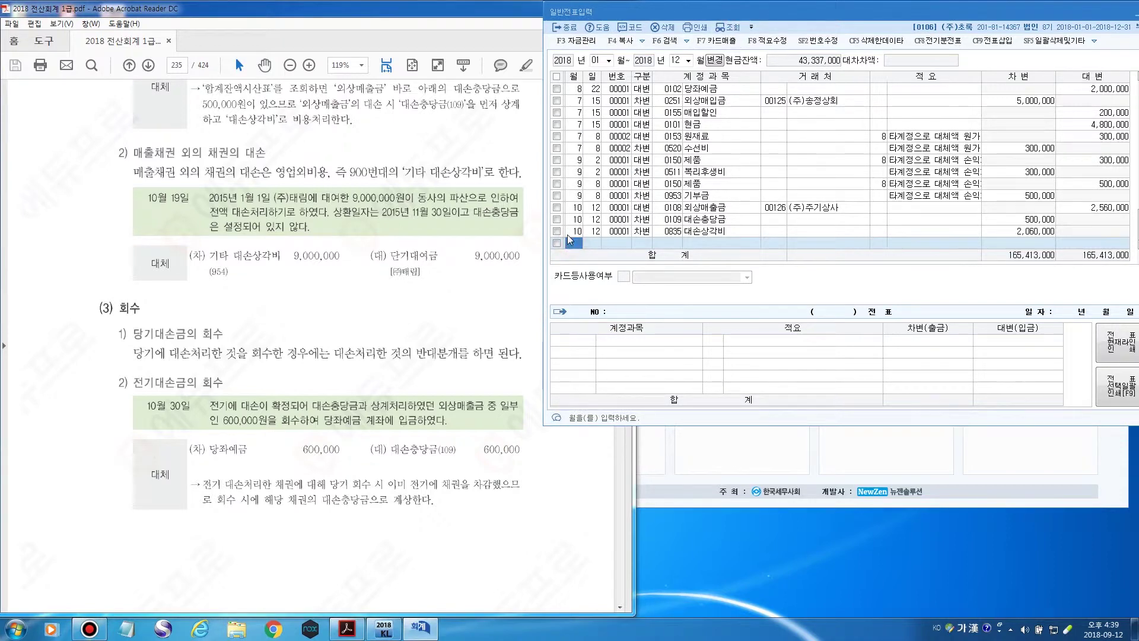
Start a 10/19 credit line to 0114 단기대여금.
type("10")
key("Return")
type("19")
key("Return")
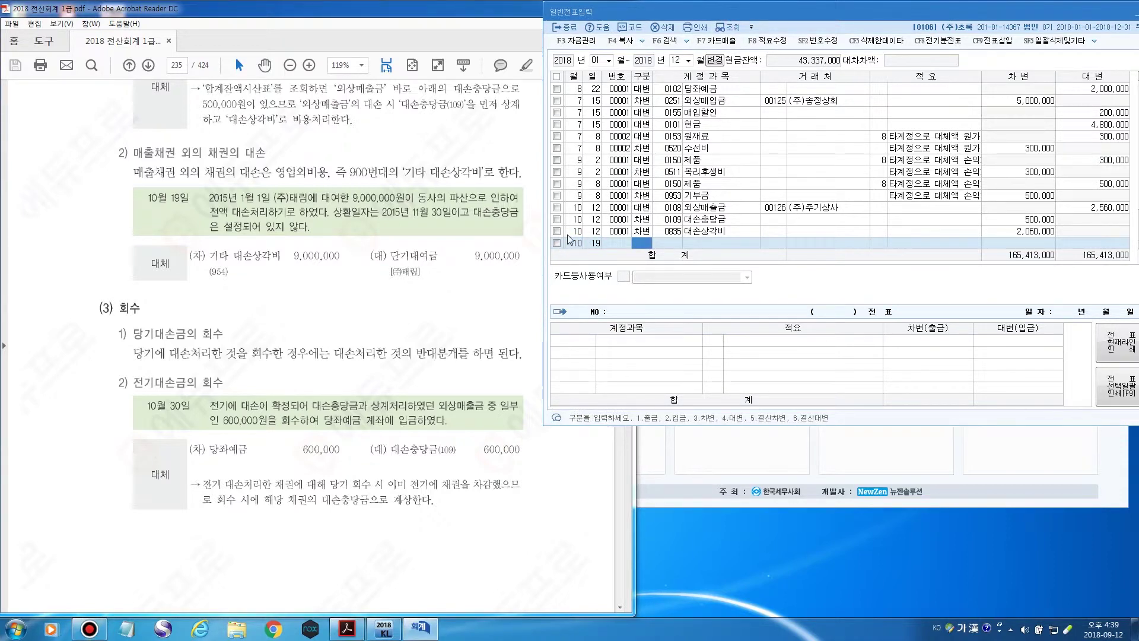
type("4")
key("Return")
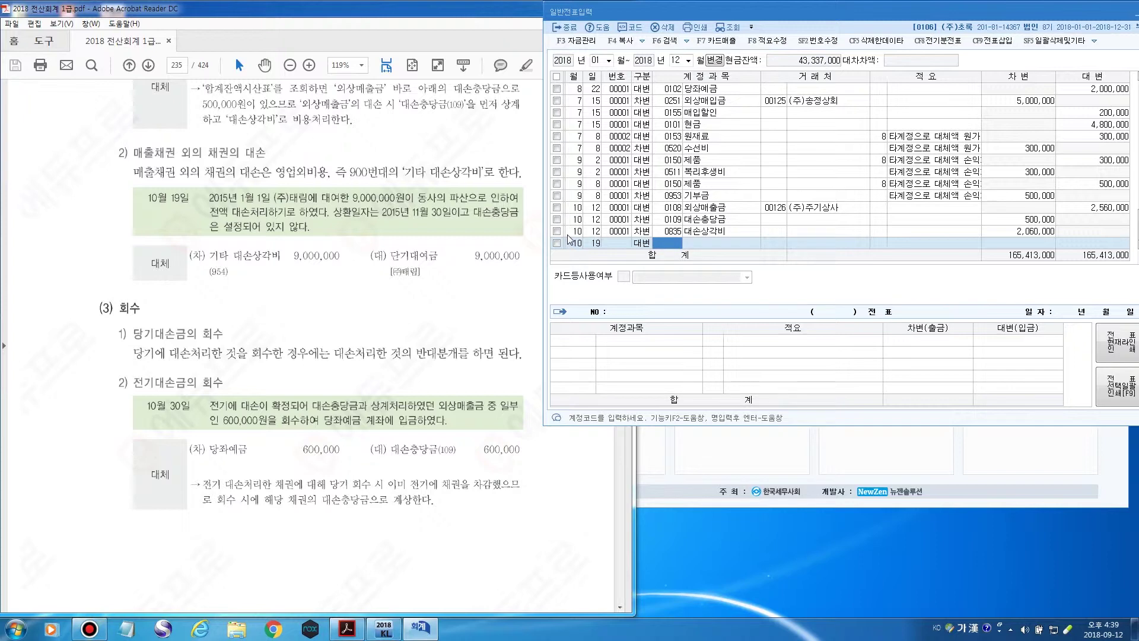
key("F2")
type("단기")
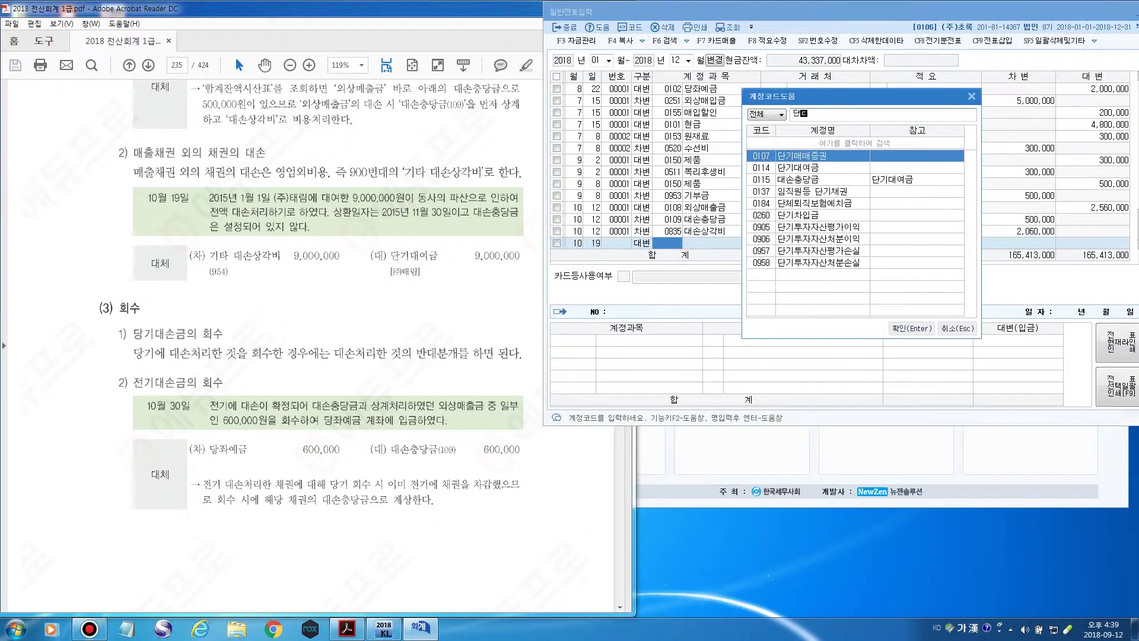
key("Down")
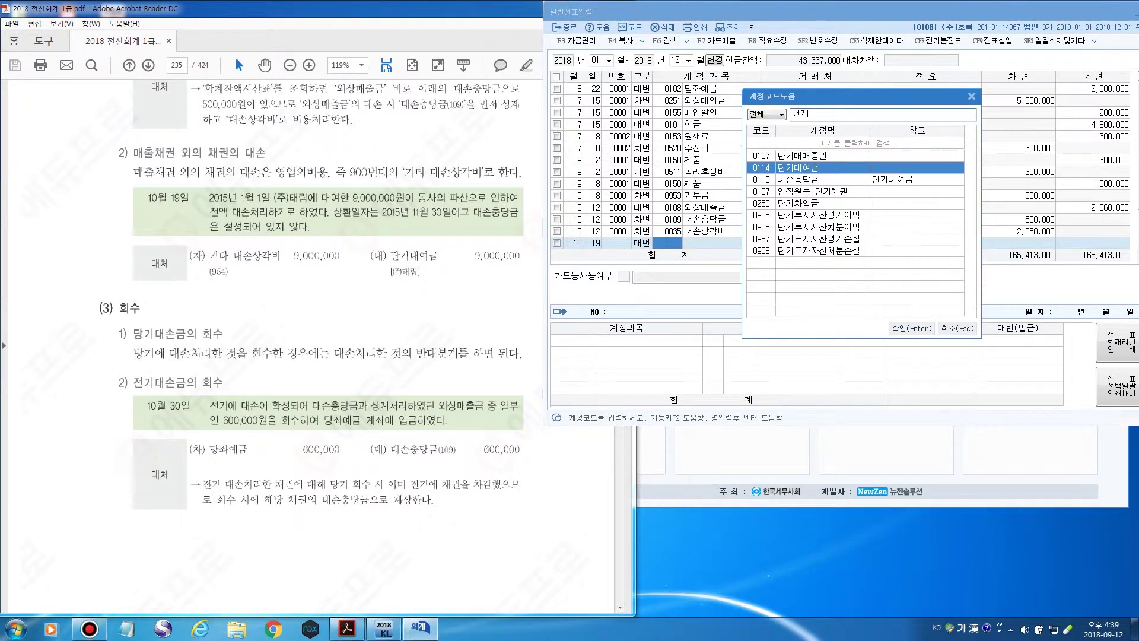
key("Return")
Assign the debtor company as partner and credit 9,000,000.
key("F2")
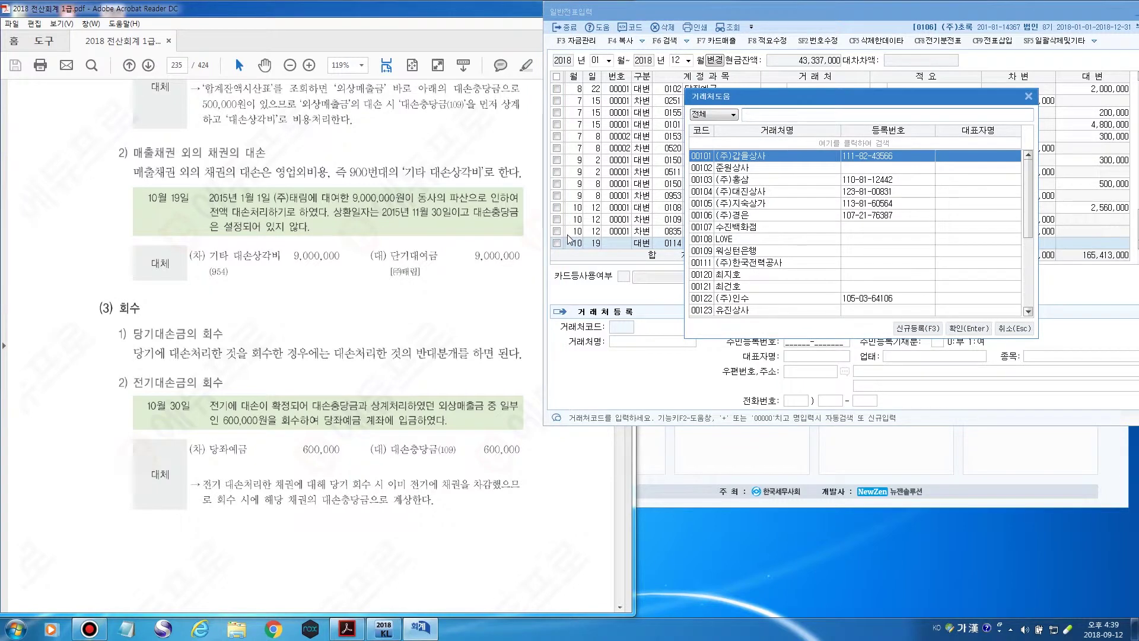
type("태")
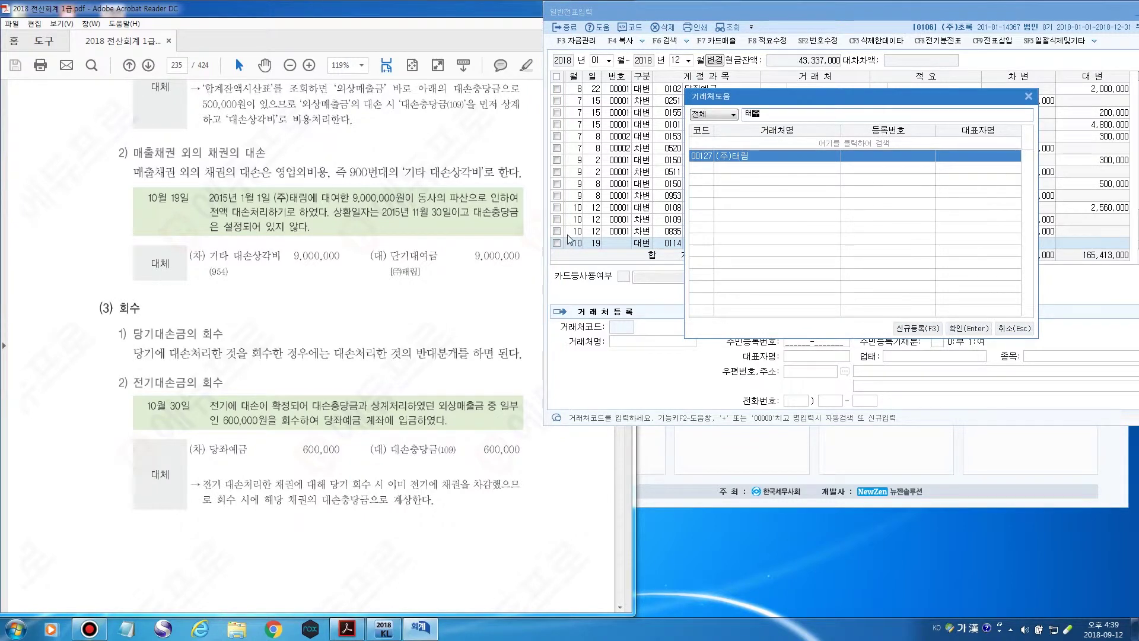
key("Return")
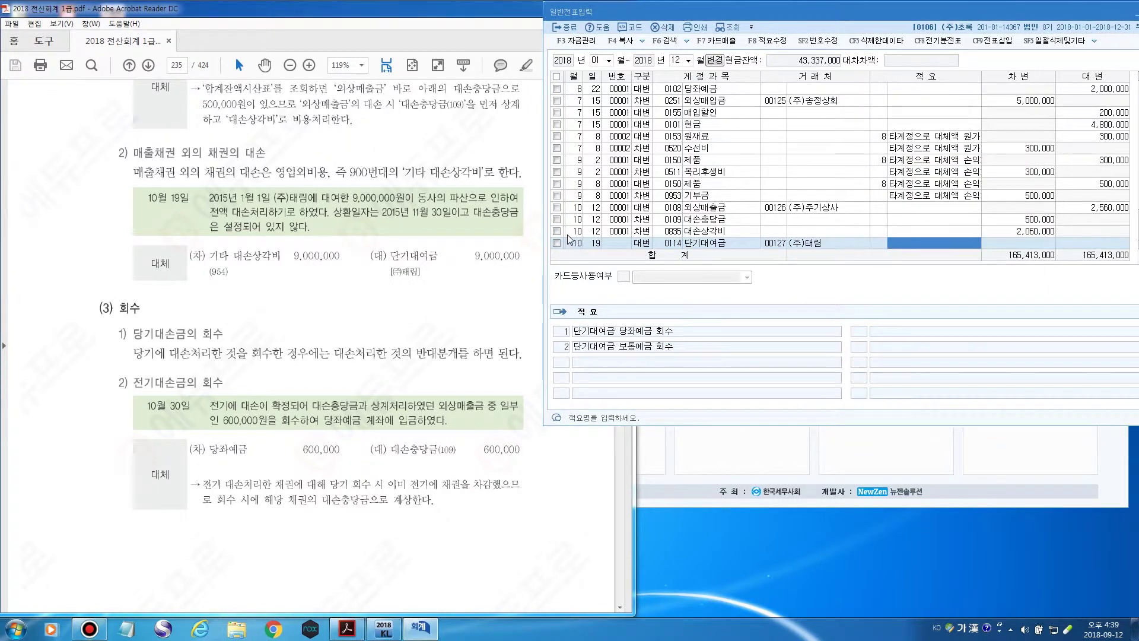
key("Return")
type("9000000")
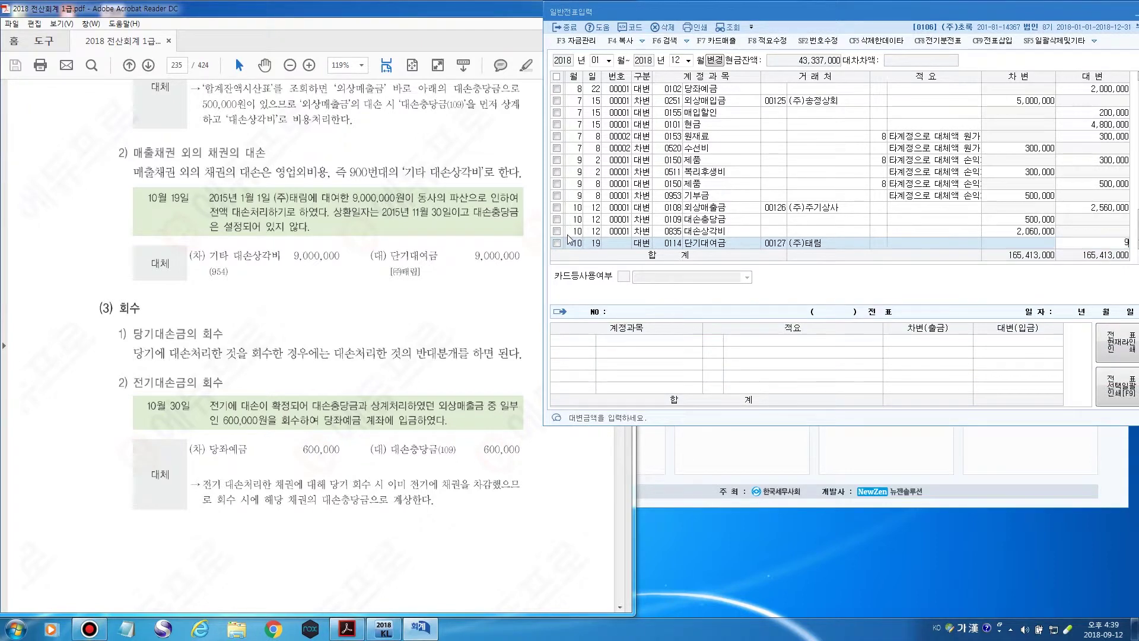
key("Return")
Add the balancing 9,000,000 debit to 0954 기타의대손상각비.
type("3")
key("Return")
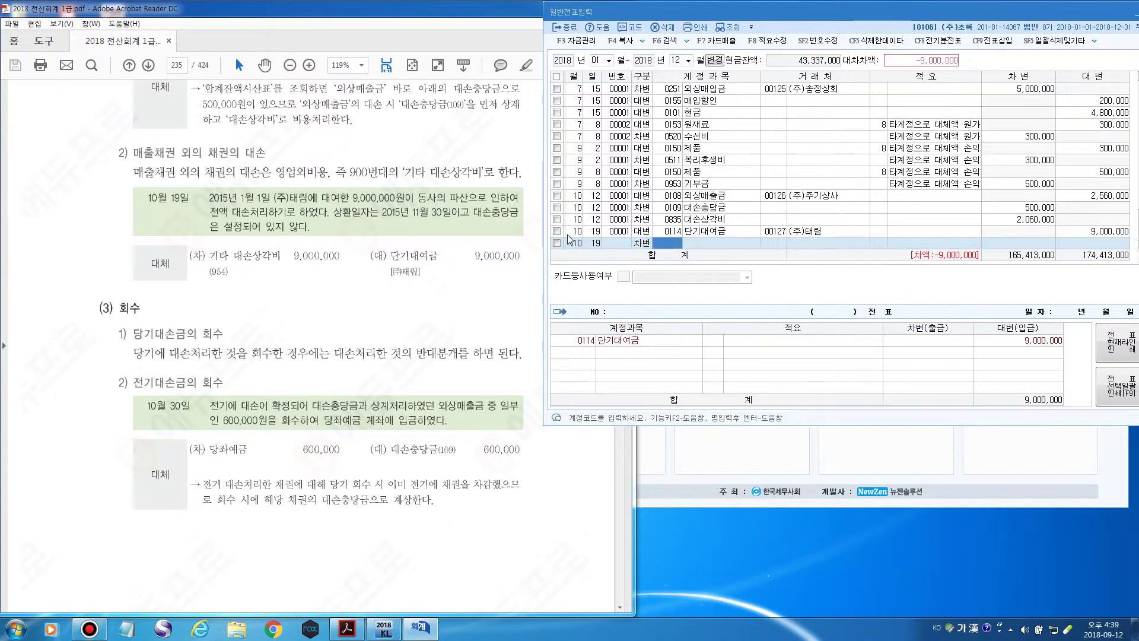
key("F2")
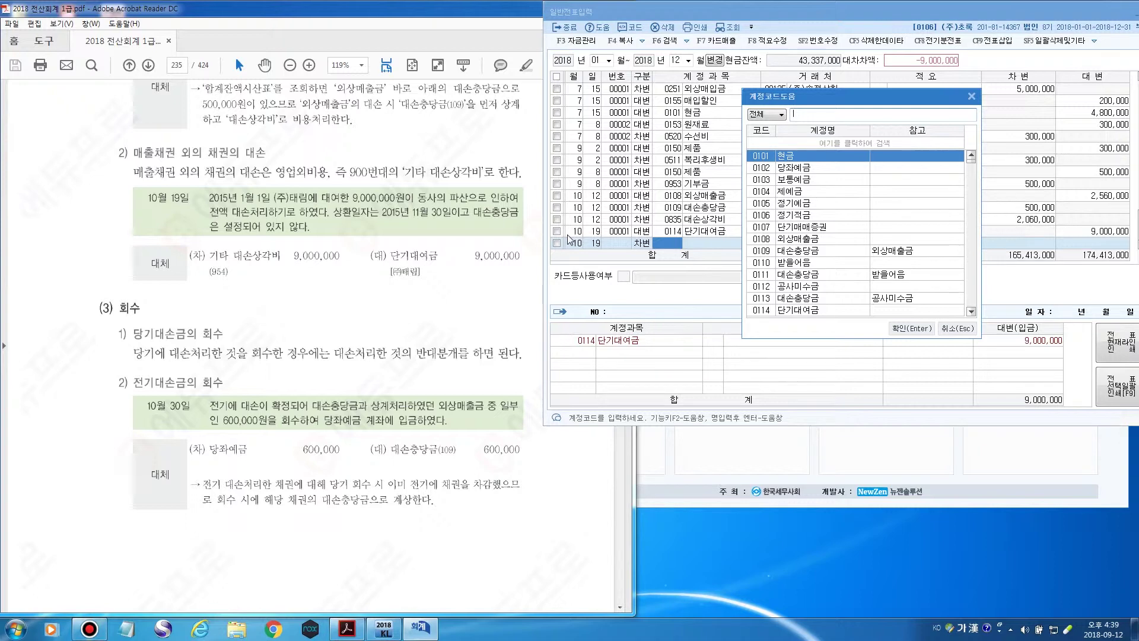
type("대손상비")
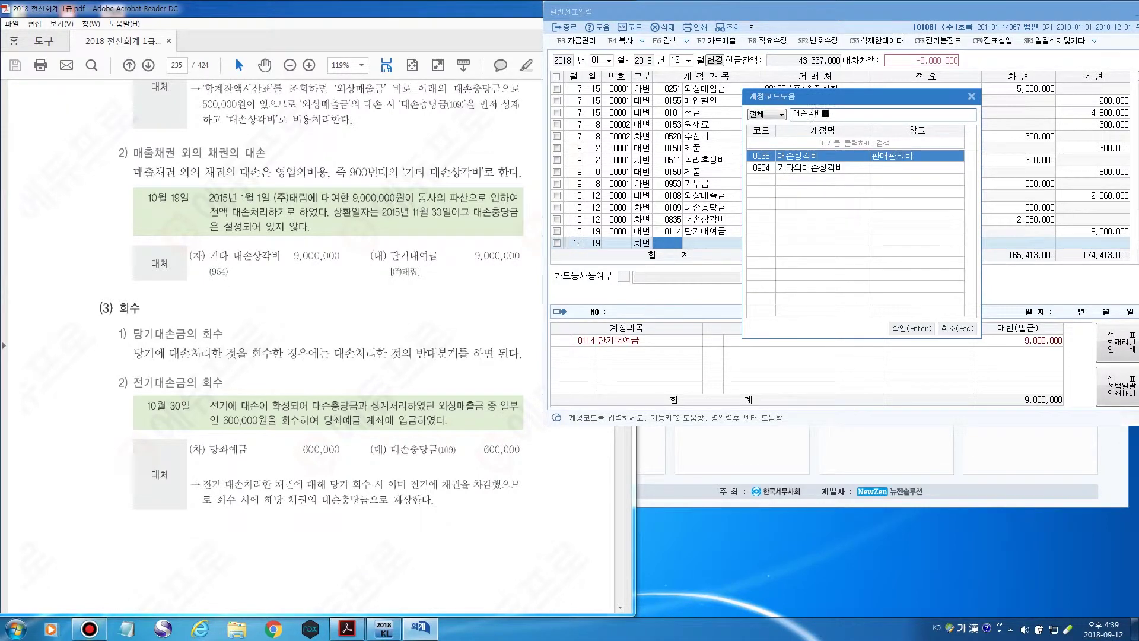
key("BackSpace")
left_click(790, 169)
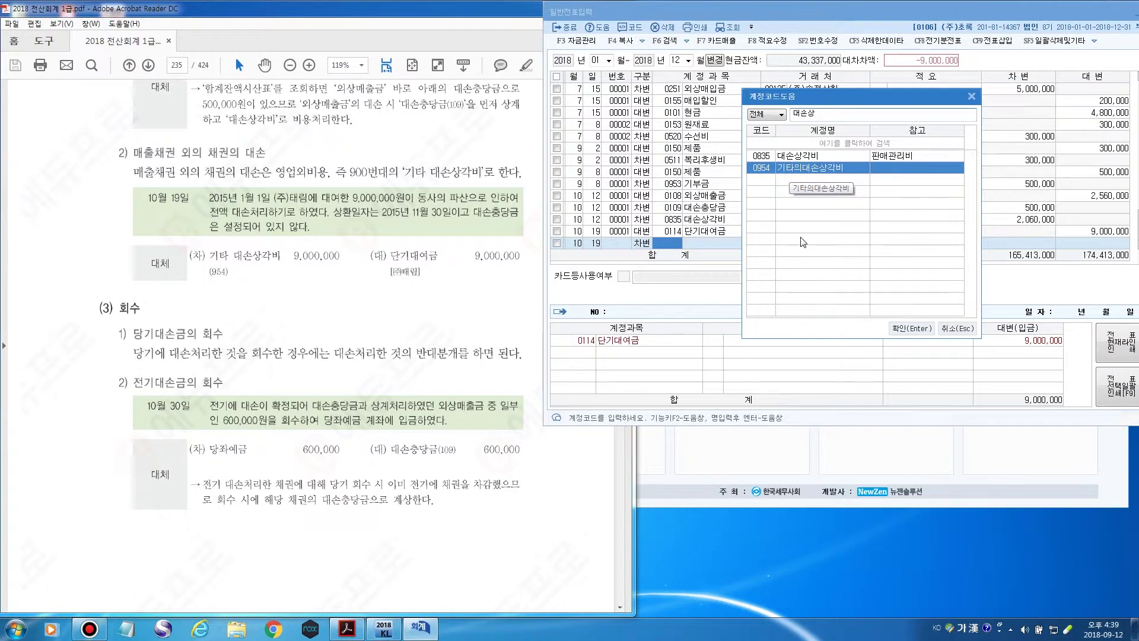
left_click(912, 328)
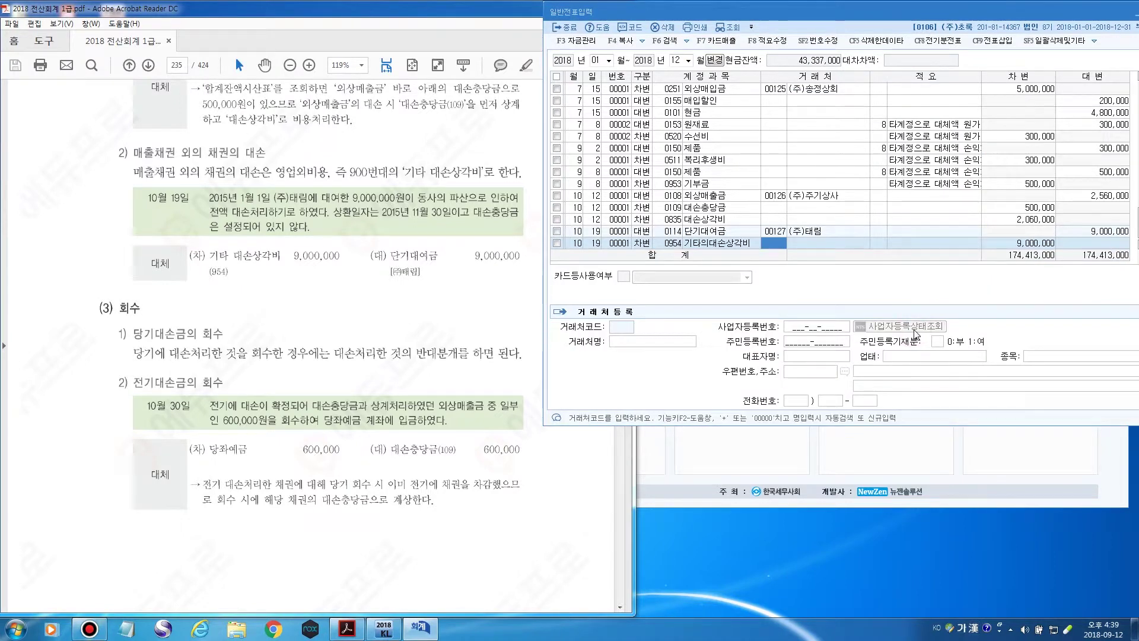
key("Return")
key("Return")
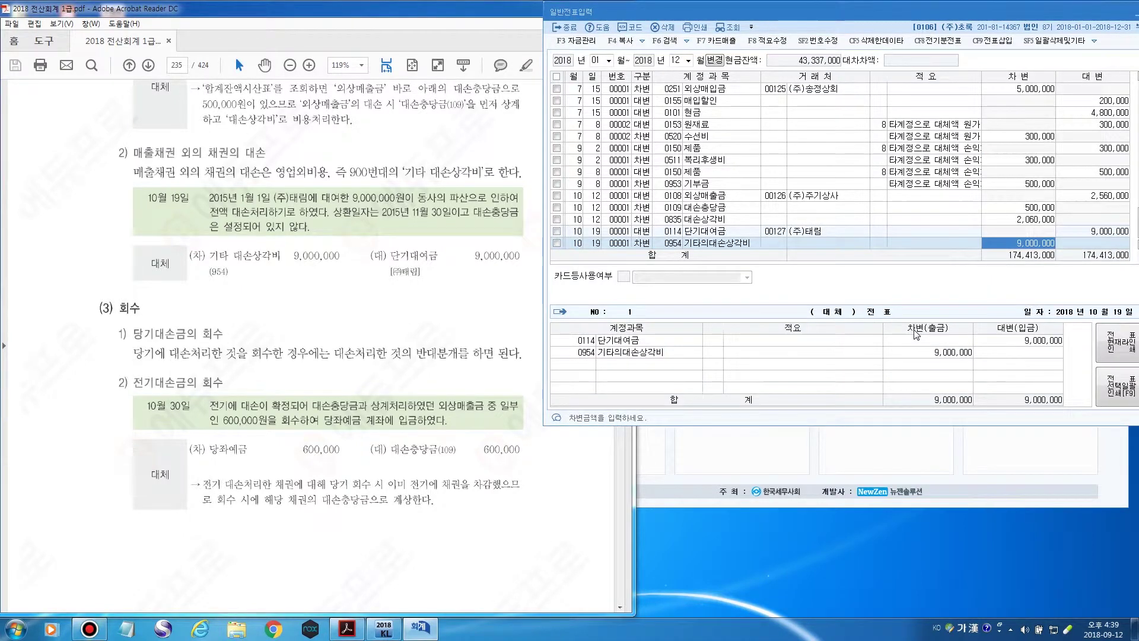
key("Return")
left_click(677, 232)
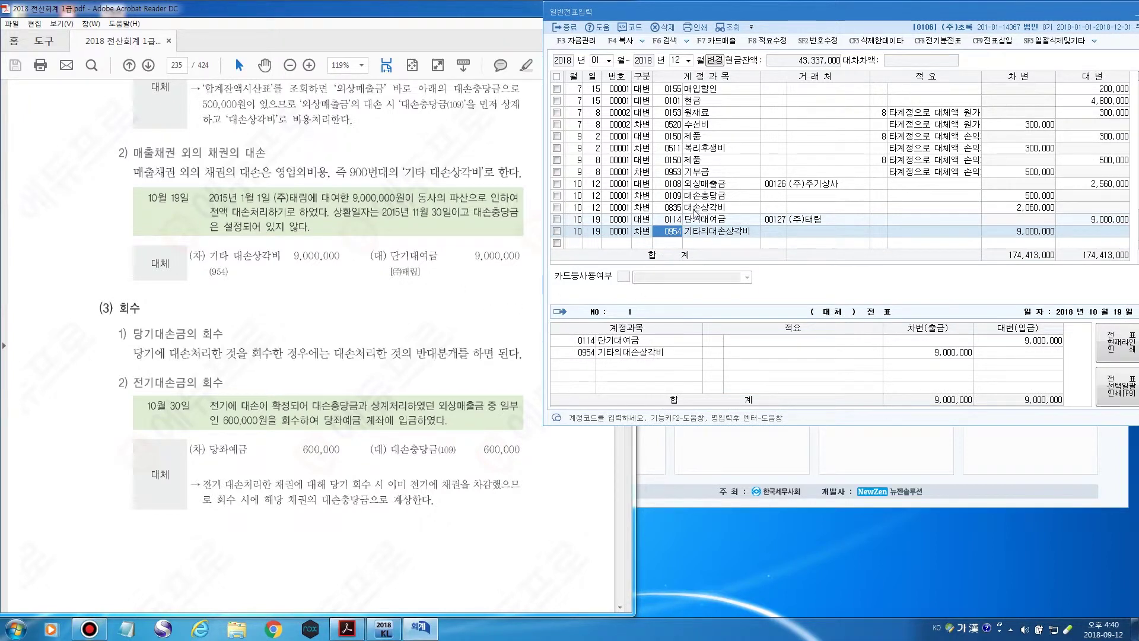
left_click(363, 11)
scroll(309, 344, "down", 3)
scroll(308, 344, "down", 4)
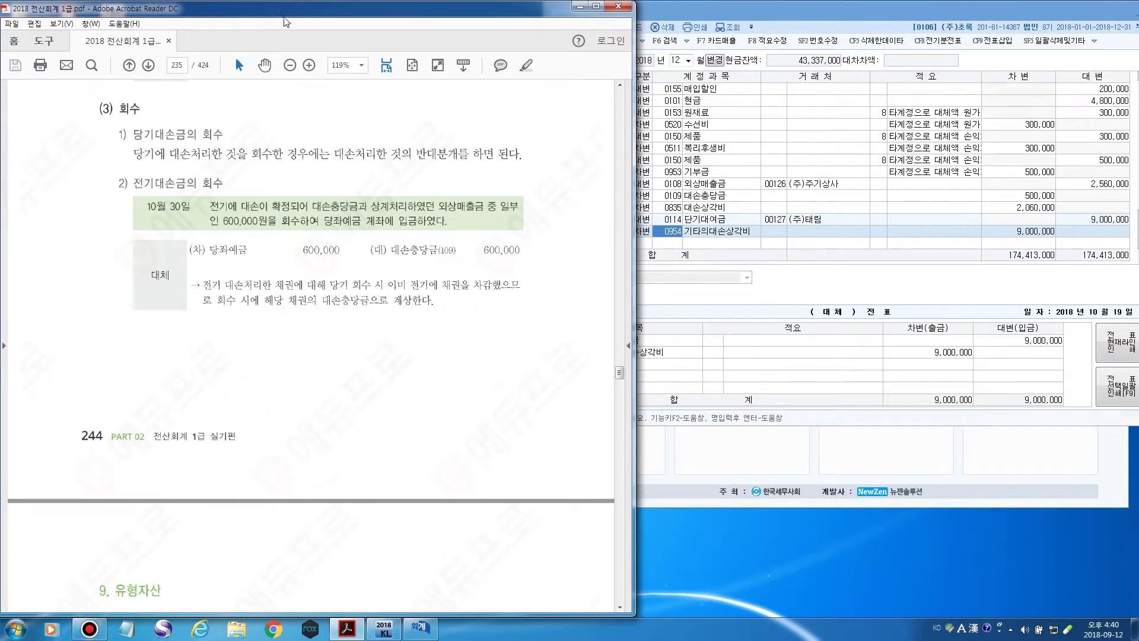
scroll(287, 22, "up", 2)
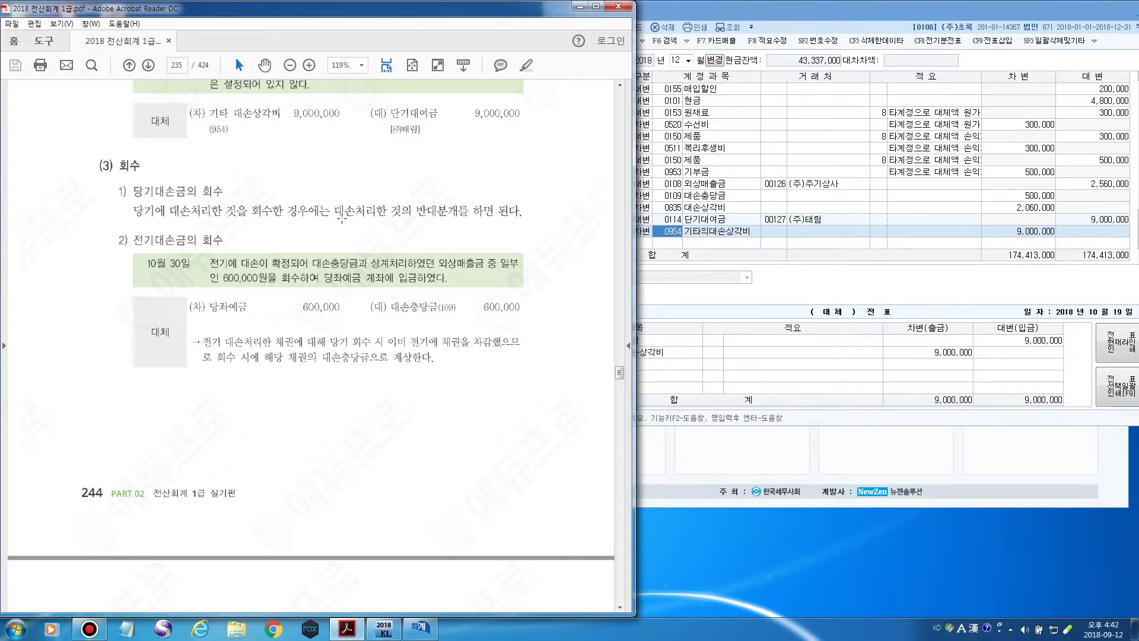
left_click(799, 232)
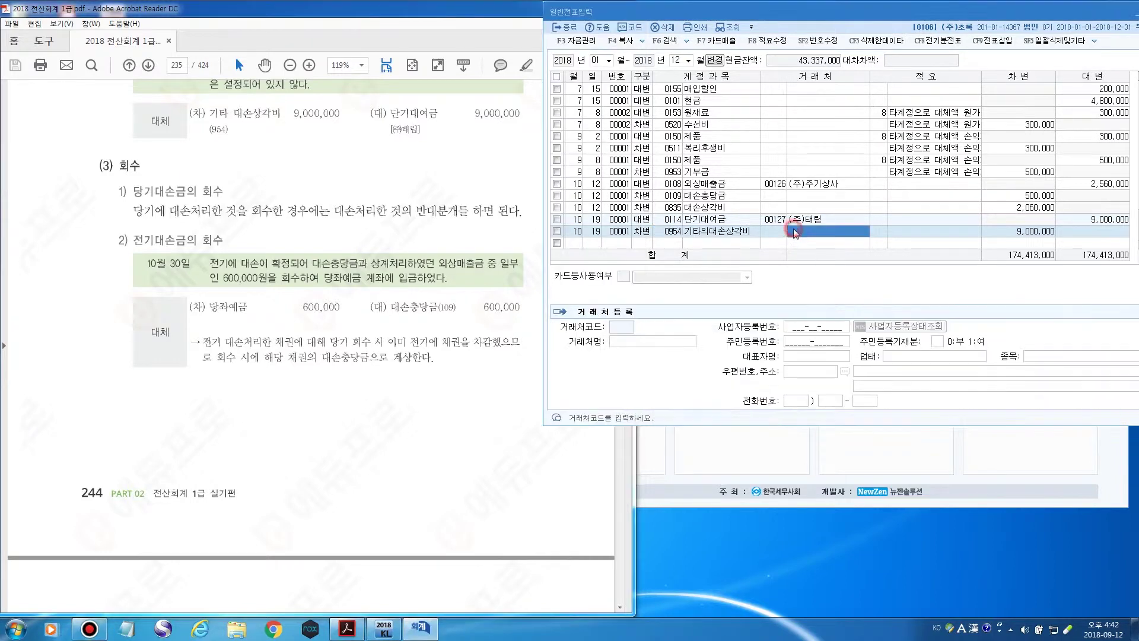
left_click(736, 208)
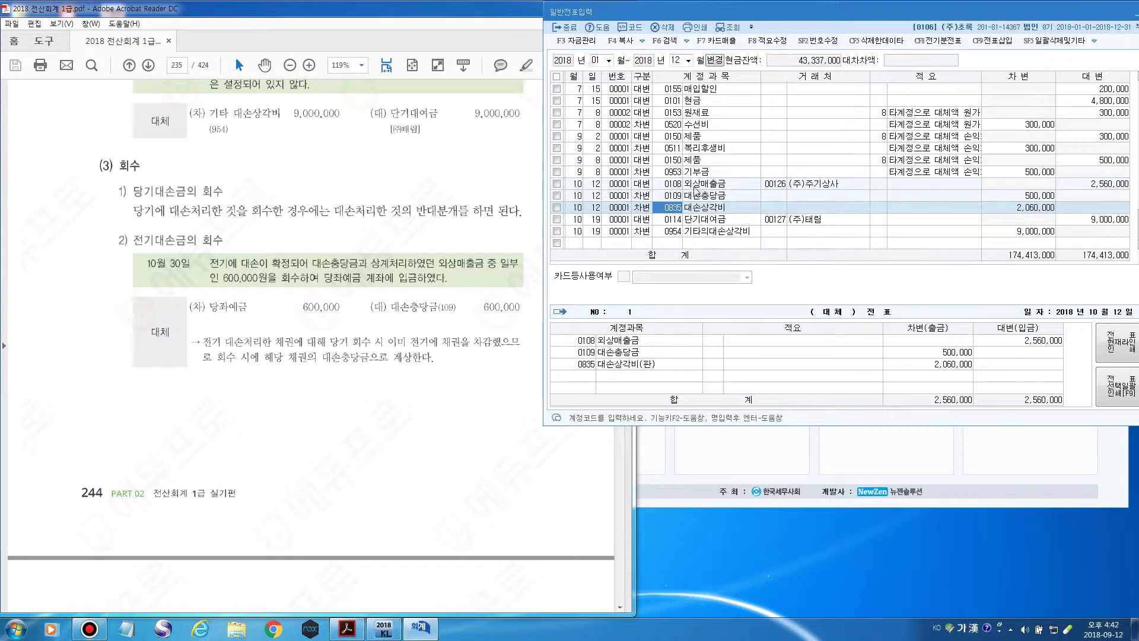
left_click(702, 186)
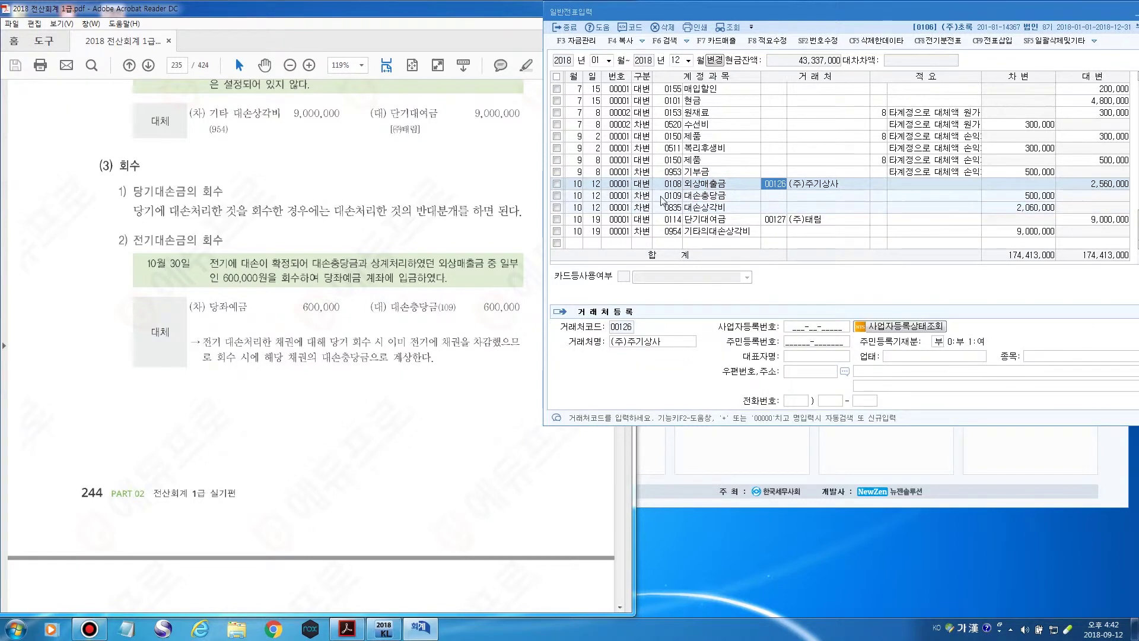
left_click(663, 197)
left_click(663, 207)
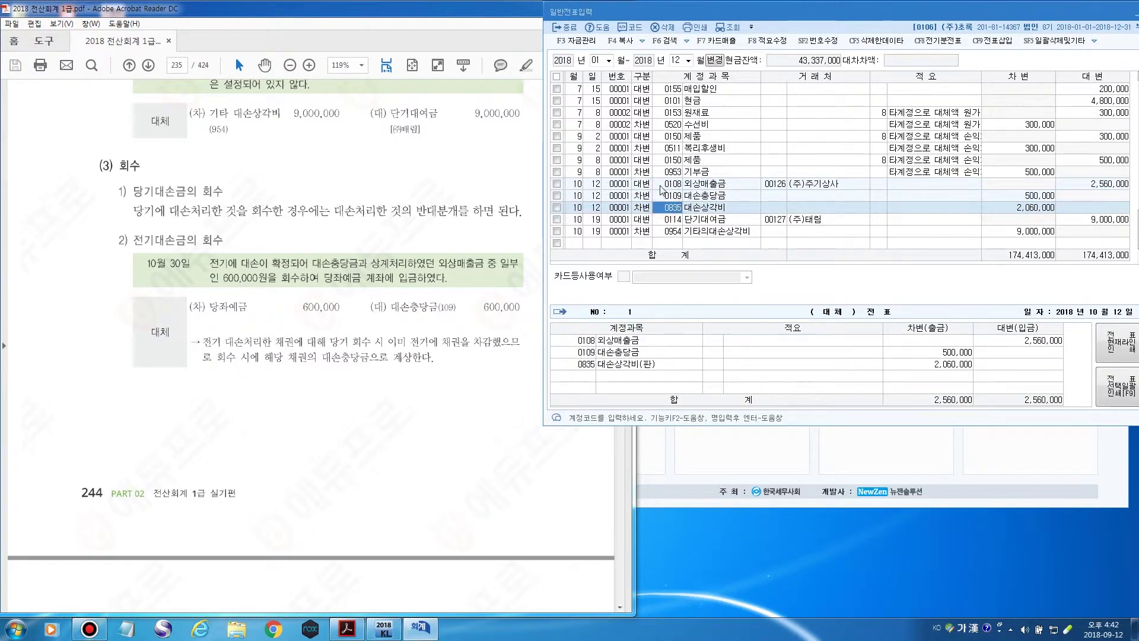
left_click(663, 187)
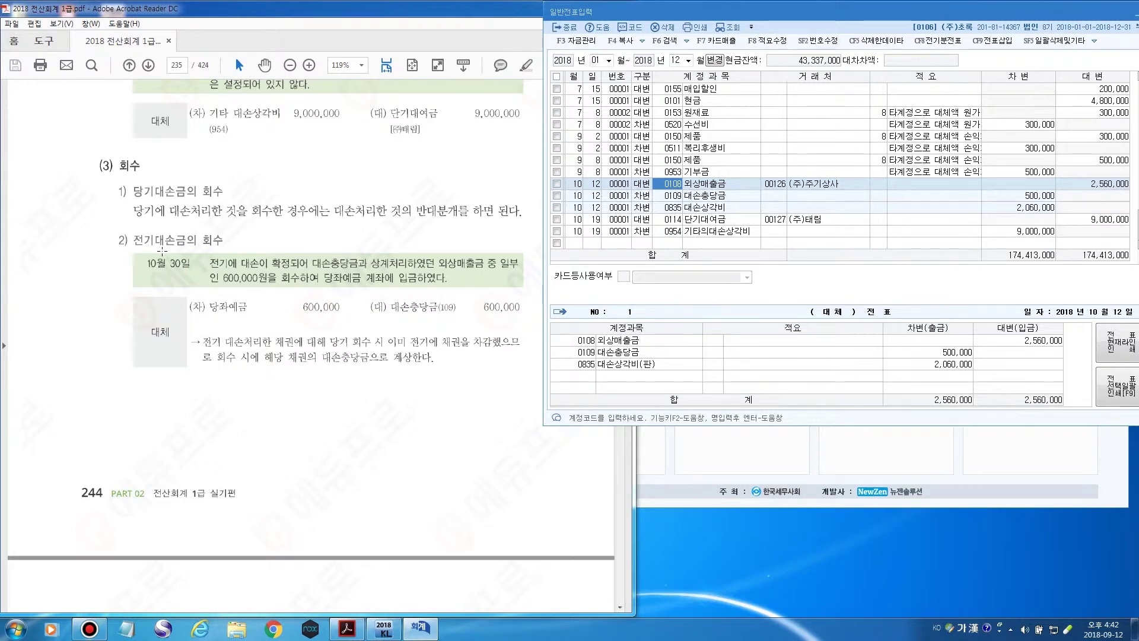
left_click(185, 250)
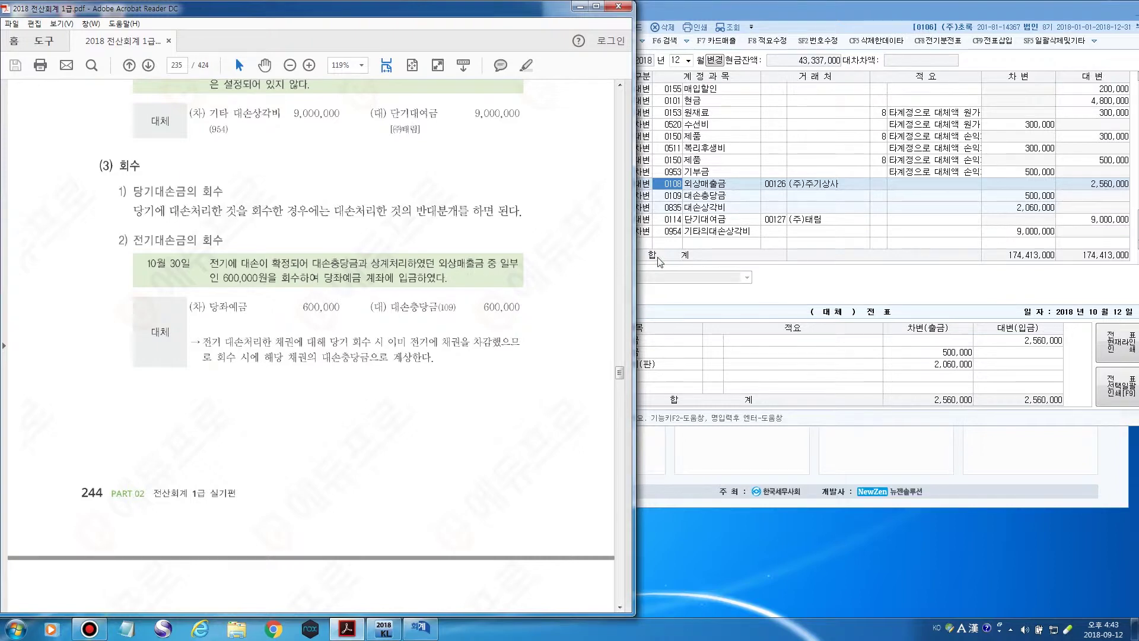
left_click(671, 245)
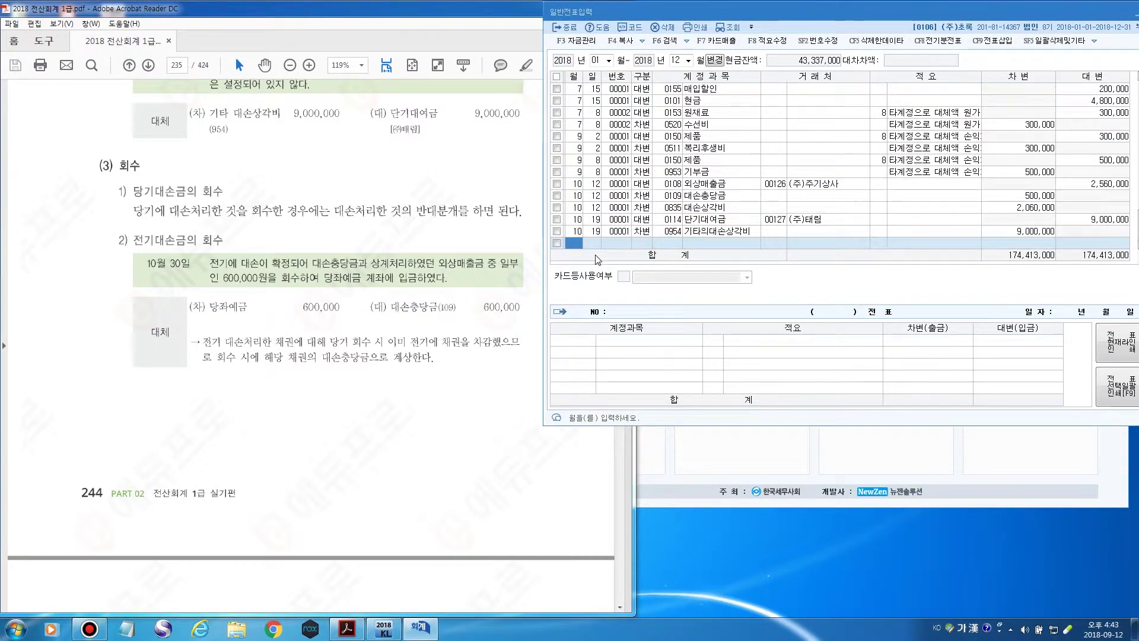
Enter a 10/30 debit line of 600,000 to 당좌예금.
type("10")
key("Return")
type("30")
key("Return")
type("3")
key("Return")
type("당좌")
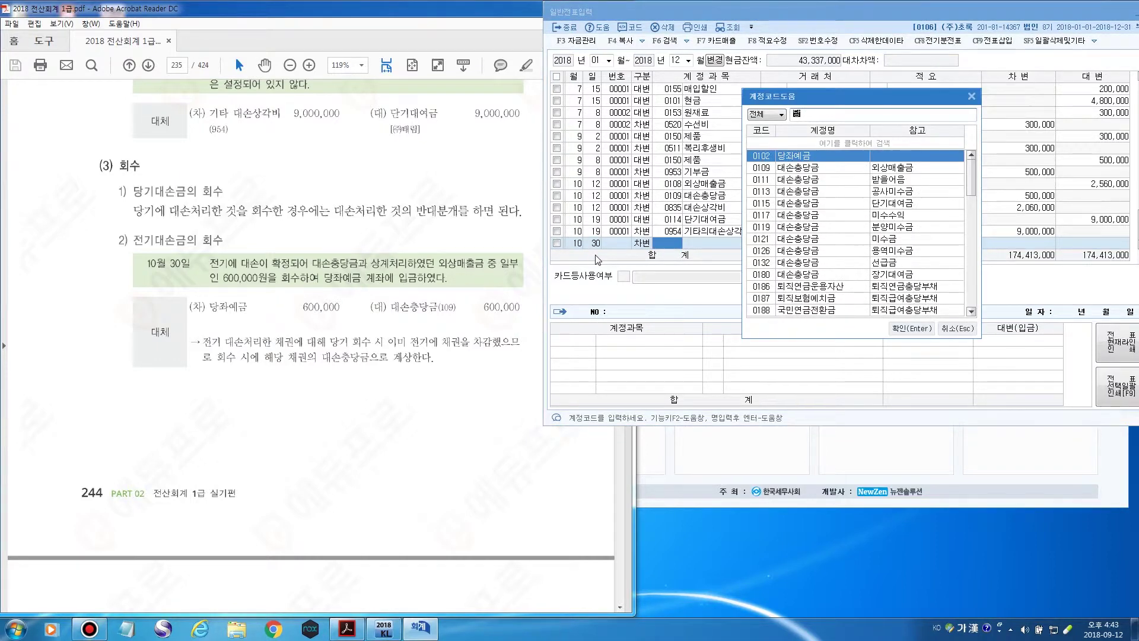
key("Return")
key("Return")
key("Return")
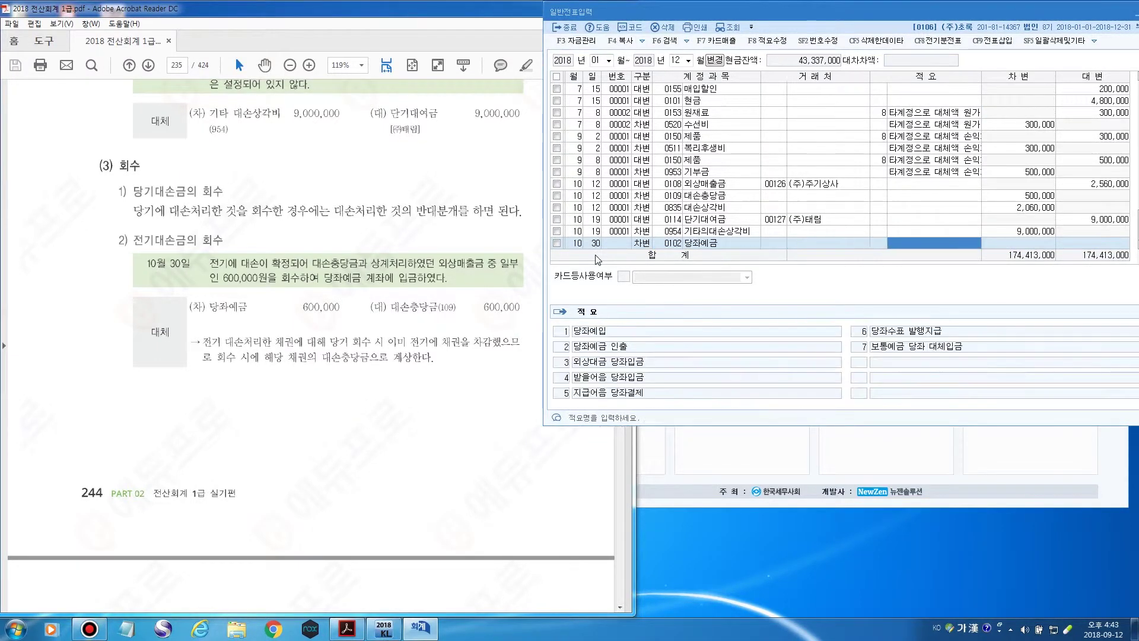
type("6000000")
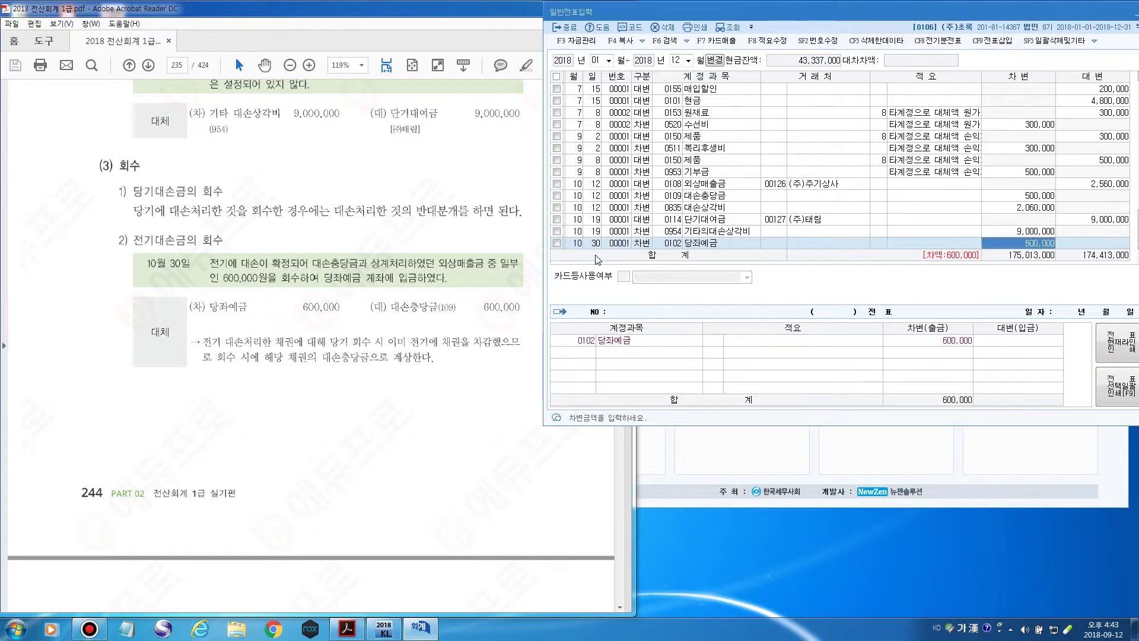
key("Return")
Add the matching 10/30 credit of 600,000 to 대손충당금 (0109).
type("30")
key("Return")
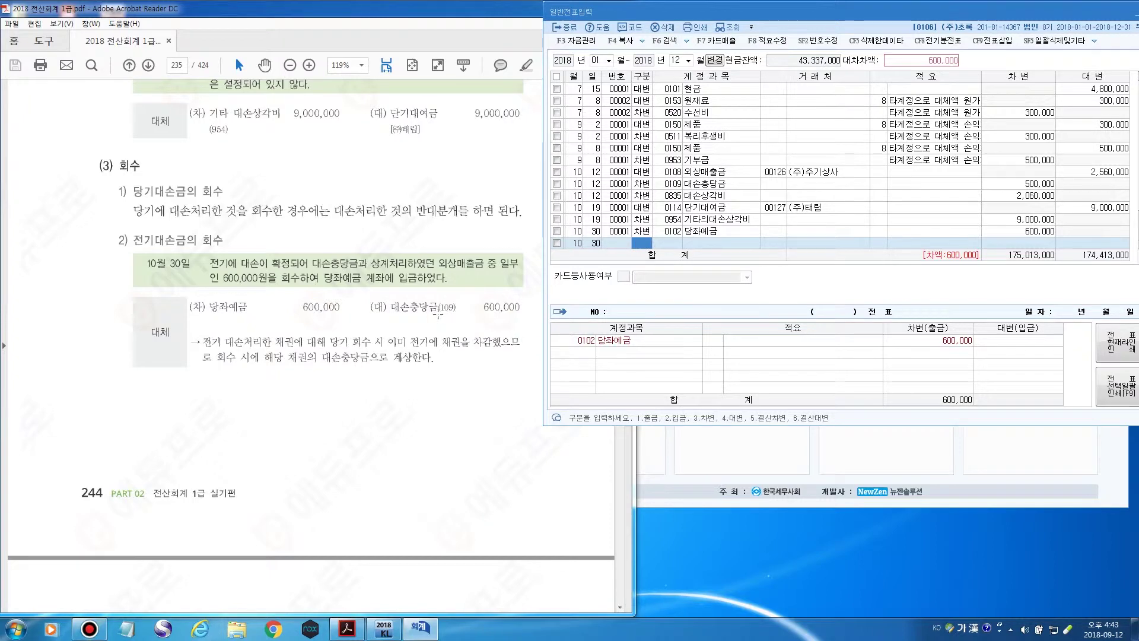
left_click(641, 245)
type("4")
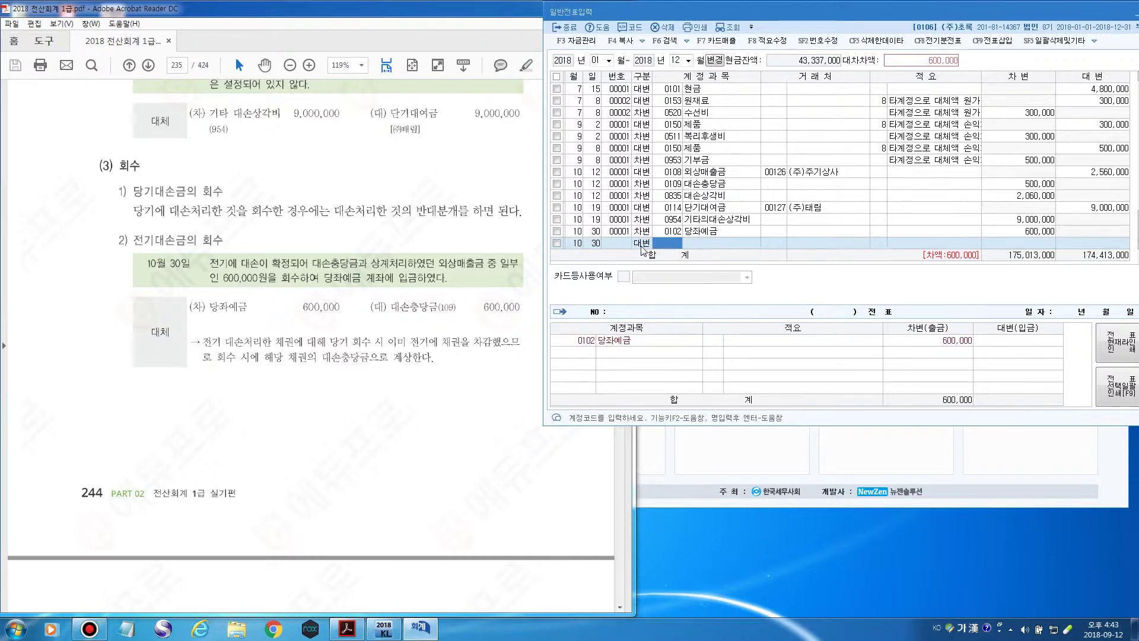
type("대손충")
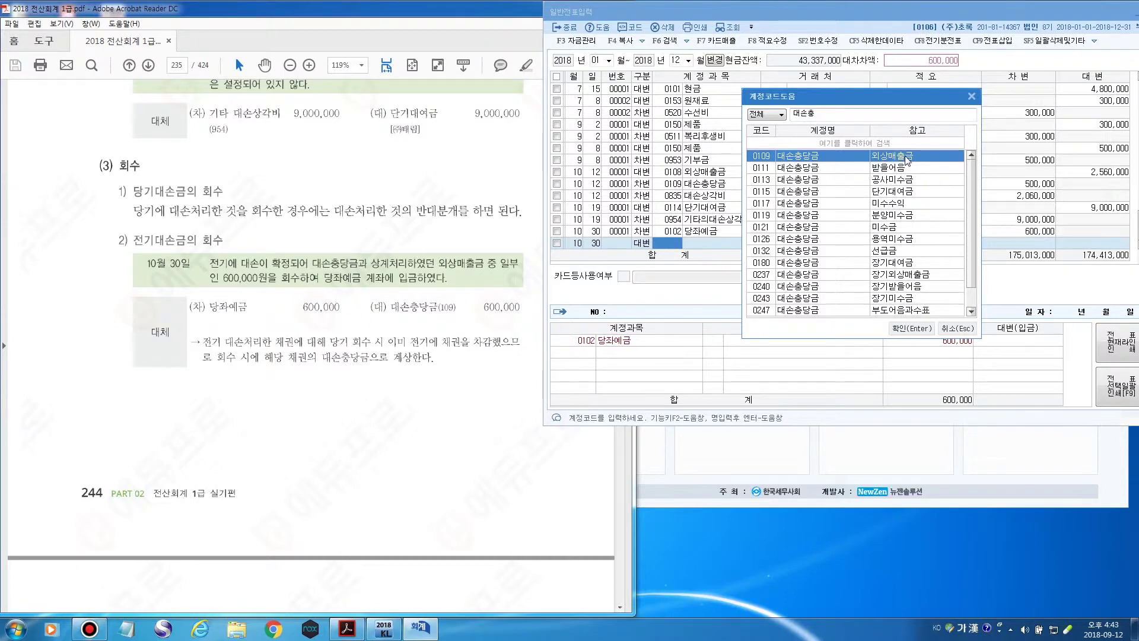
left_click(917, 330)
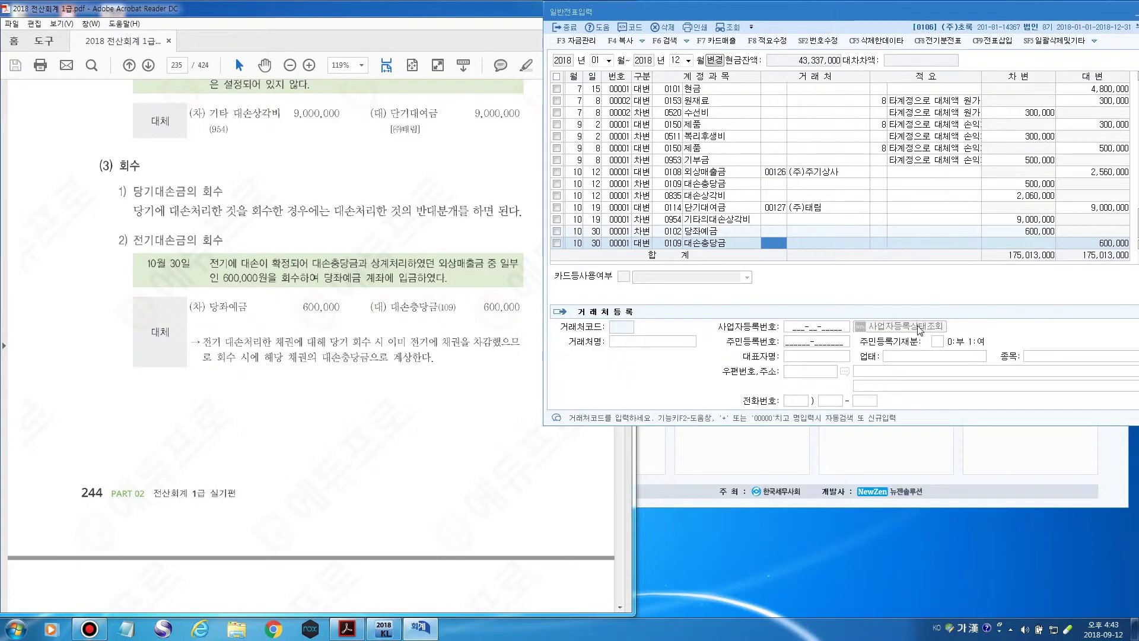
key("Return")
key("Return")
key("Return")
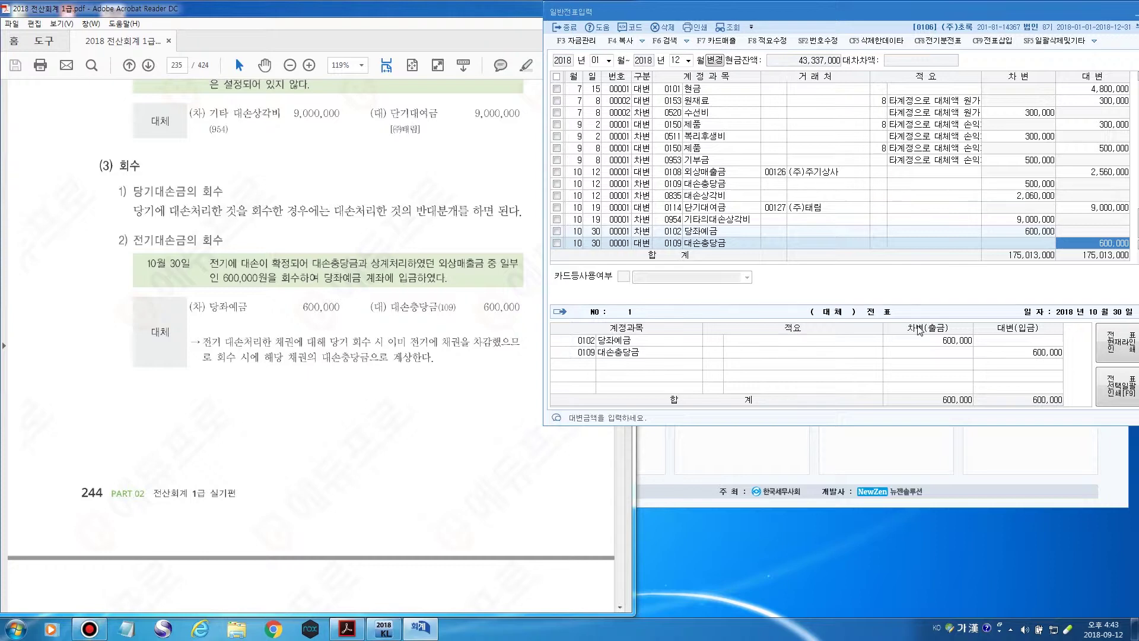
key("Return")
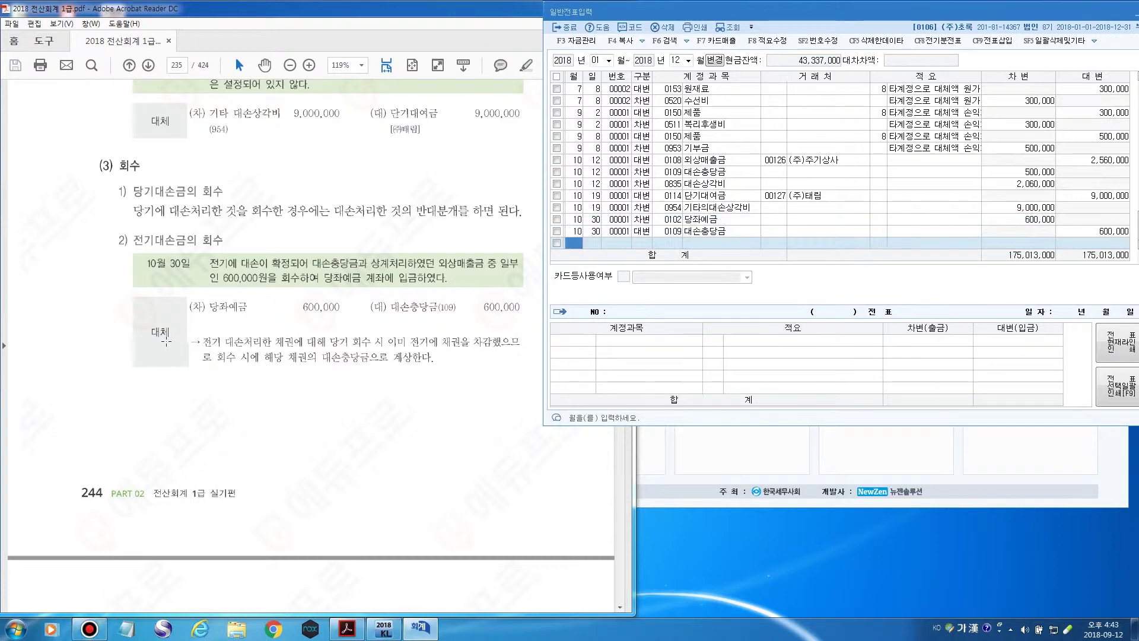
left_click(212, 17)
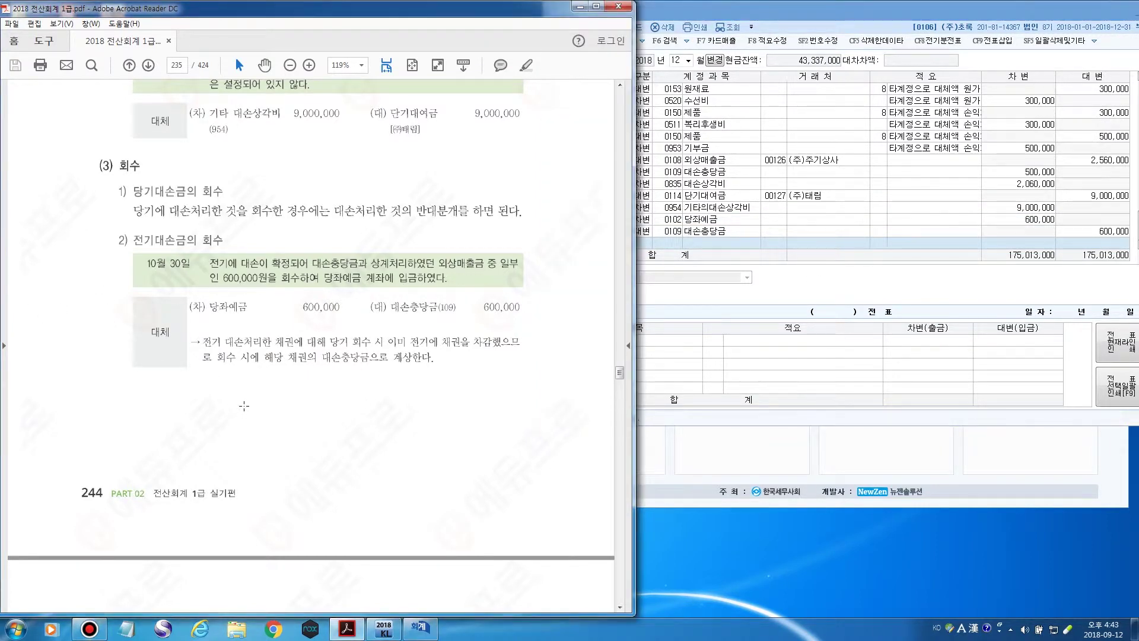
Scroll the textbook to page 236, showing the 9월 18일 vehicle purchase example and its entry.
scroll(235, 407, "down", 5)
scroll(235, 381, "down", 14)
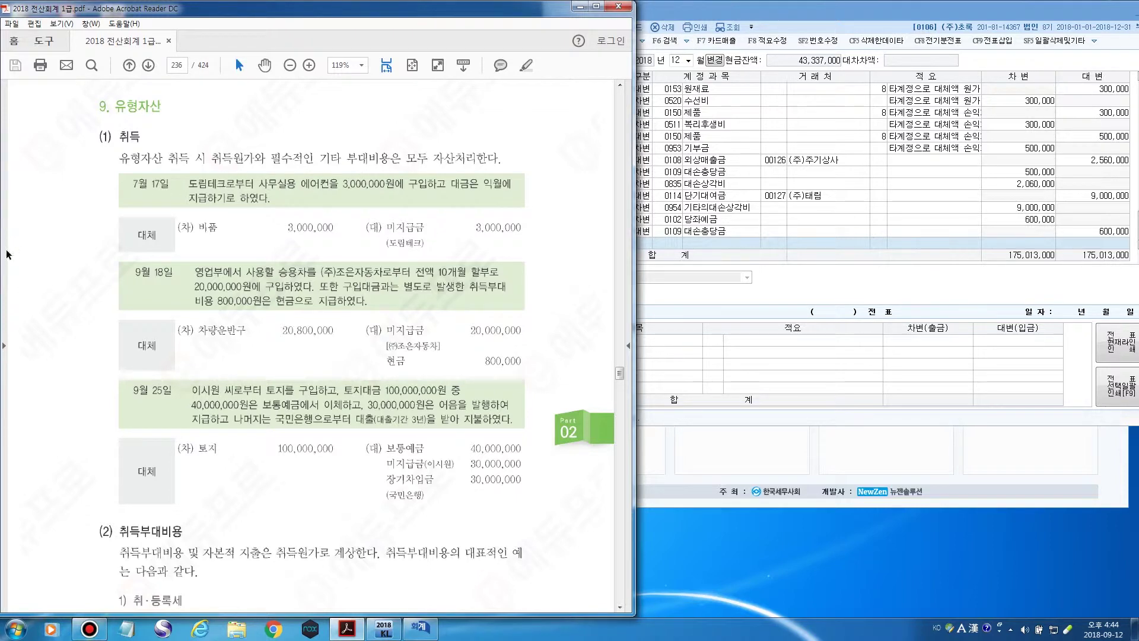
scroll(129, 266, "down", 1)
scroll(128, 267, "down", 1)
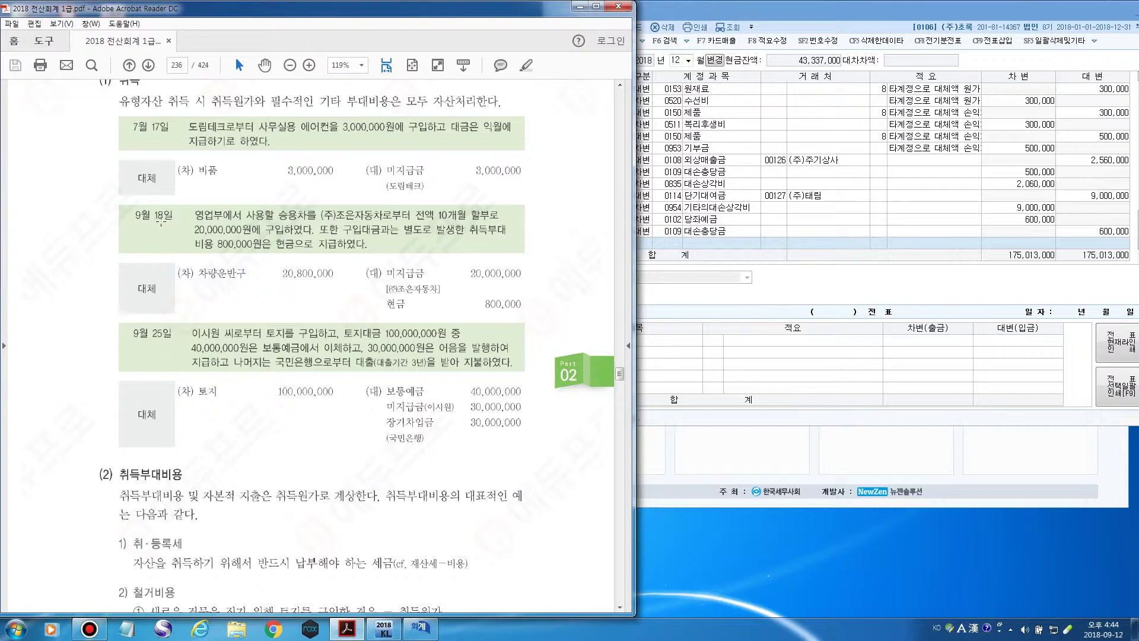
scroll(161, 221, "down", 1)
scroll(234, 195, "down", 1)
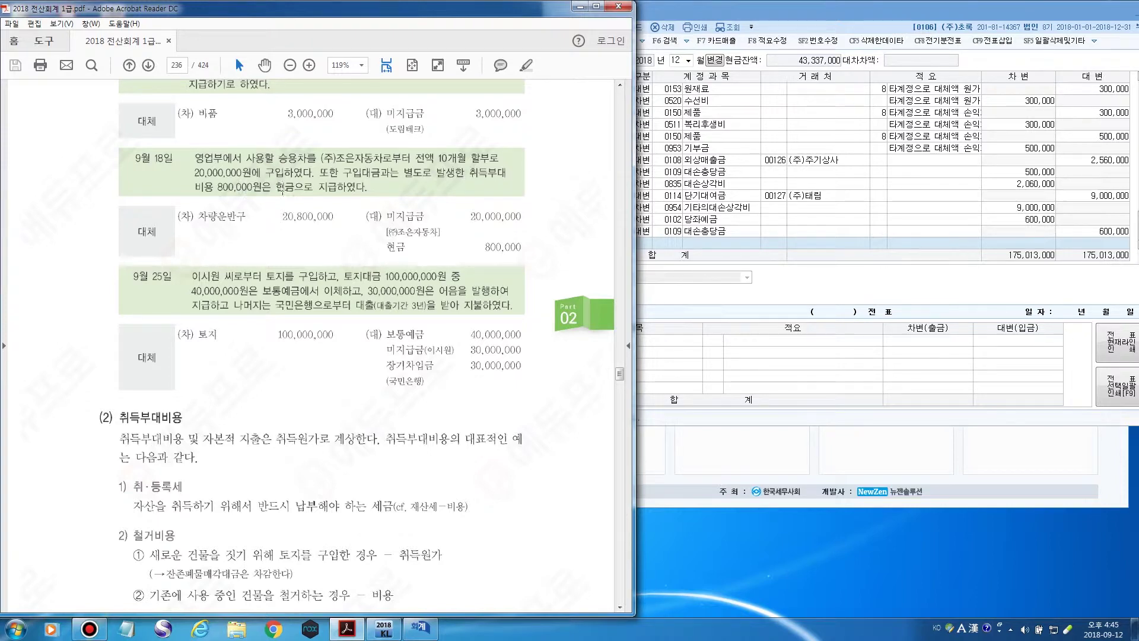
Enter a 9/18 credit of 20,000,000 to 미지급금 (0253) with partner (주)조은자동차.
left_click(769, 14)
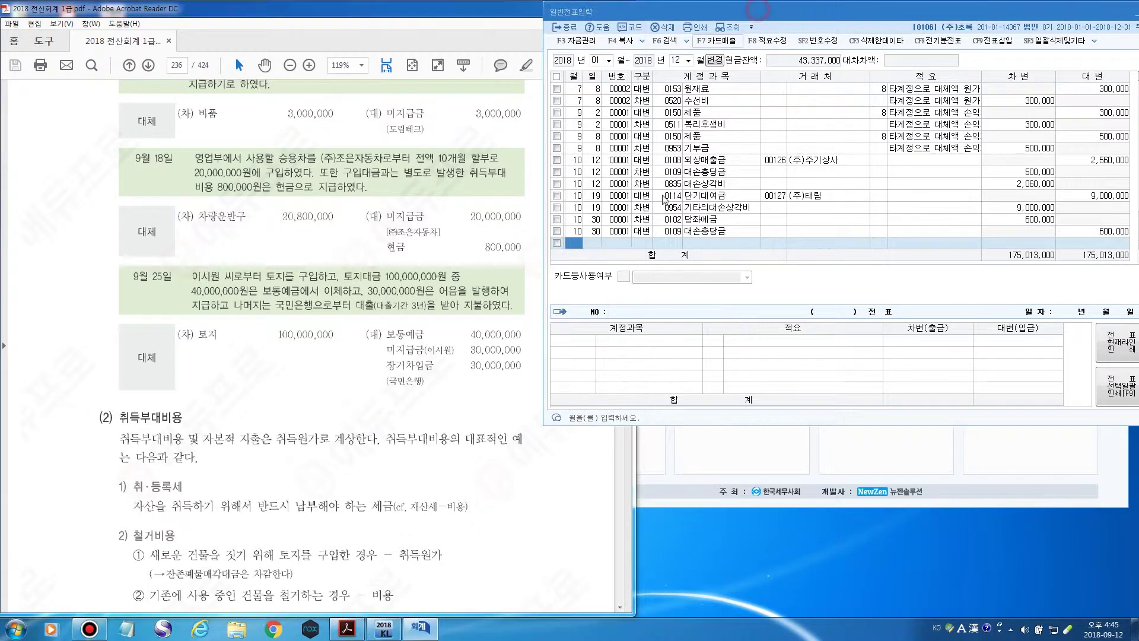
left_click(578, 243)
type("9")
key("Return")
type("18")
key("Return")
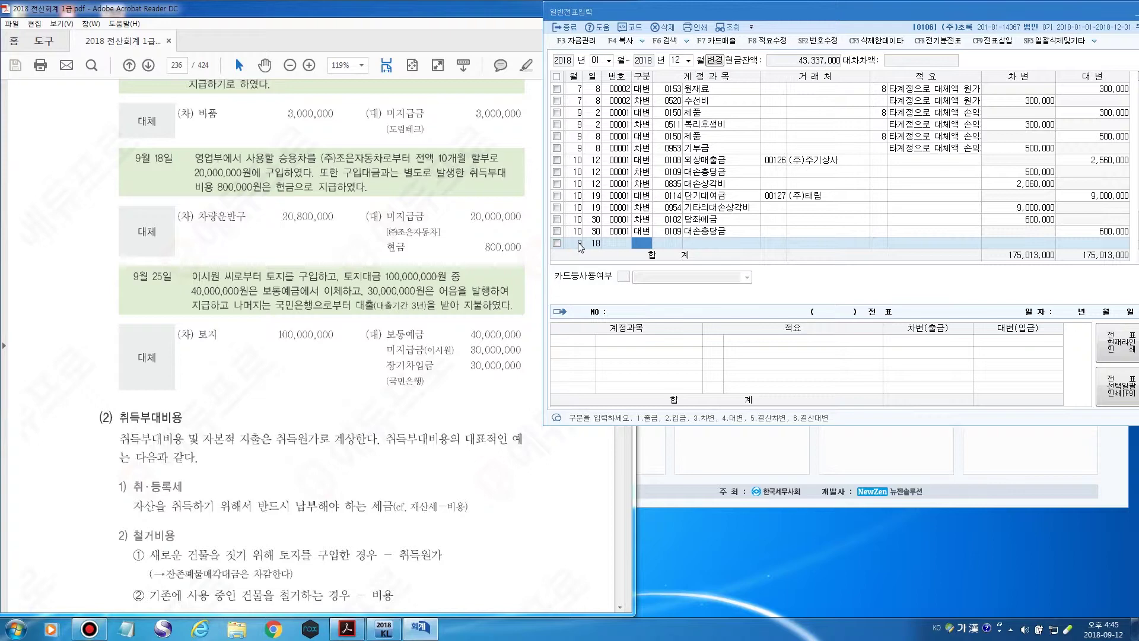
type("4")
key("Return")
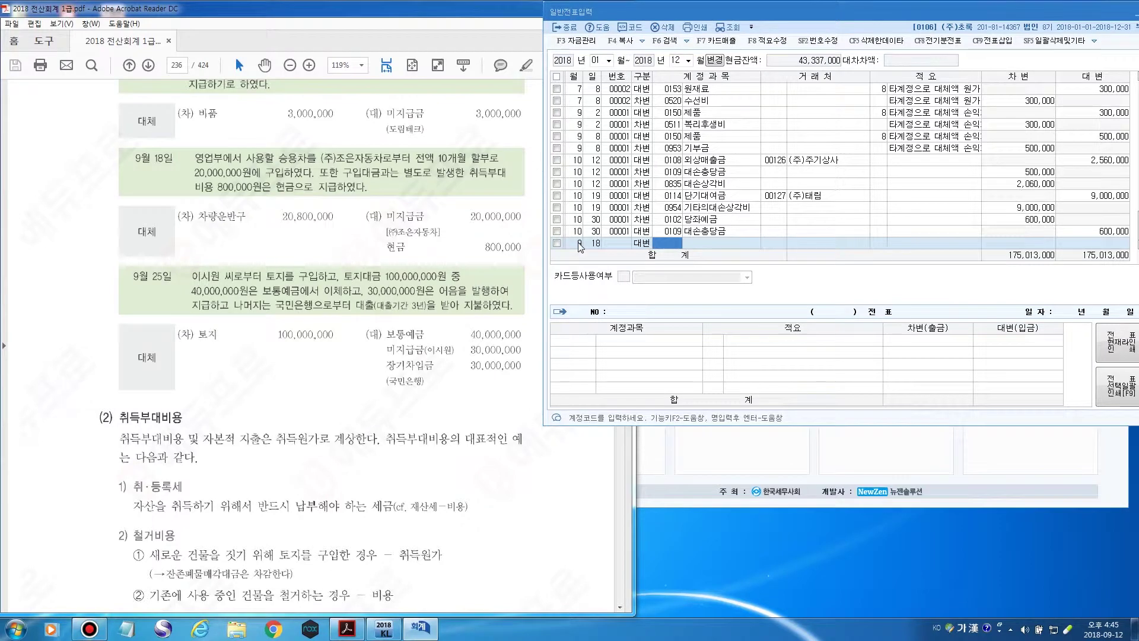
key("F2")
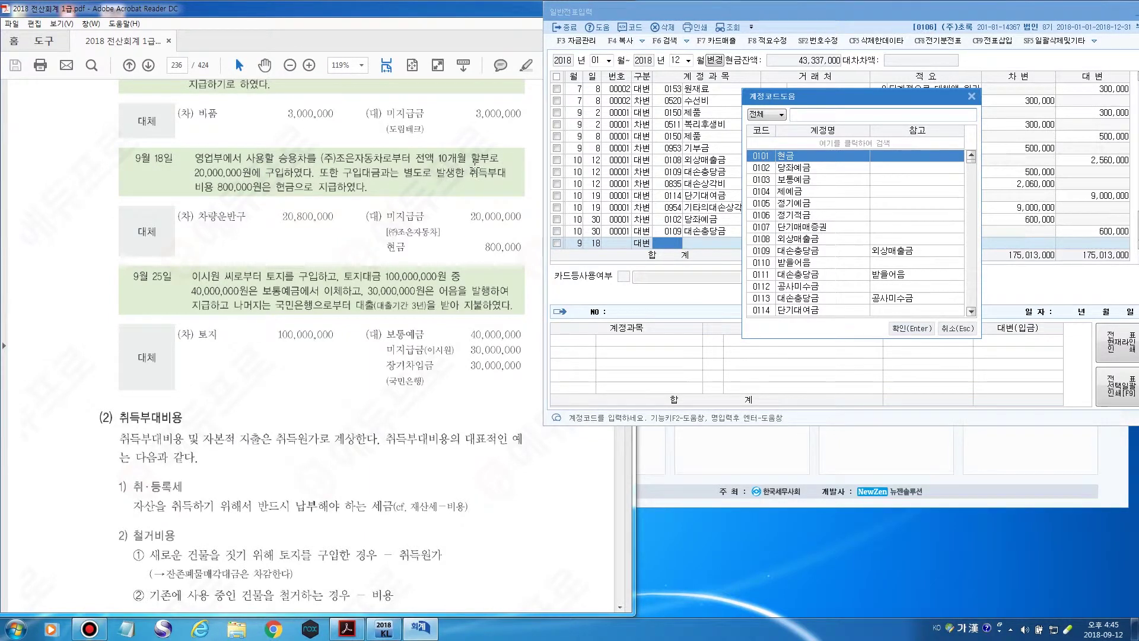
type("미지급")
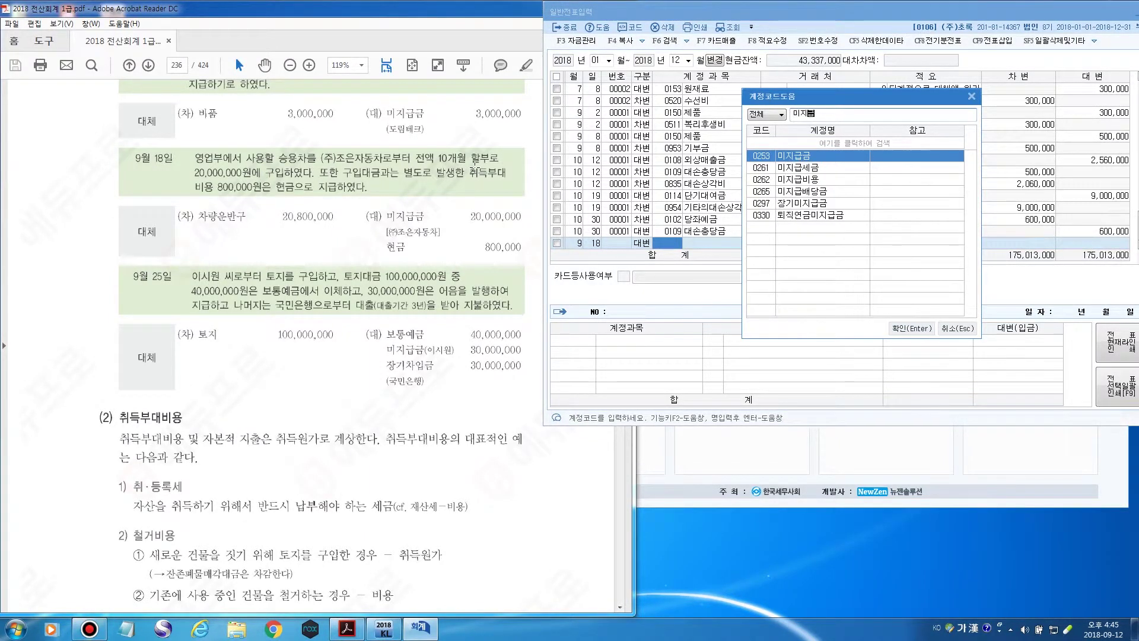
key("Return")
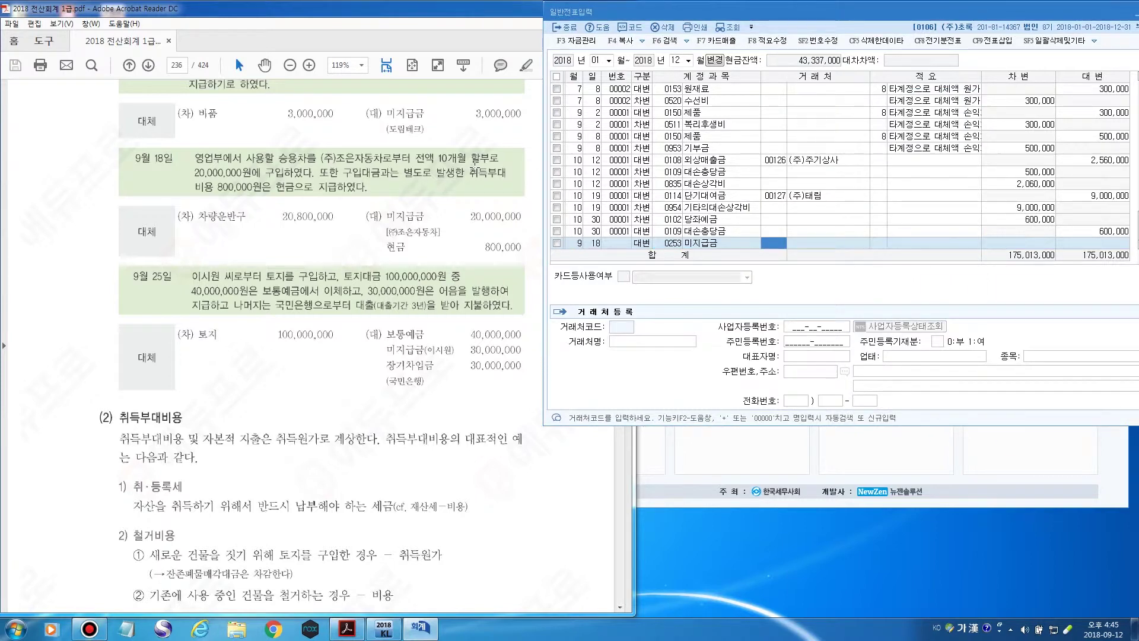
key("F2")
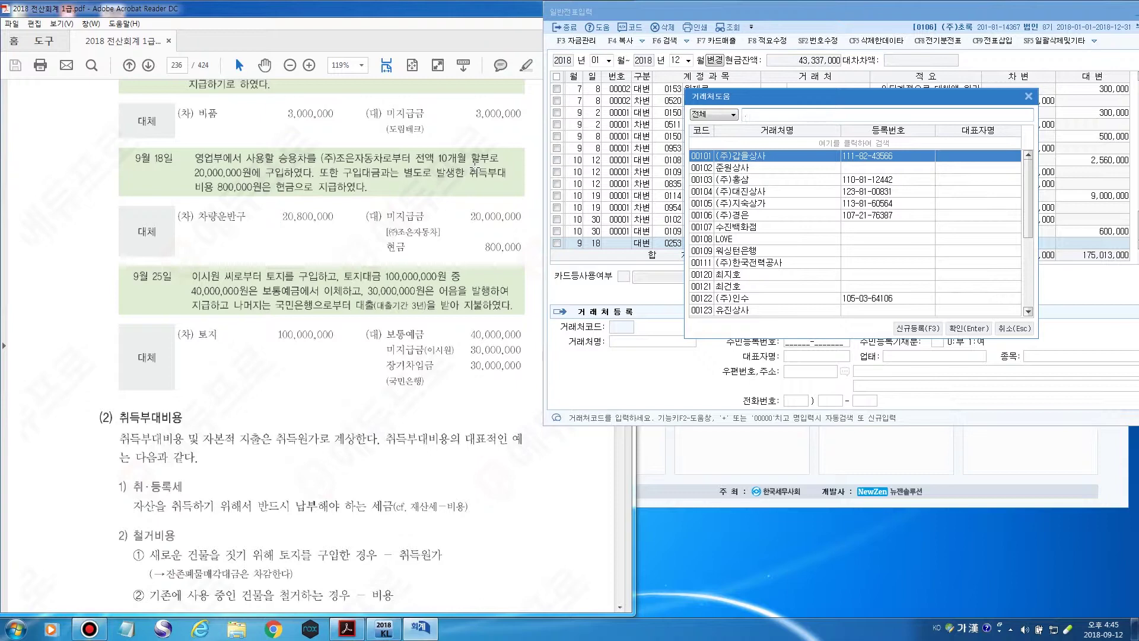
type("조은")
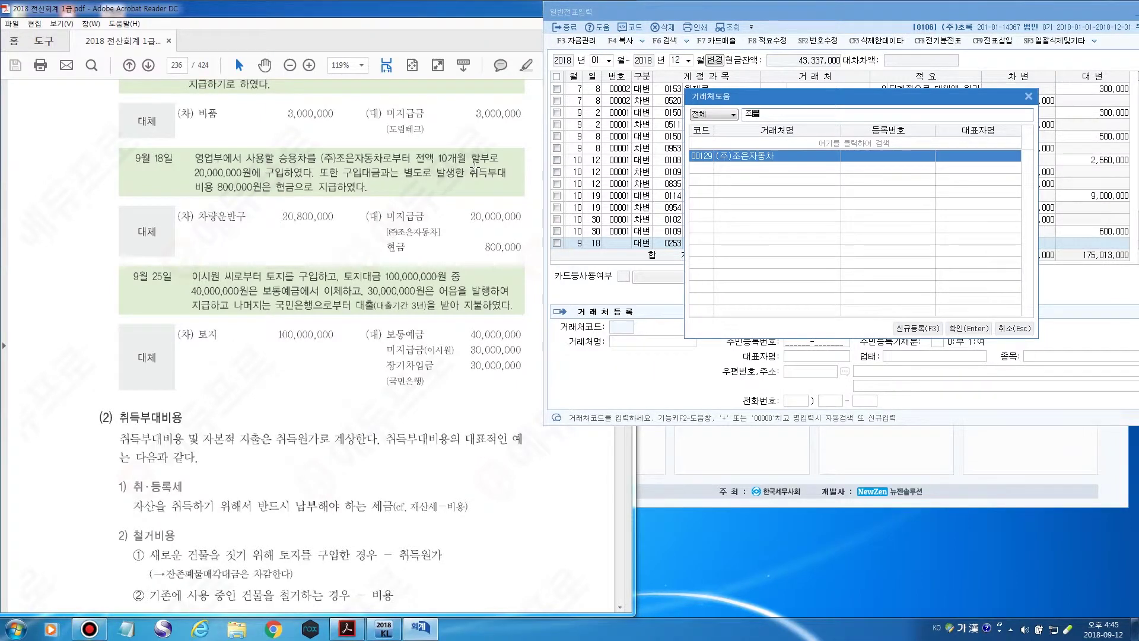
key("Return")
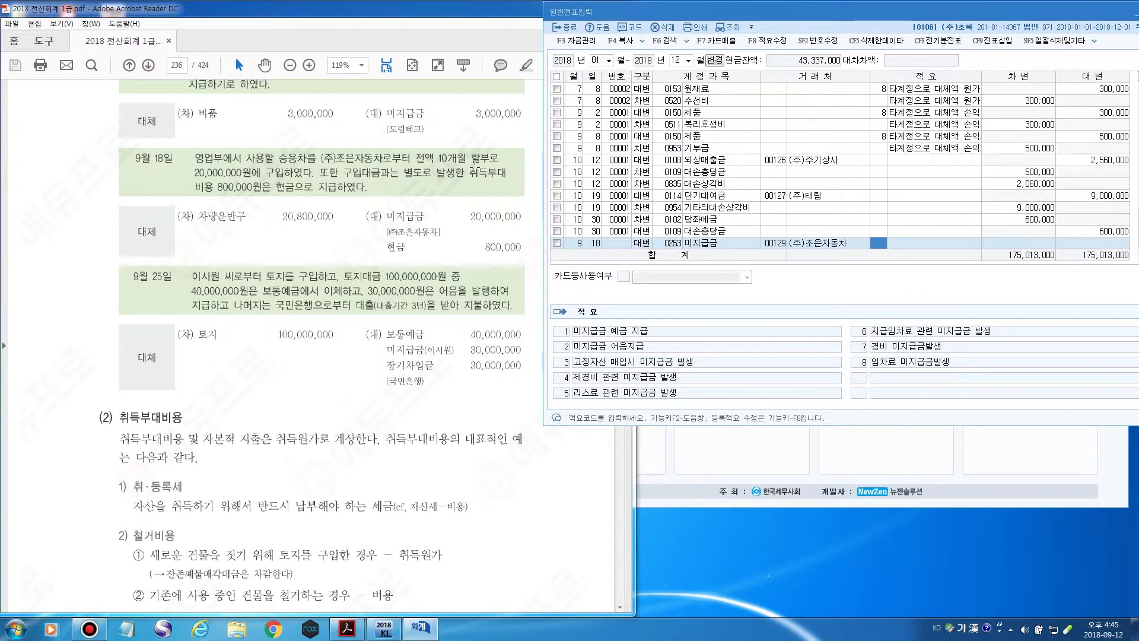
key("Return")
key("Return")
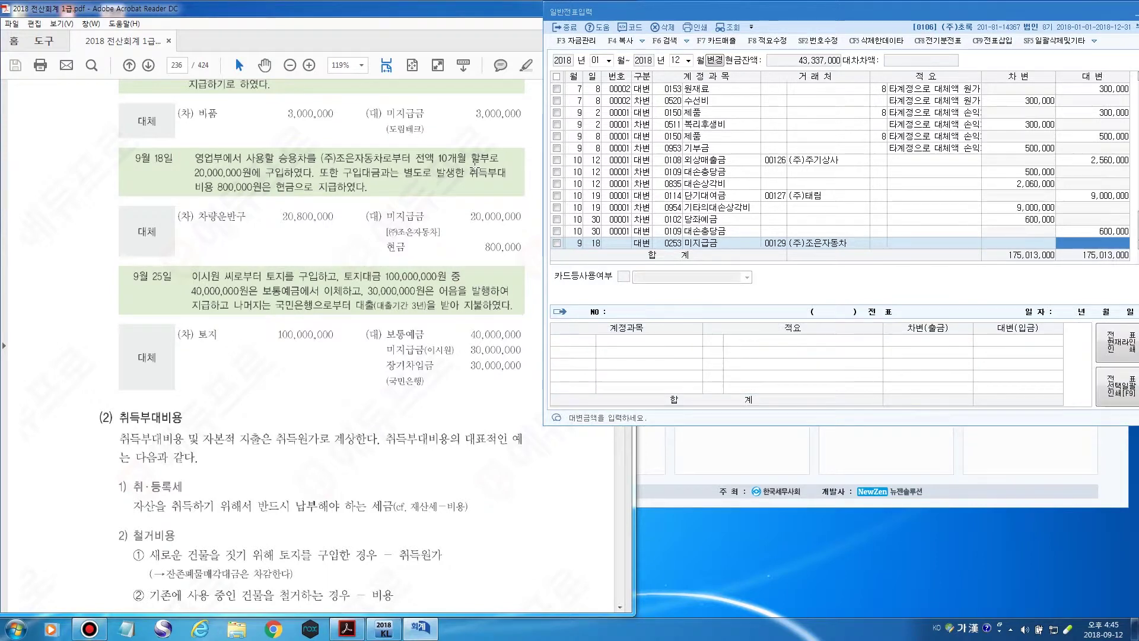
type("20000000")
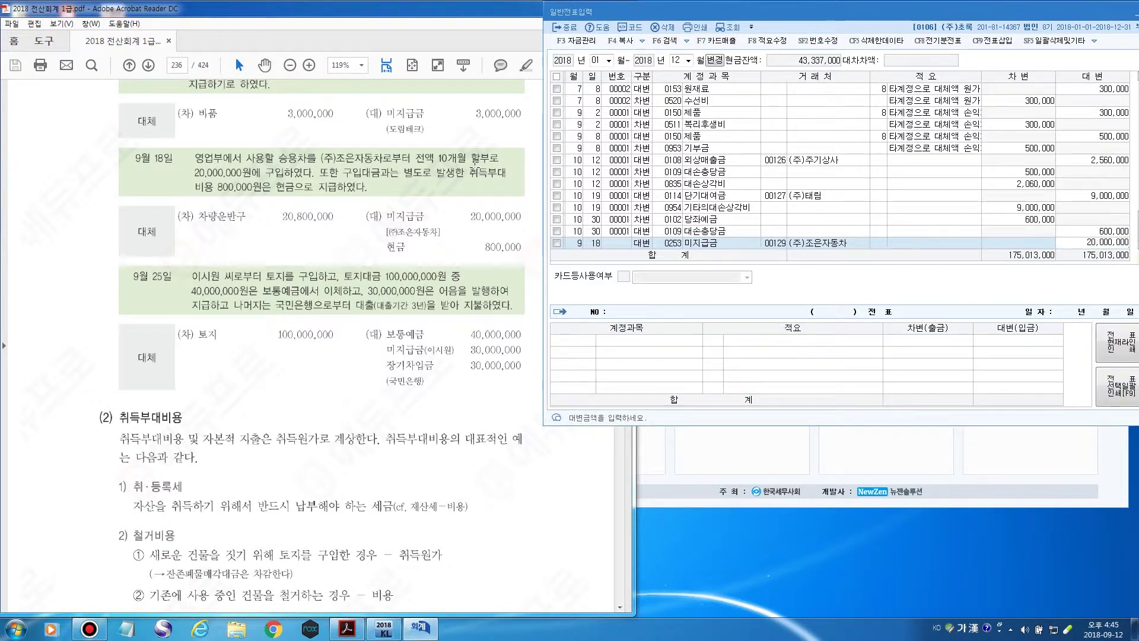
key("Return")
Add a second 9/18 credit of 800,000 to 현금 (0101).
key("Return")
key("Return")
type("4")
key("Return")
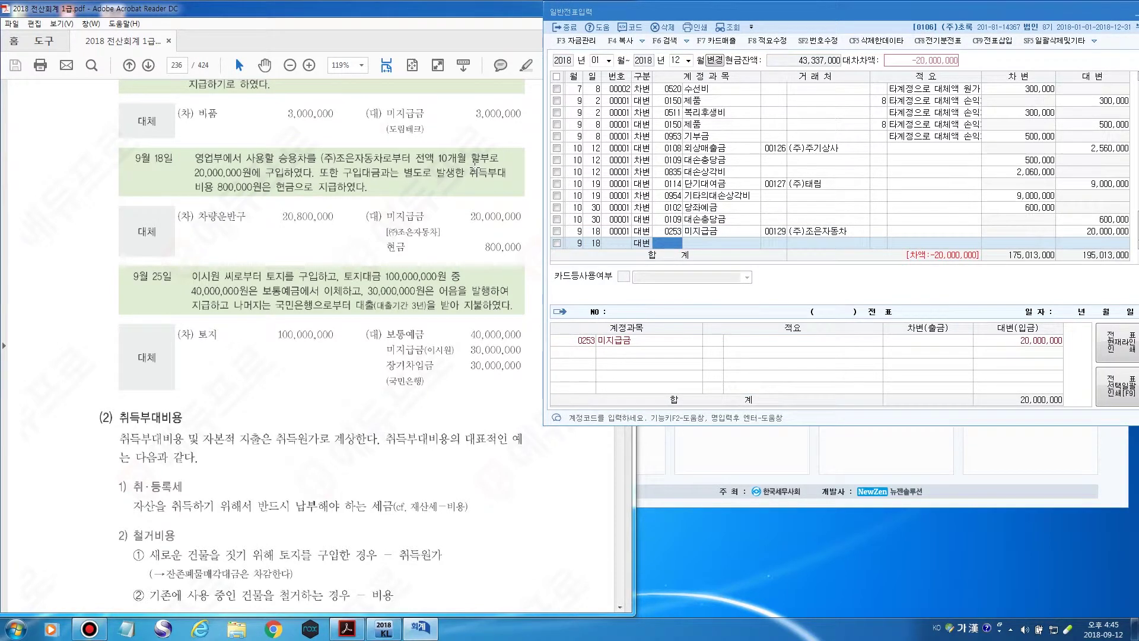
key("F2")
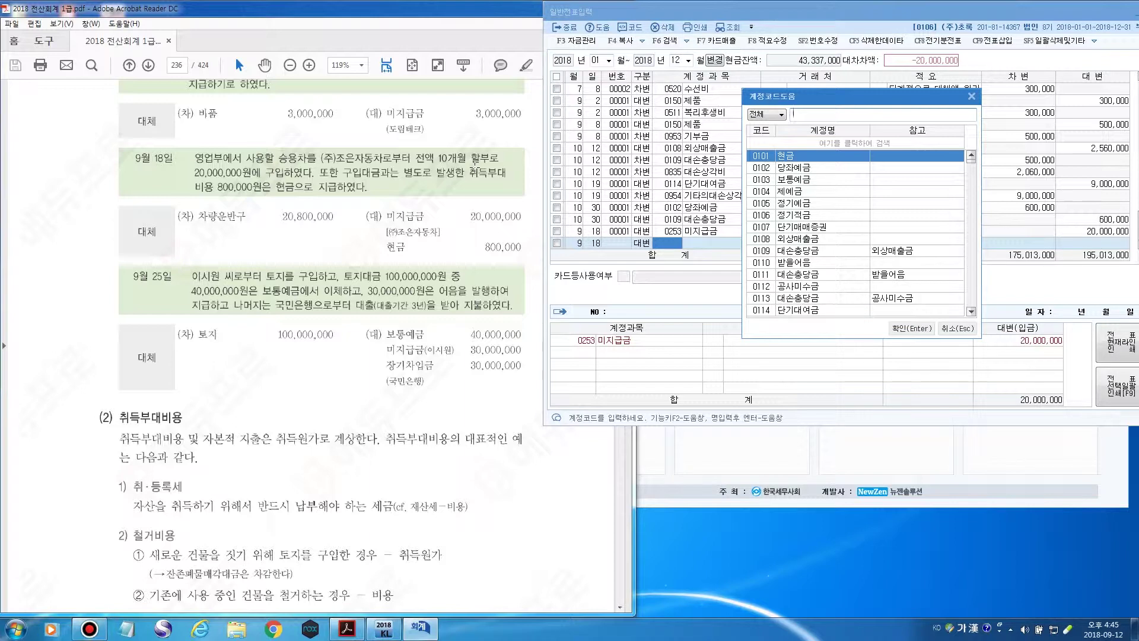
key("Return")
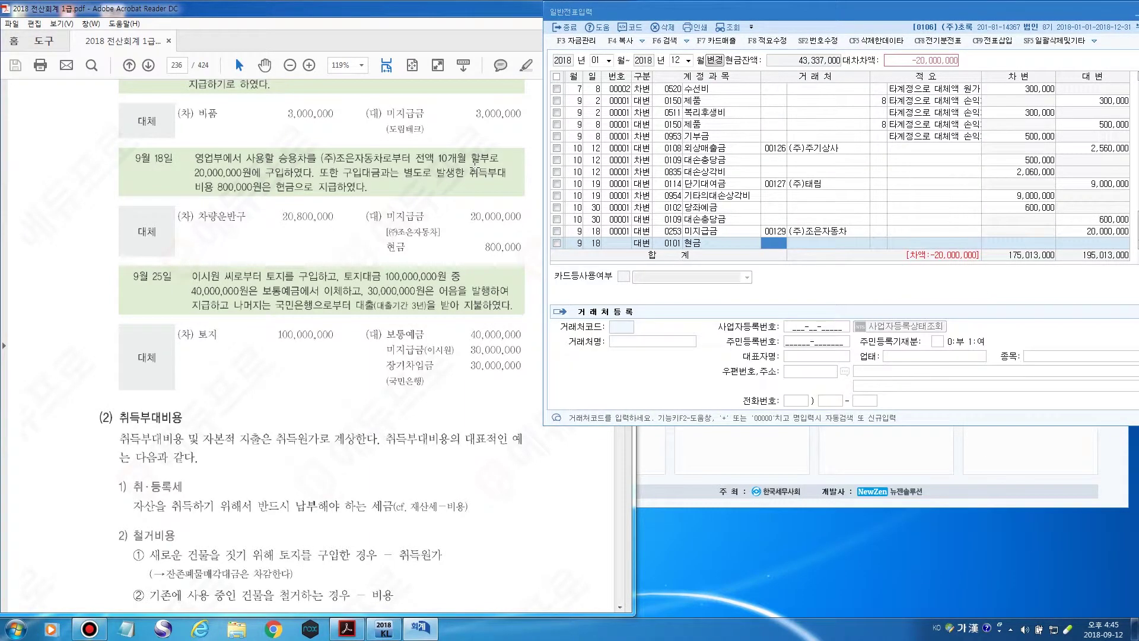
key("Return")
key("Return")
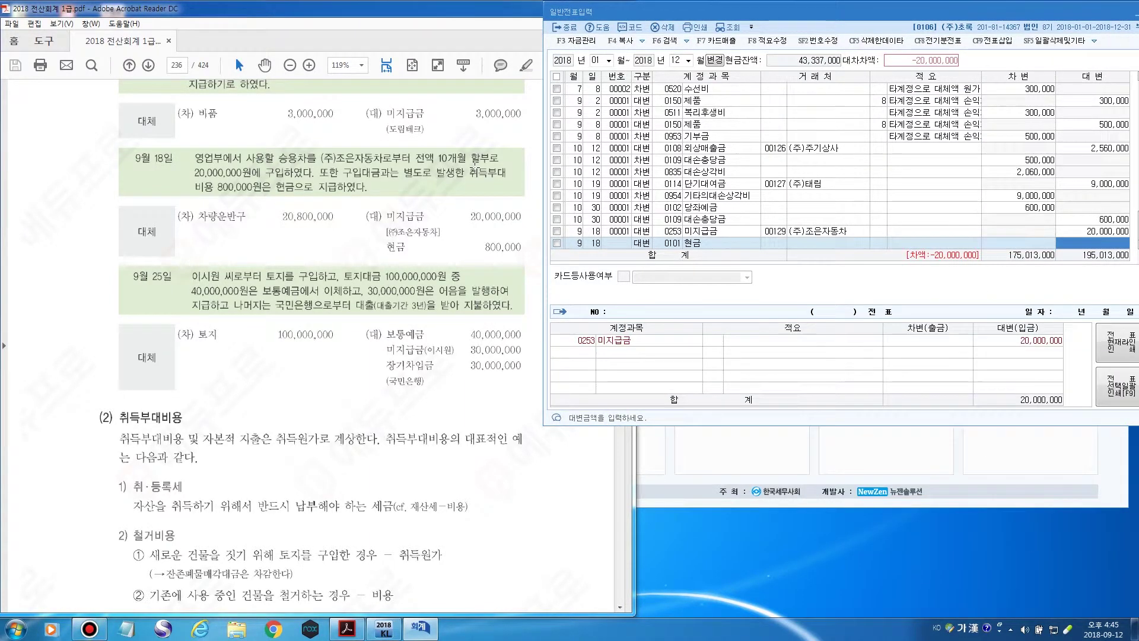
type("800")
key("plus")
key("Return")
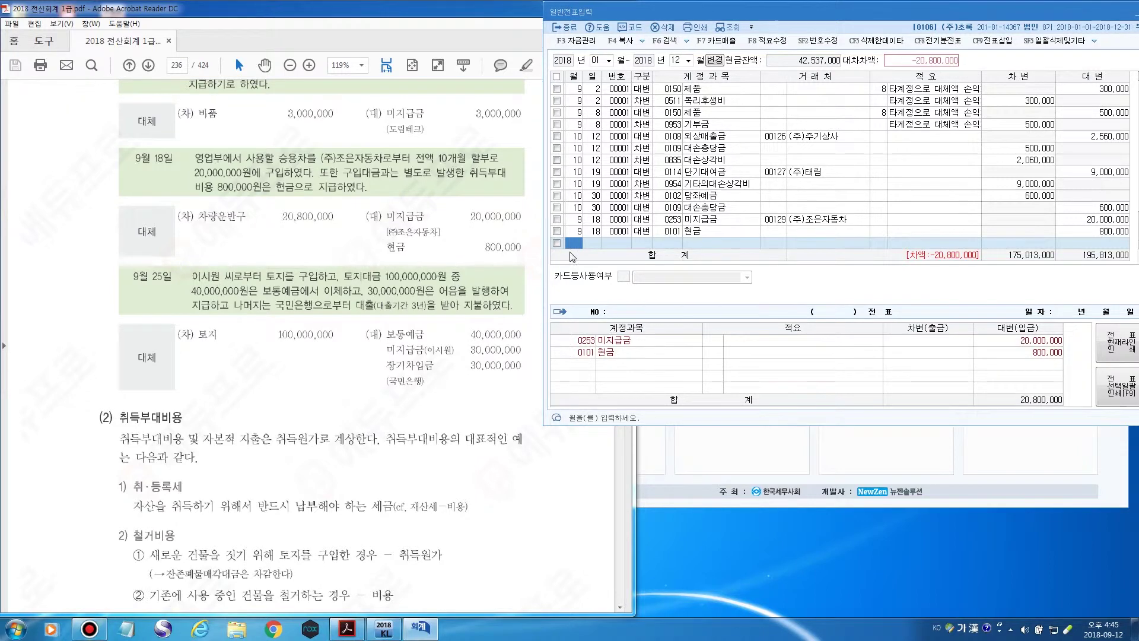
Enter a 9/18 debit of 20,800,000 to 차량운반구 (0208), skipping fixed-asset registration.
type("9")
key("Return")
type("18")
key("Return")
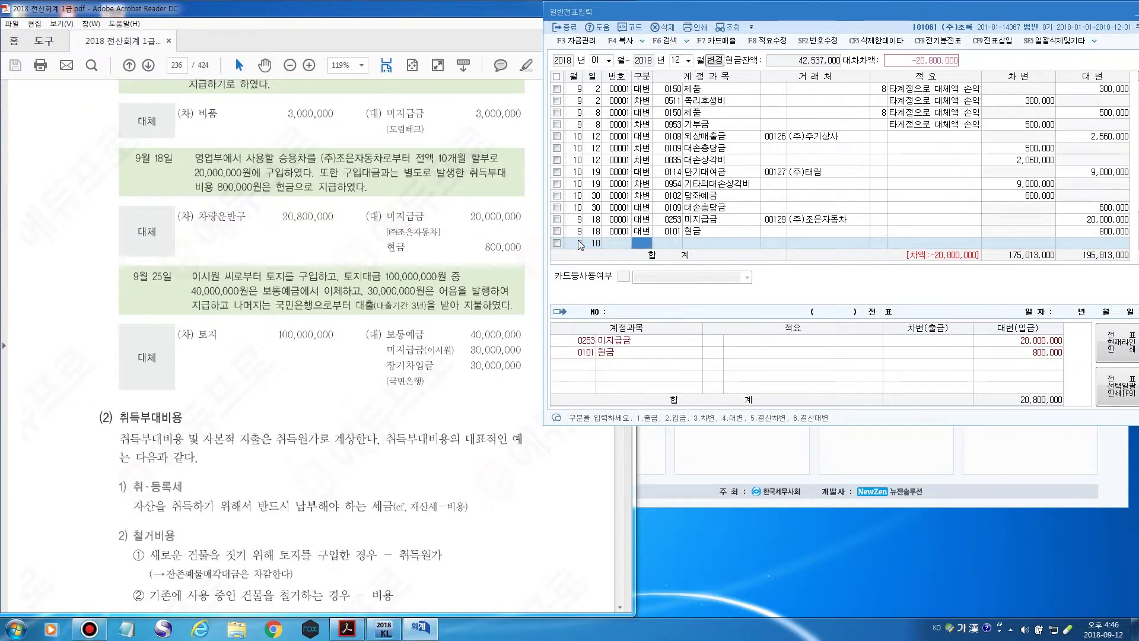
type("3")
key("Return")
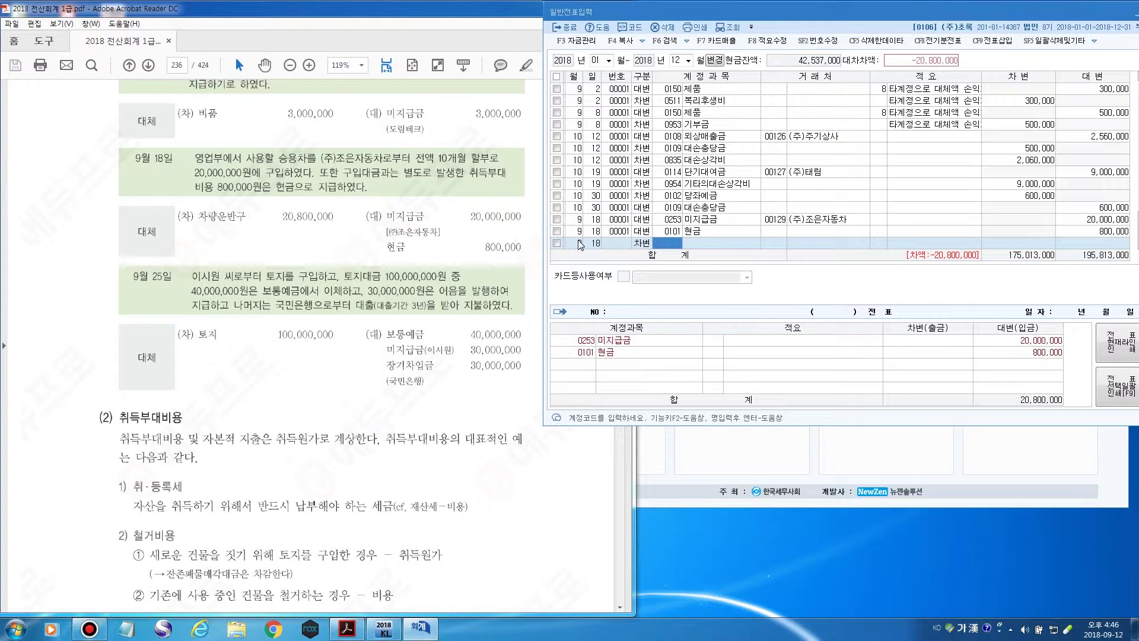
key("F2")
type("차량")
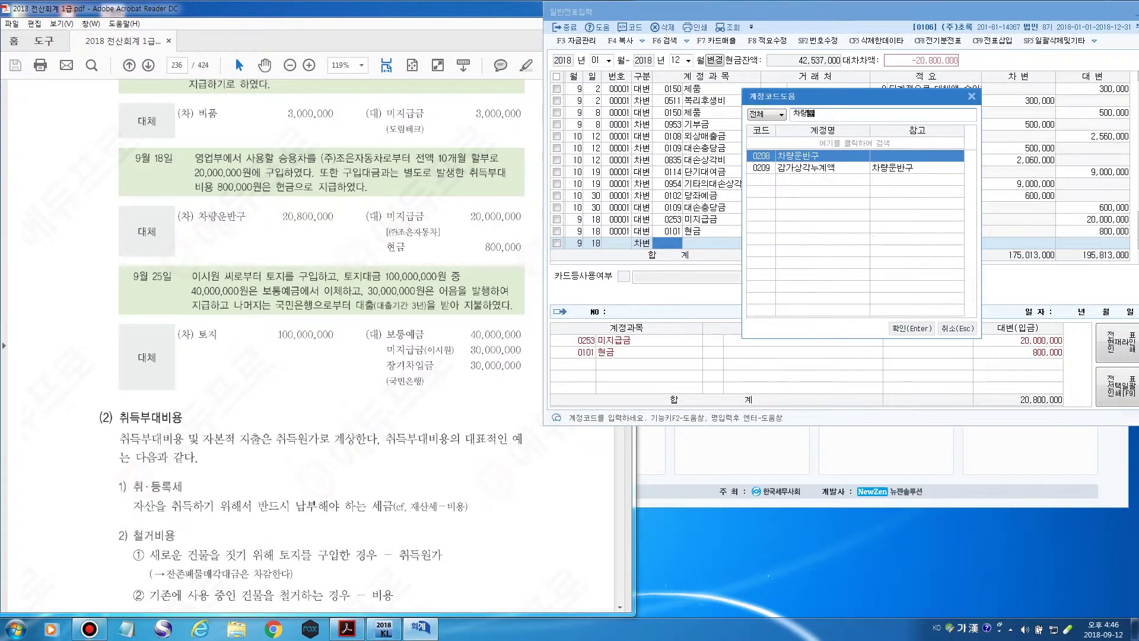
type("운")
key("Return")
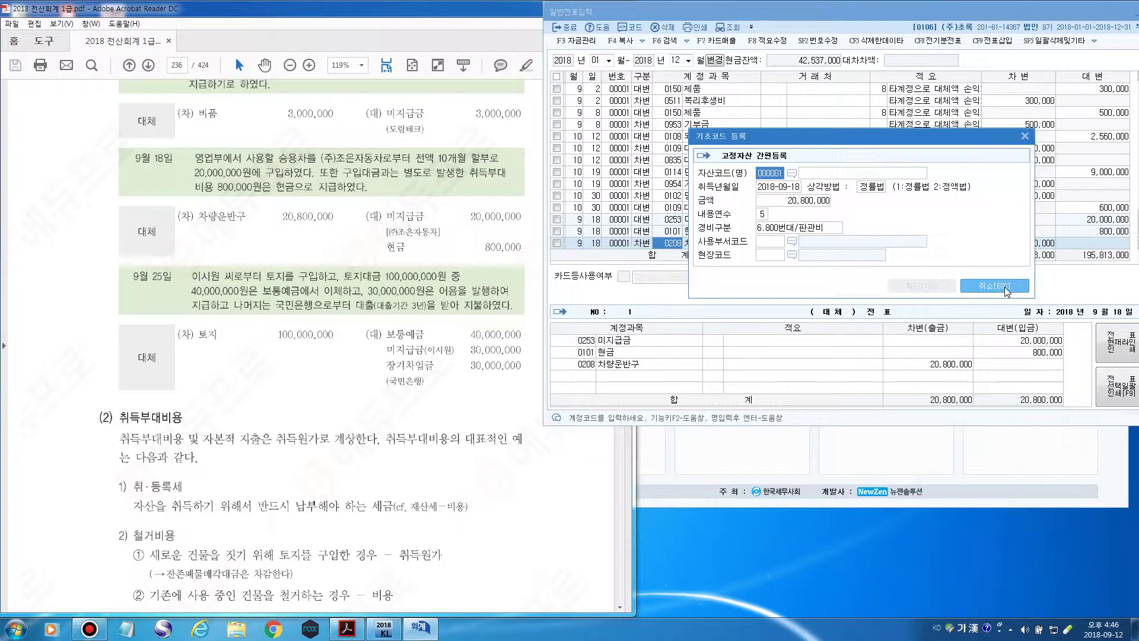
left_click(1024, 136)
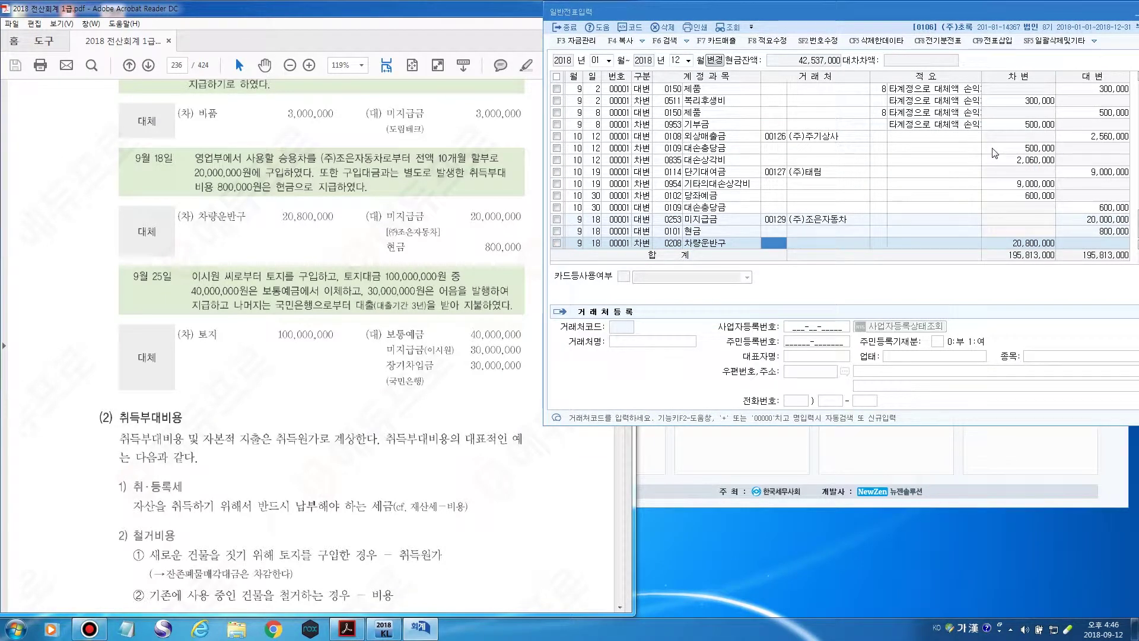
key("Return")
key("Return")
key("Return")
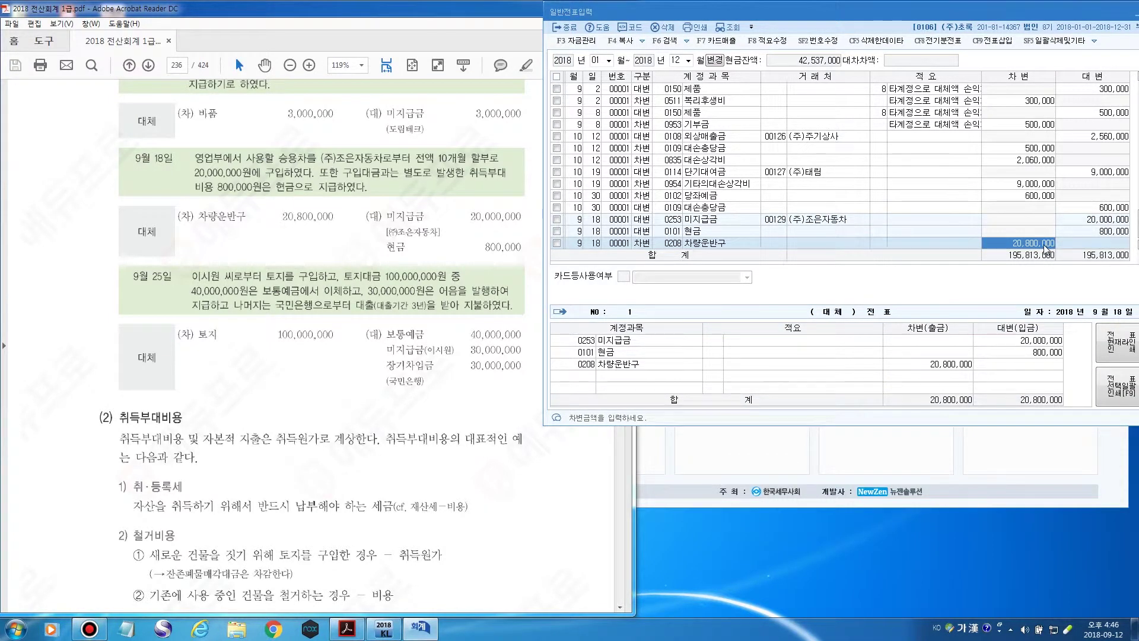
key("Return")
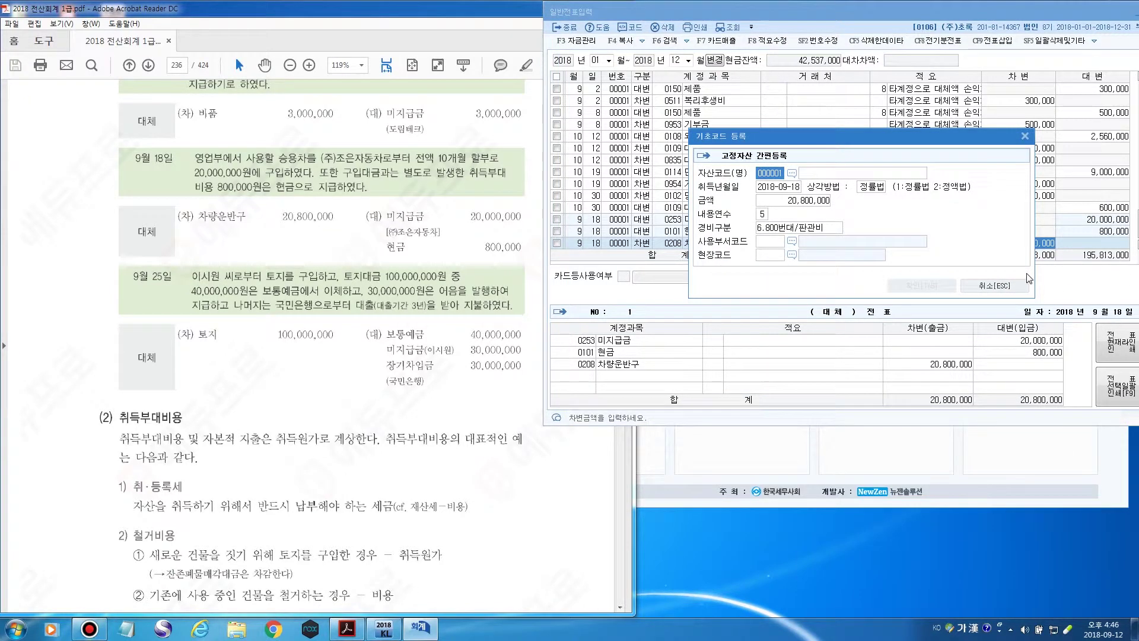
key("Escape")
Review the cash credit and vehicle debit lines, then move to an empty row.
left_click(1117, 220)
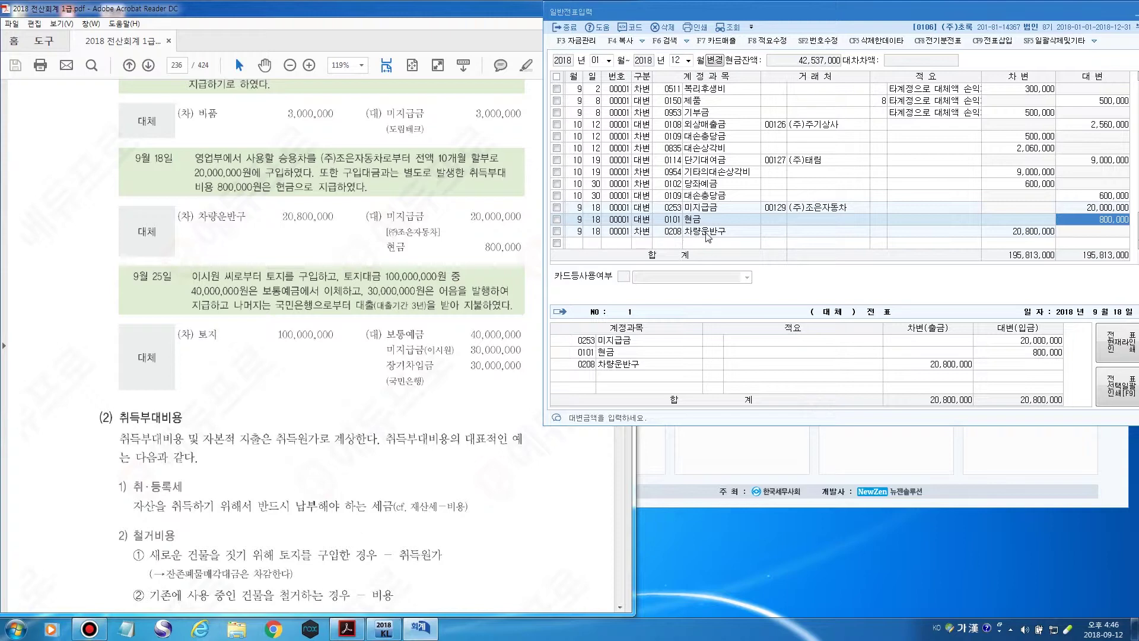
left_click(646, 236)
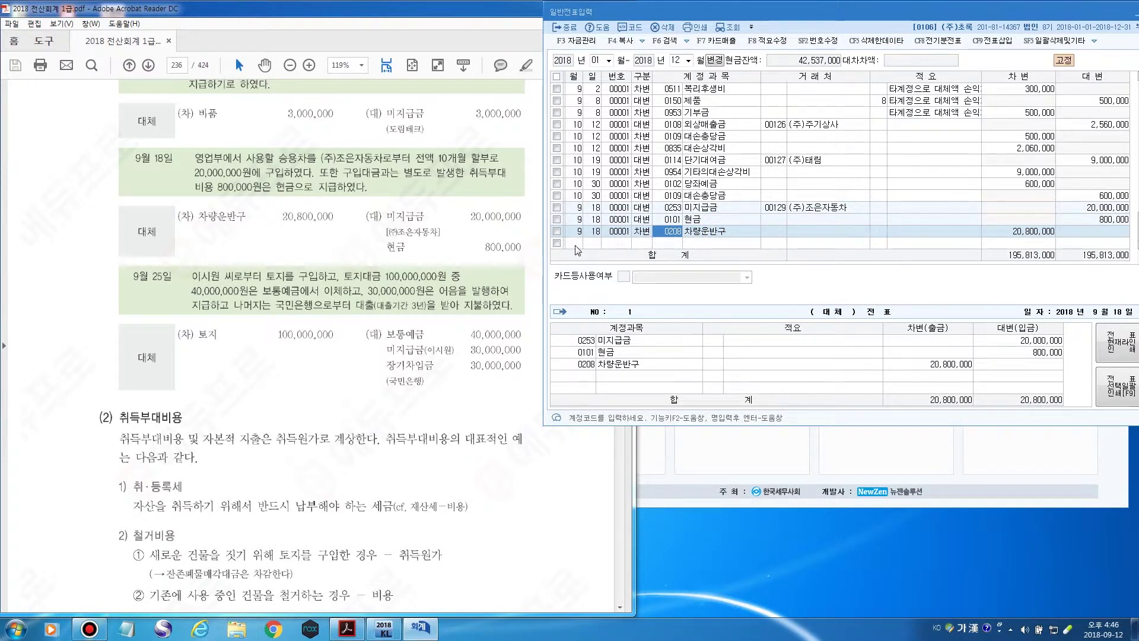
left_click(575, 243)
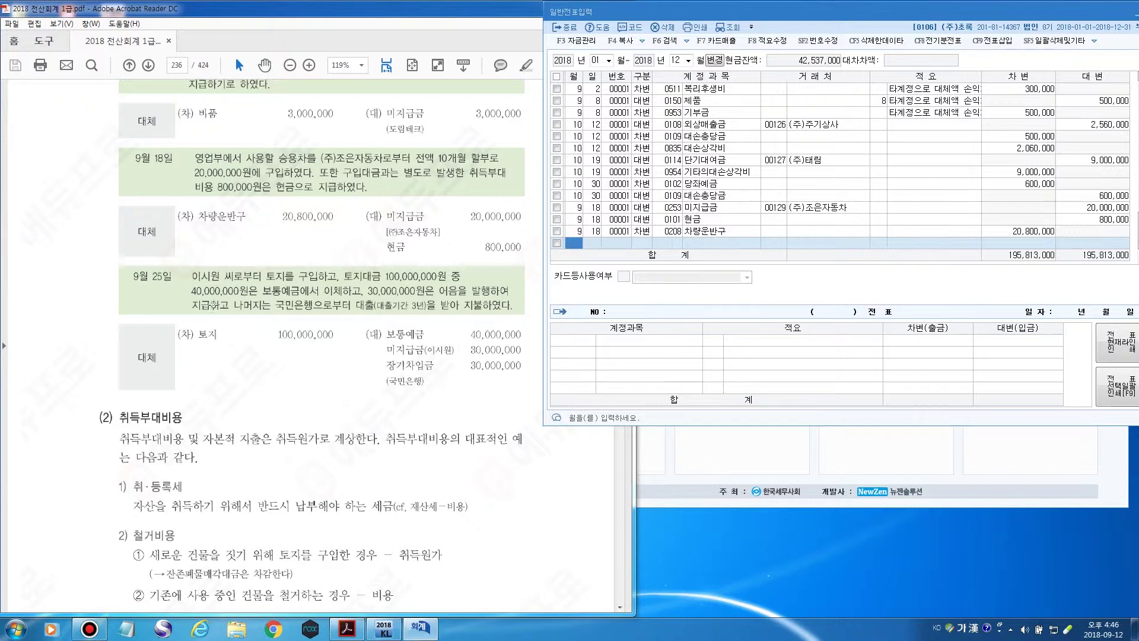
left_click(232, 10)
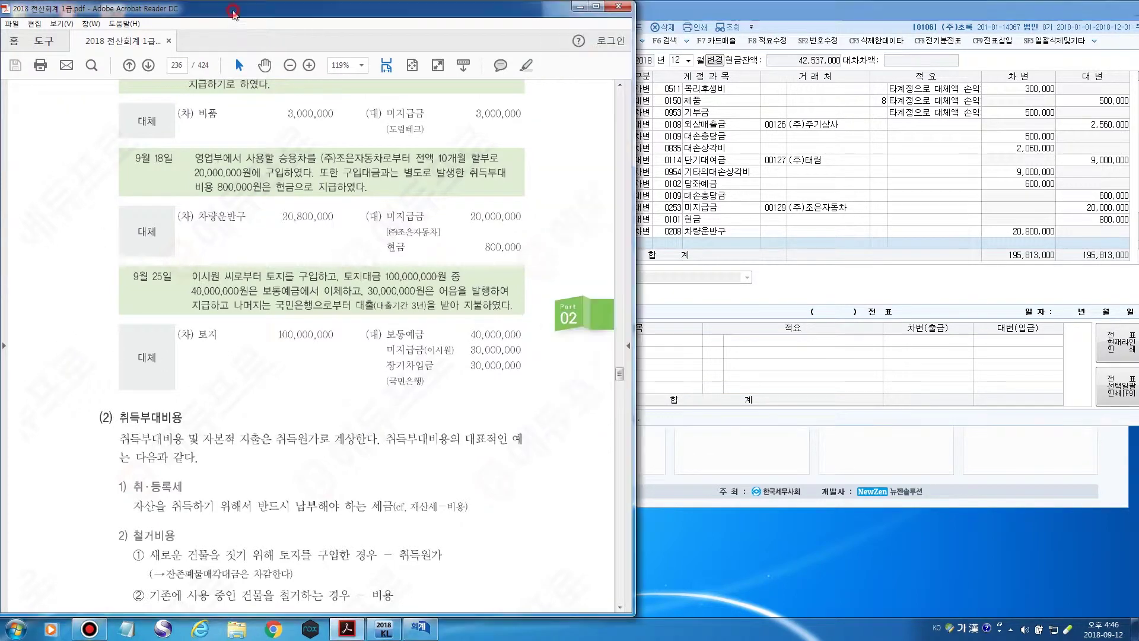
Scroll the textbook to page 237 with the 9월 3일, 9월 7일 and 9월 22일 examples.
scroll(169, 240, "down", 4)
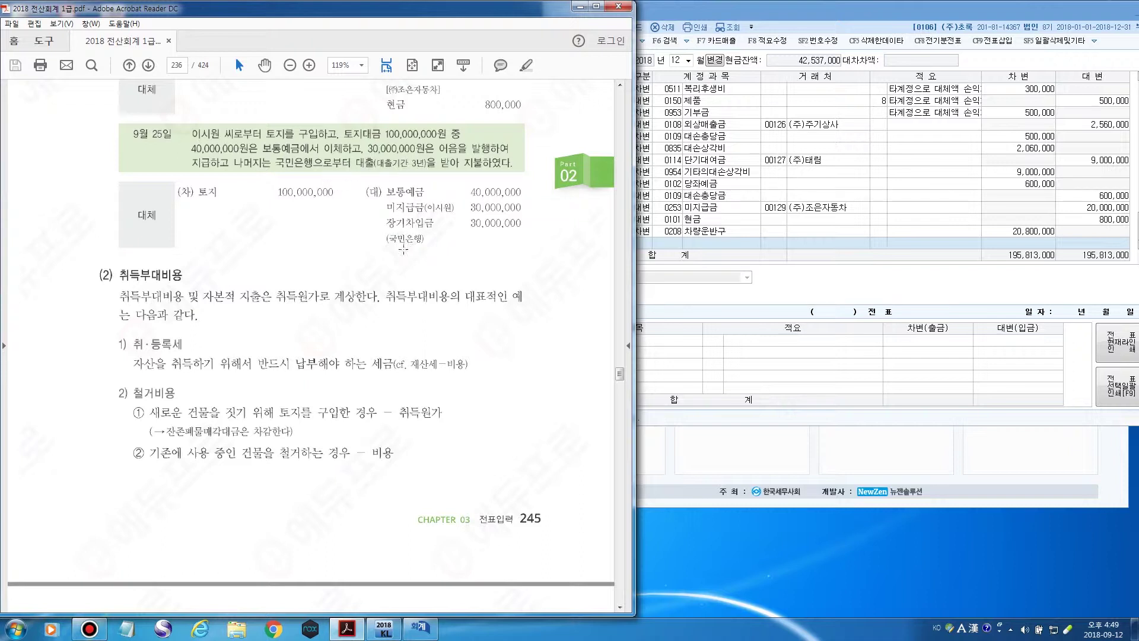
scroll(368, 274, "down", 3)
scroll(368, 274, "down", 3)
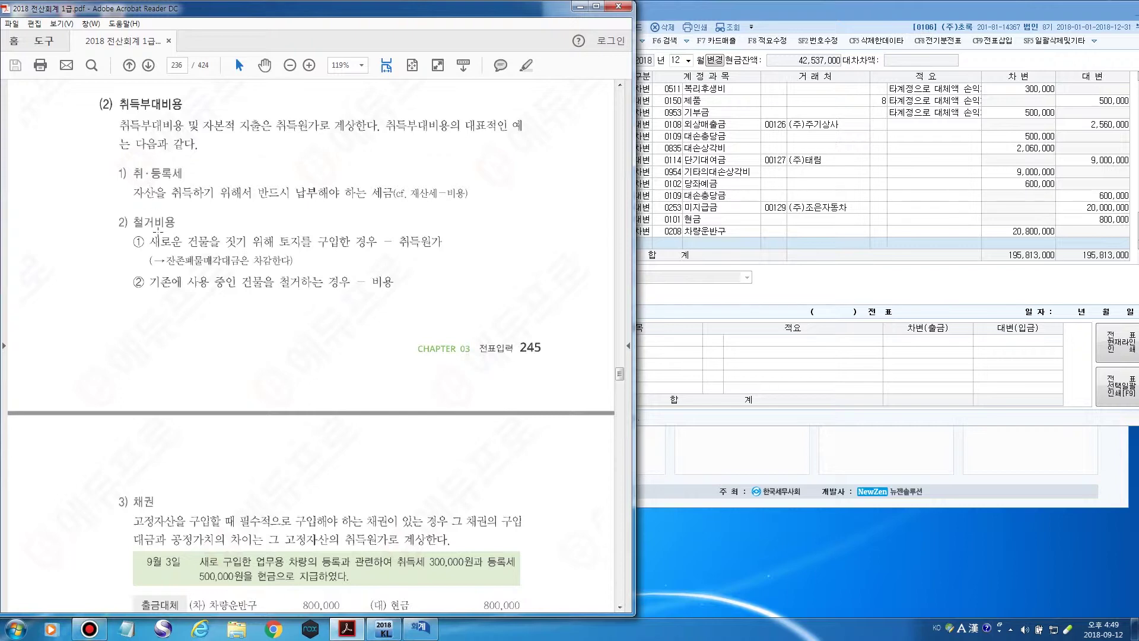
scroll(169, 236, "down", 6)
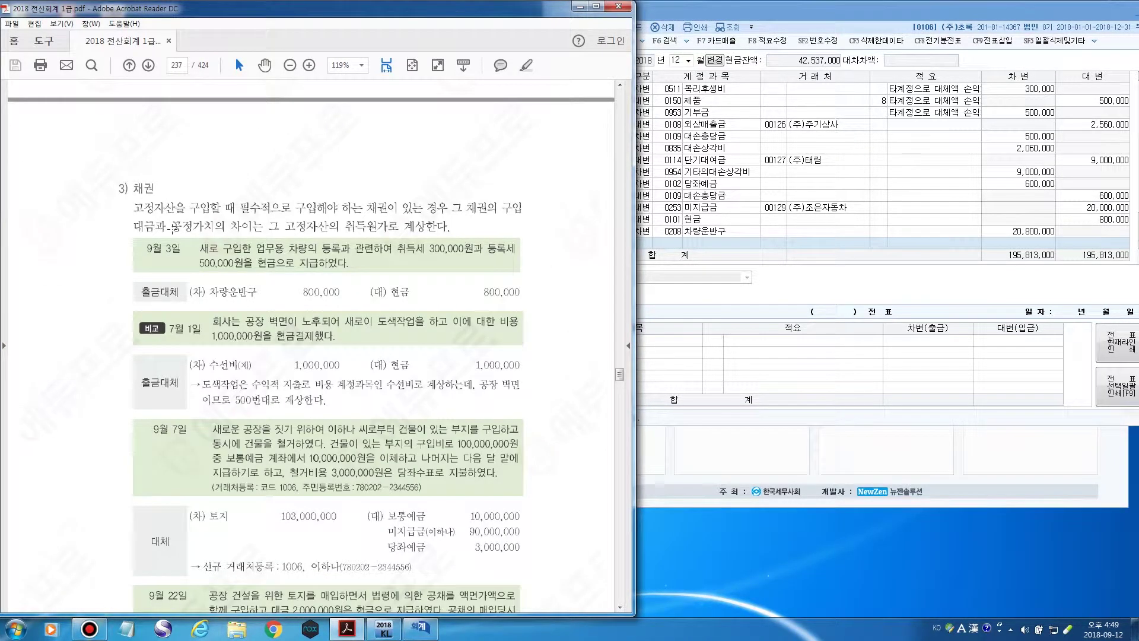
scroll(172, 228, "down", 3)
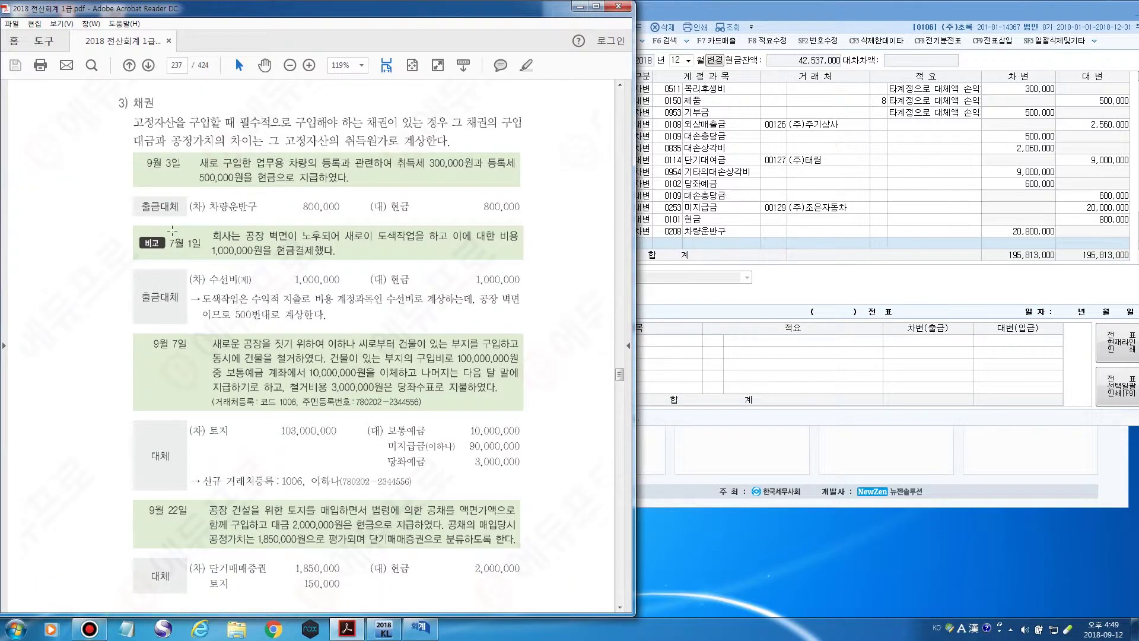
scroll(172, 231, "down", 1)
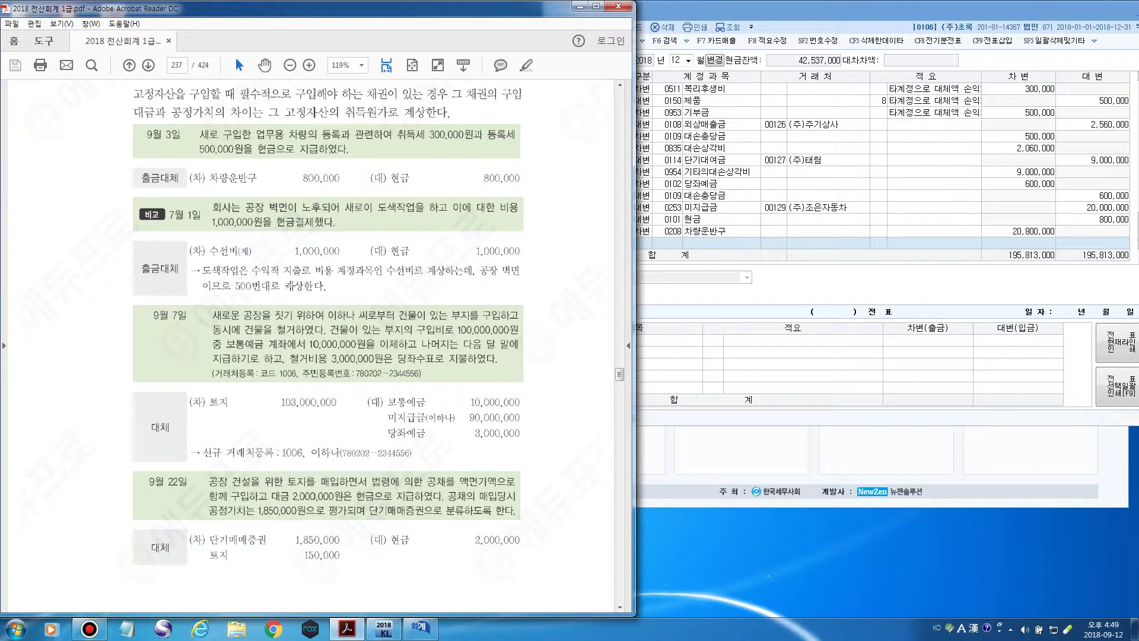
scroll(291, 281, "down", 1)
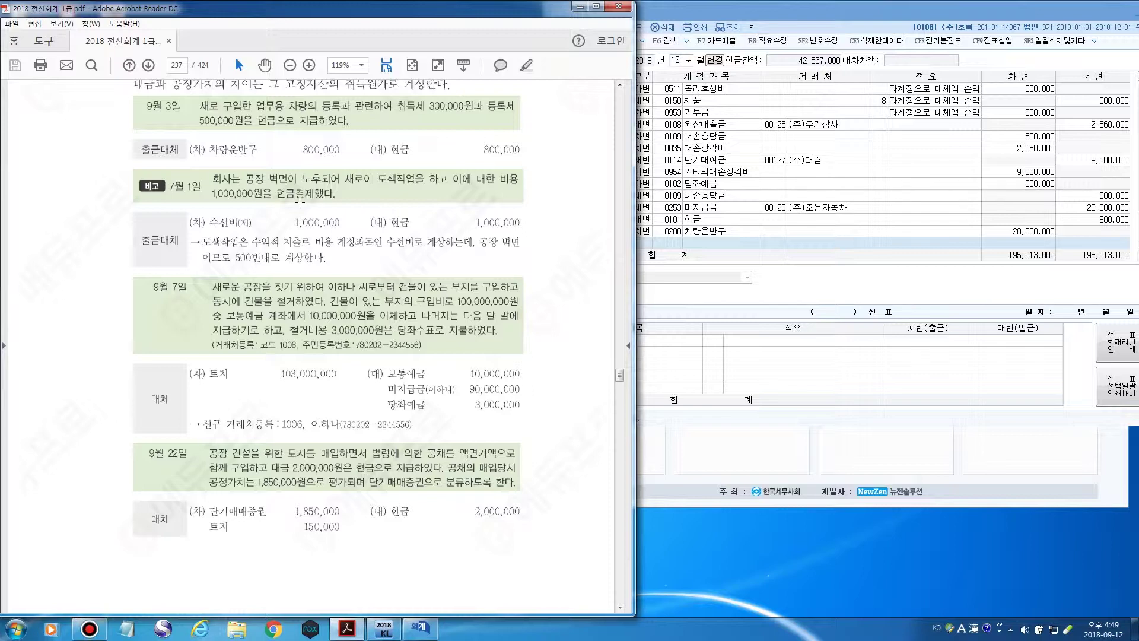
scroll(299, 203, "down", 3)
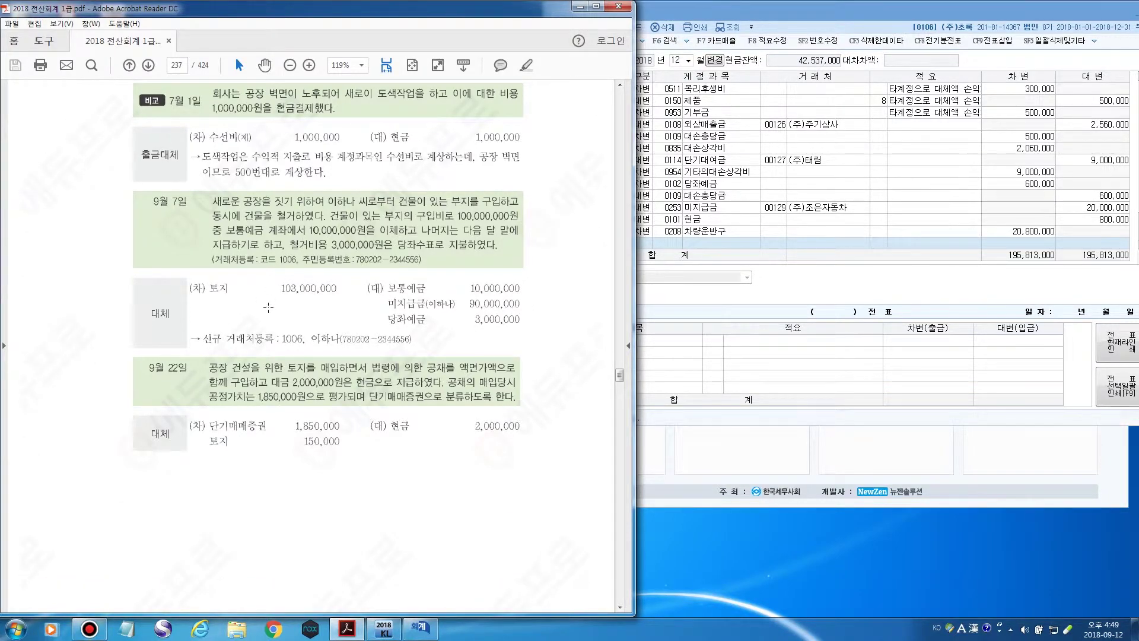
scroll(217, 228, "down", 1)
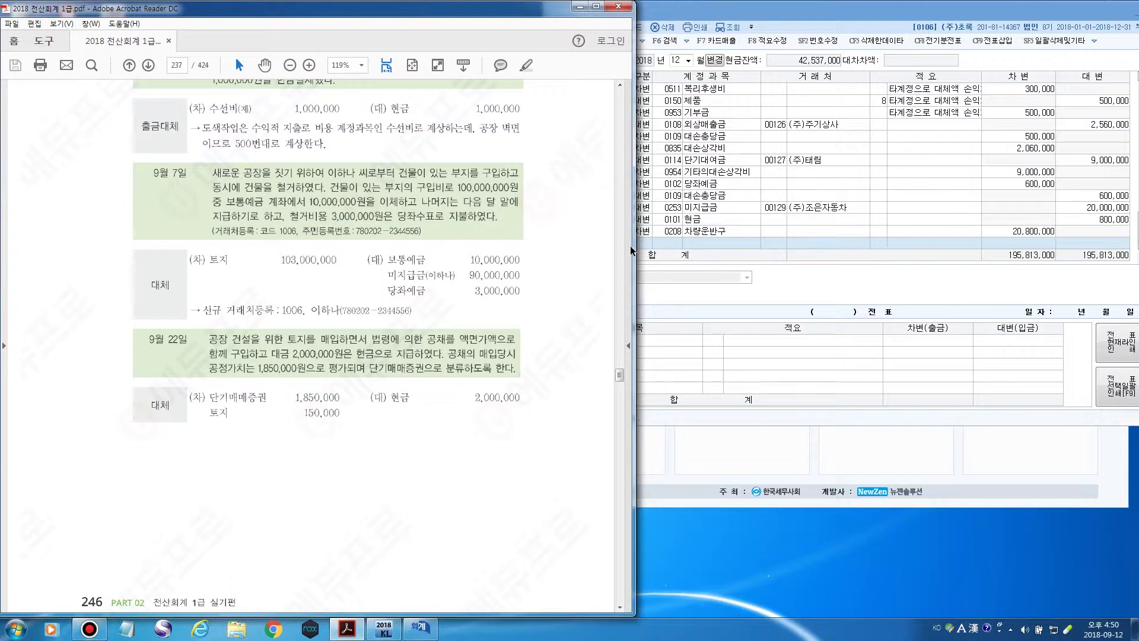
Enter a 9/7 credit of 10,000,000 to 보통예금 (0103).
left_click(668, 246)
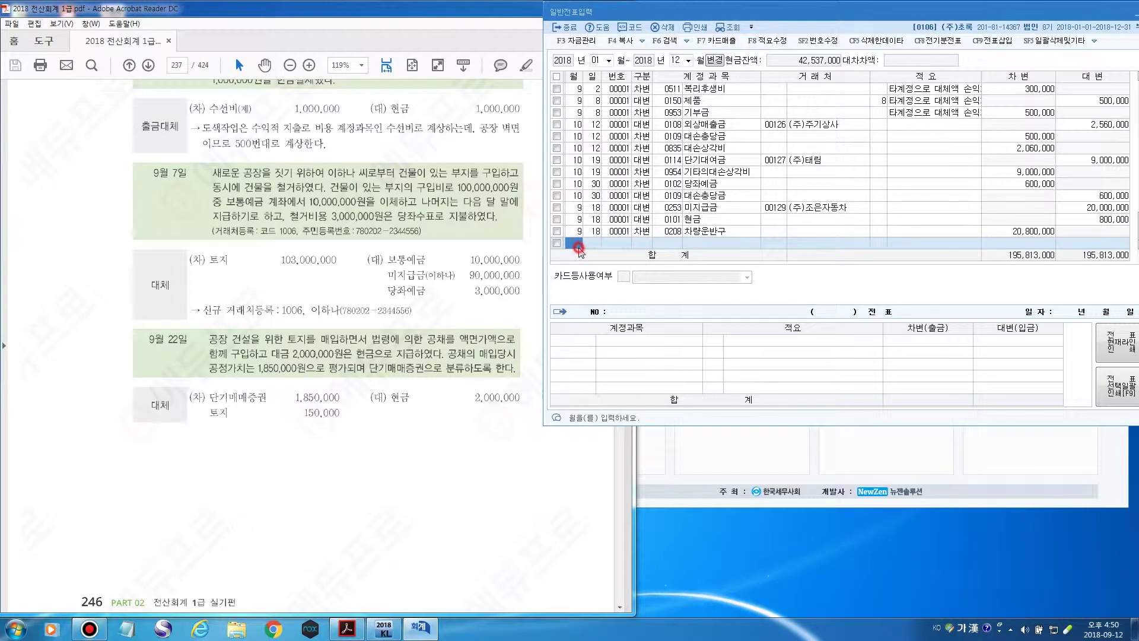
type("9")
key("Return")
type("7")
key("Return")
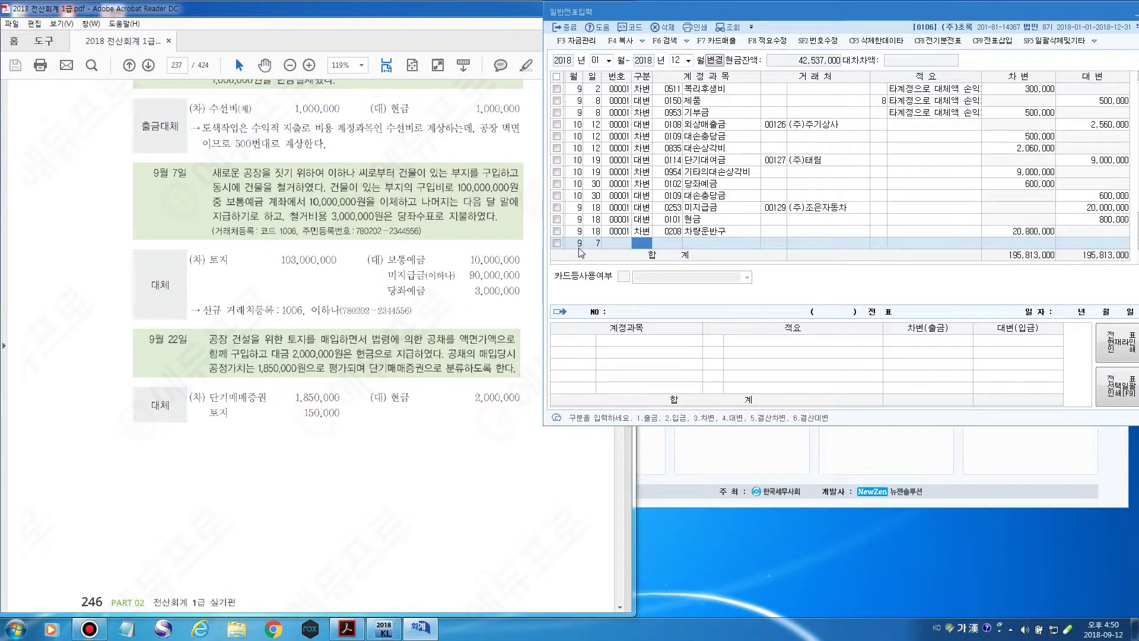
type("4")
key("Return")
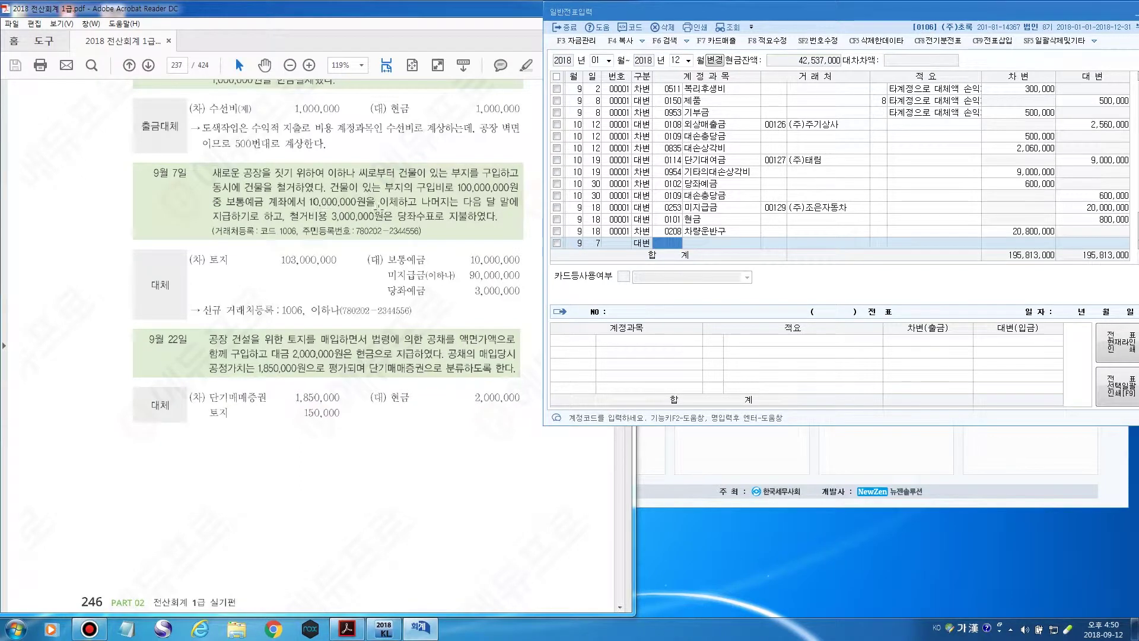
key("F2")
type("보통")
key("Return")
key("Return")
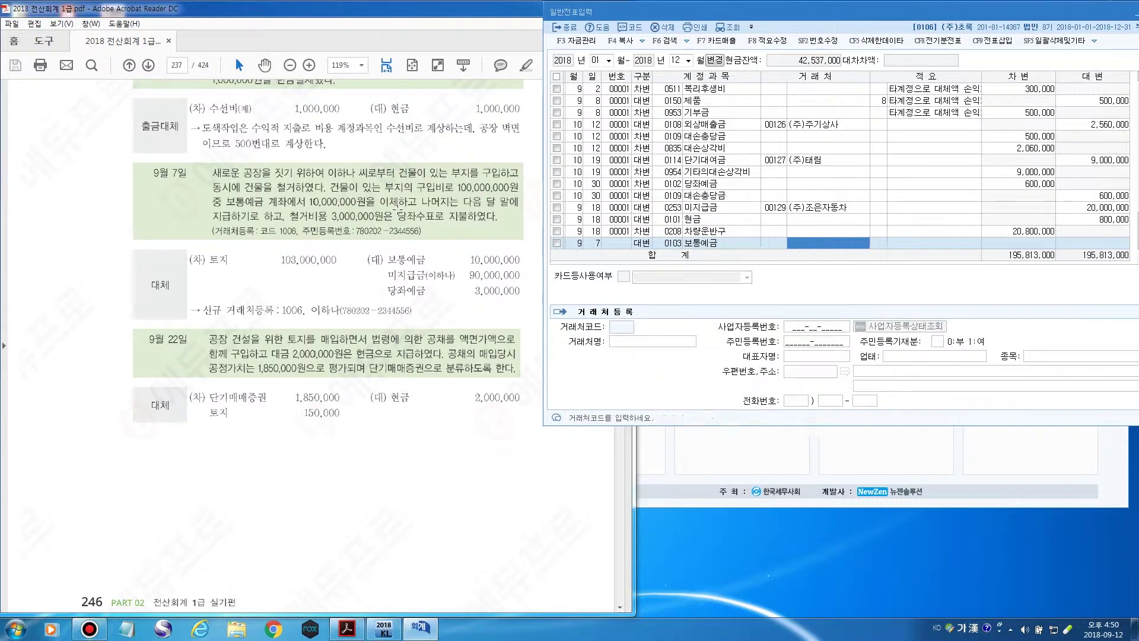
key("Return")
type("10,000,000")
key("Return")
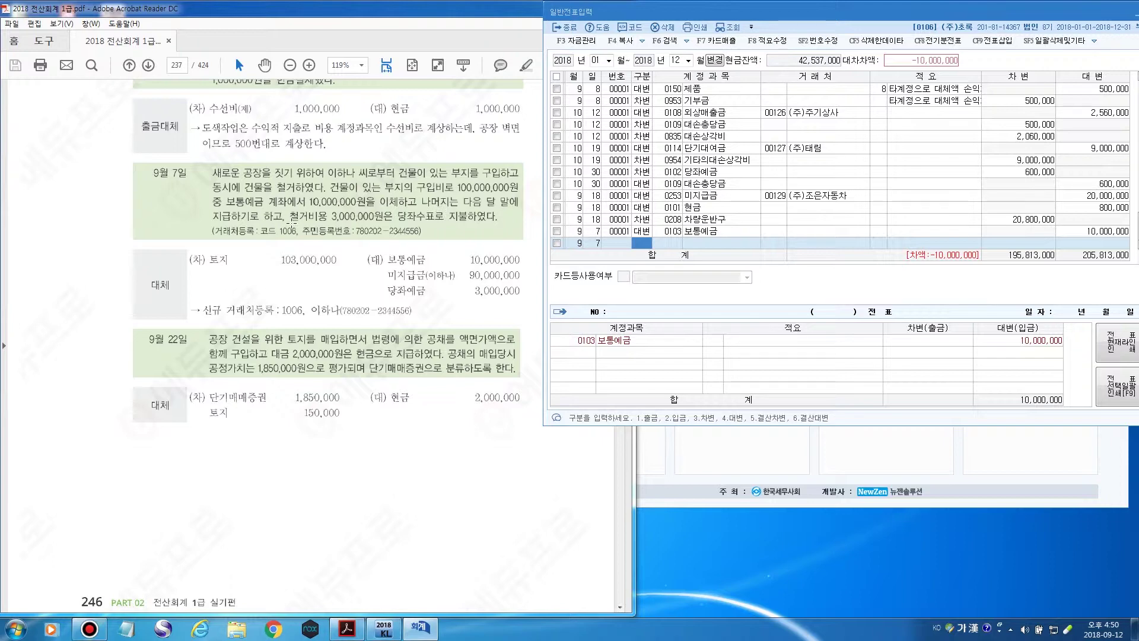
Start a 9/7 미지급금 credit line with a new vendor (code 00000) named for the individual.
type("4미지급")
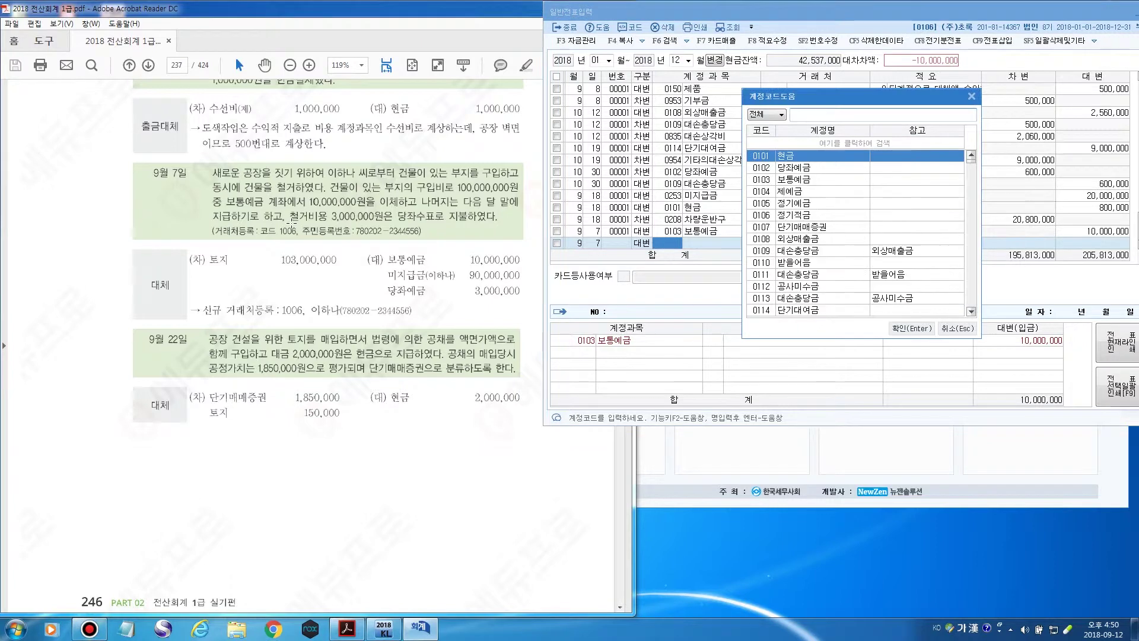
key("Return")
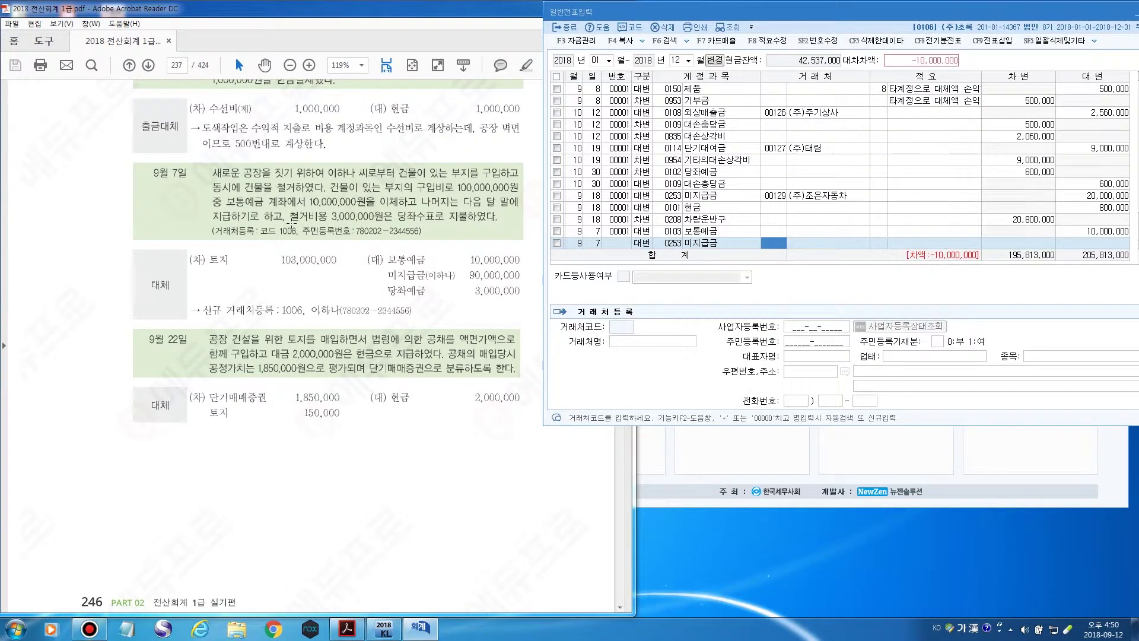
key("F2")
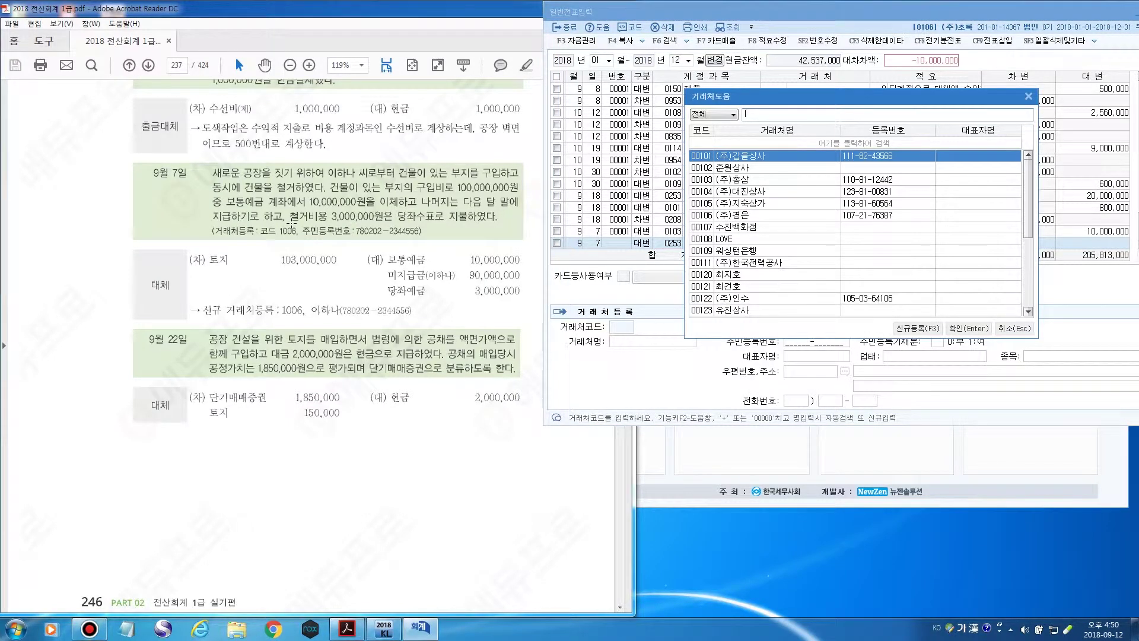
left_click(1028, 96)
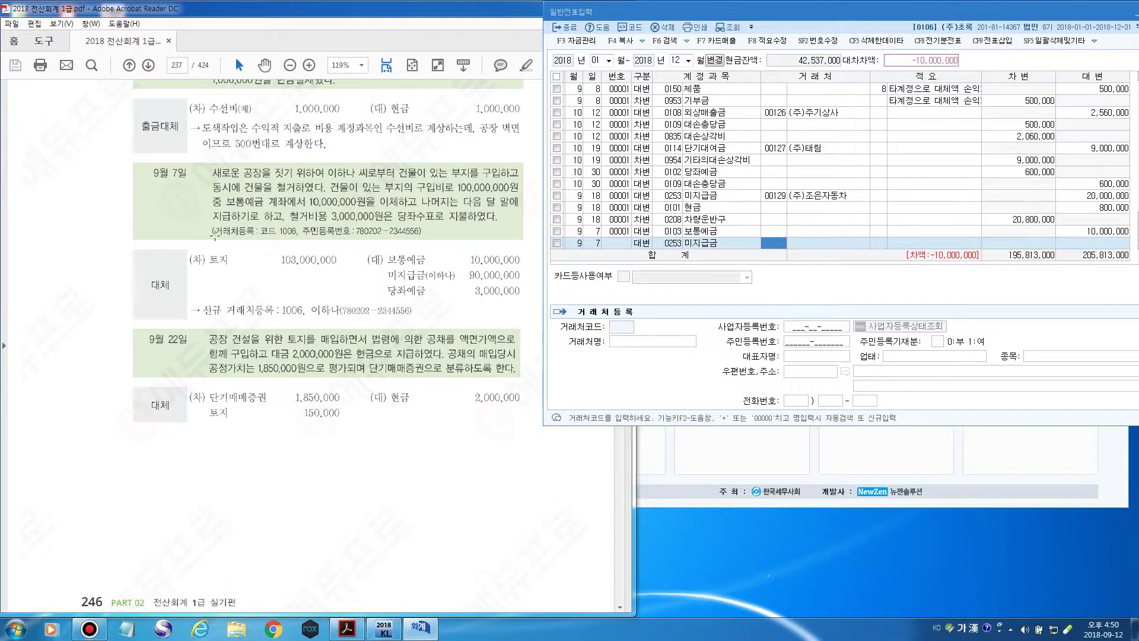
left_click(777, 247)
left_click(774, 245)
type("00000")
key("Return")
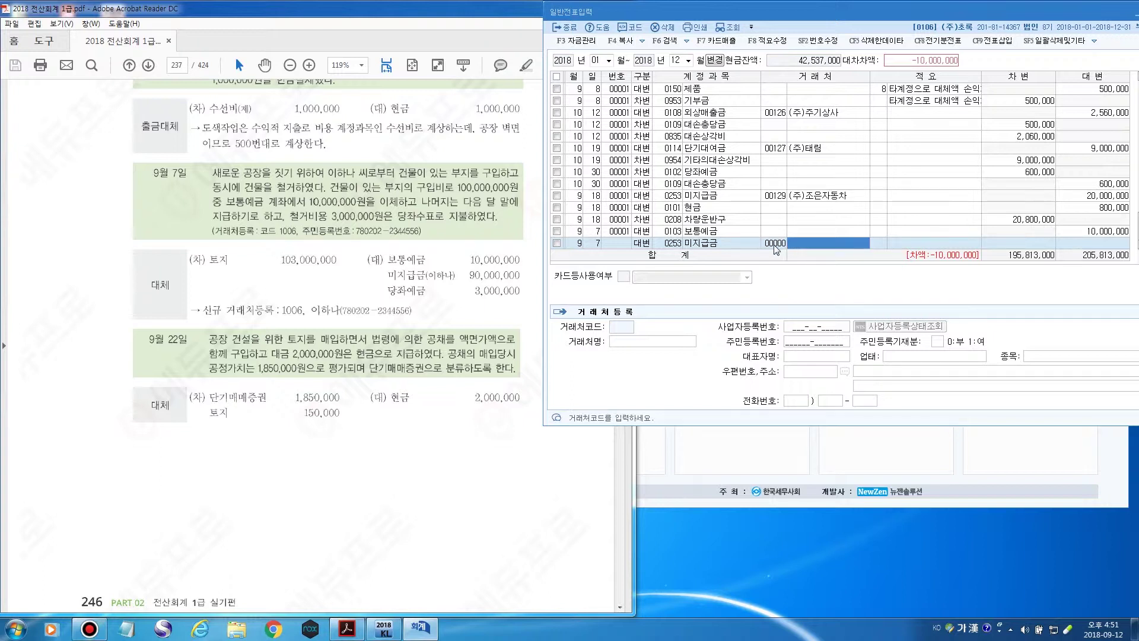
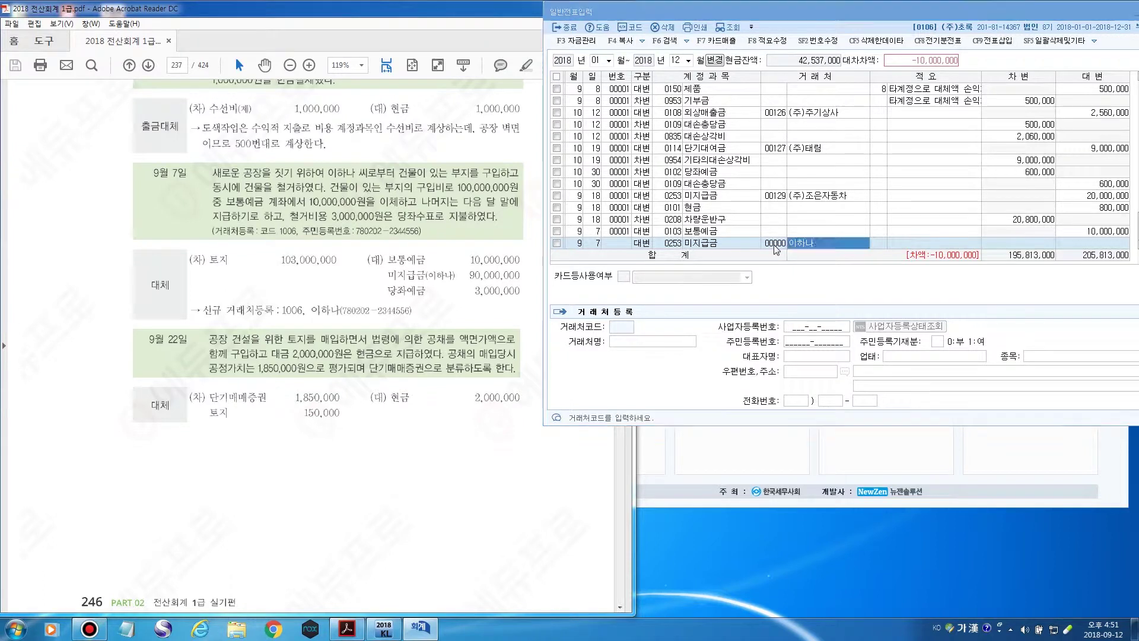
key("Return")
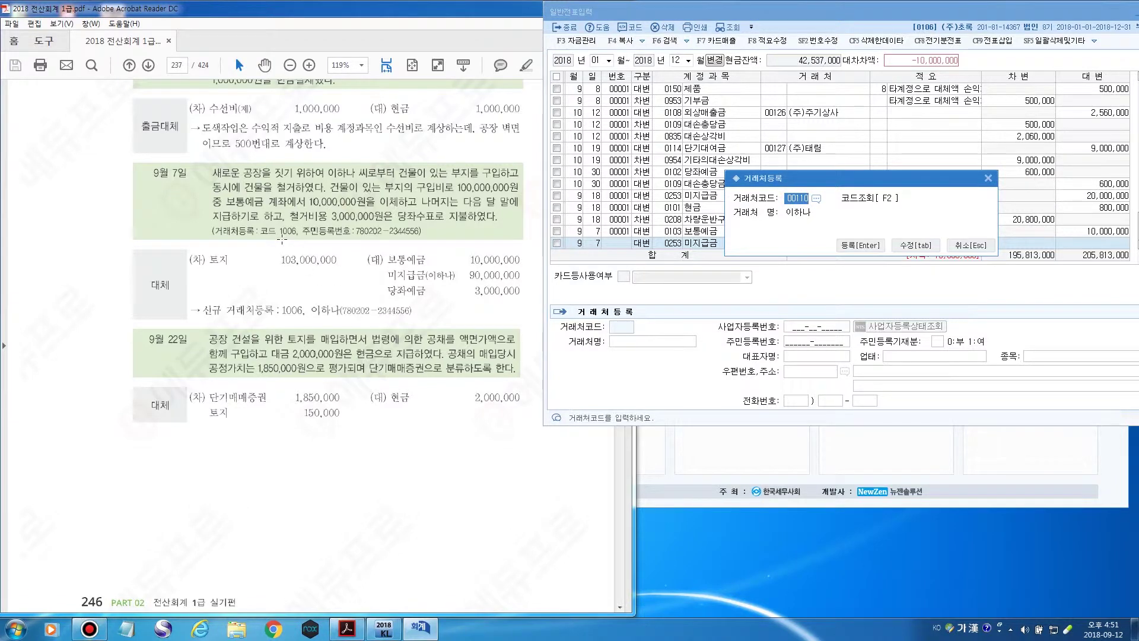
Register the new vendor under code 1006 and record the vendor's resident registration number.
type("1006")
left_click(846, 247)
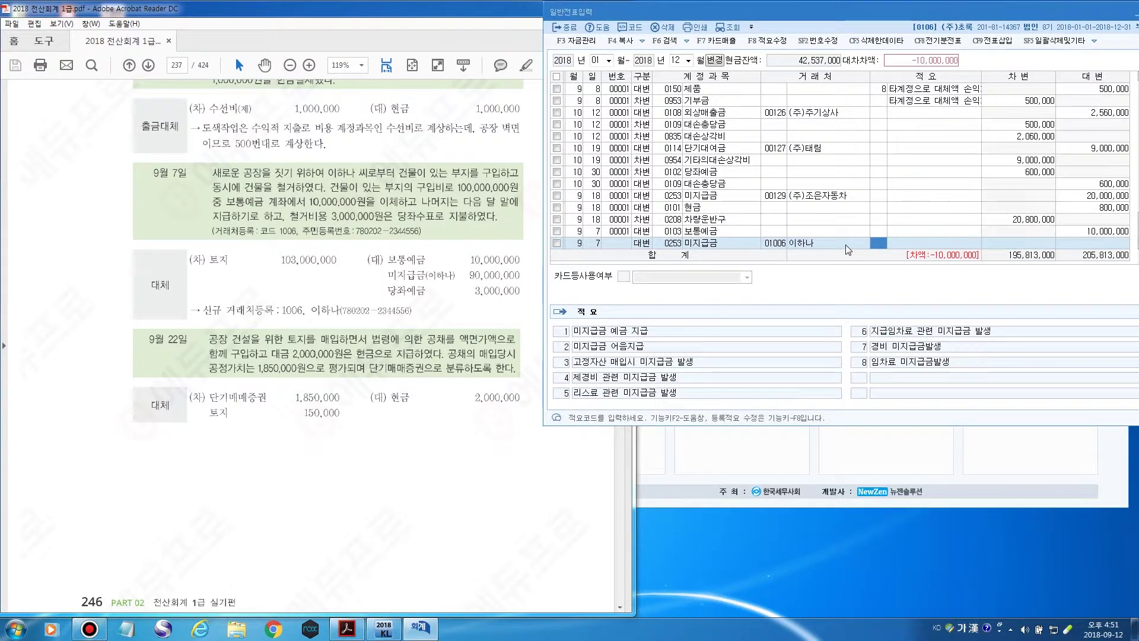
left_click(776, 243)
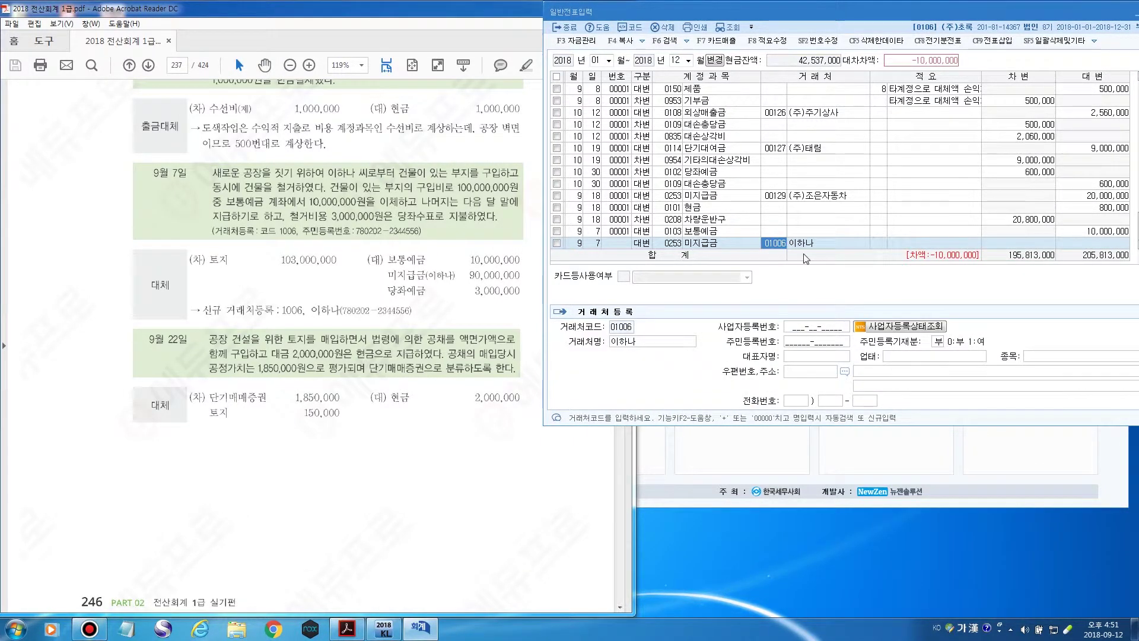
left_click(775, 245)
left_click(807, 342)
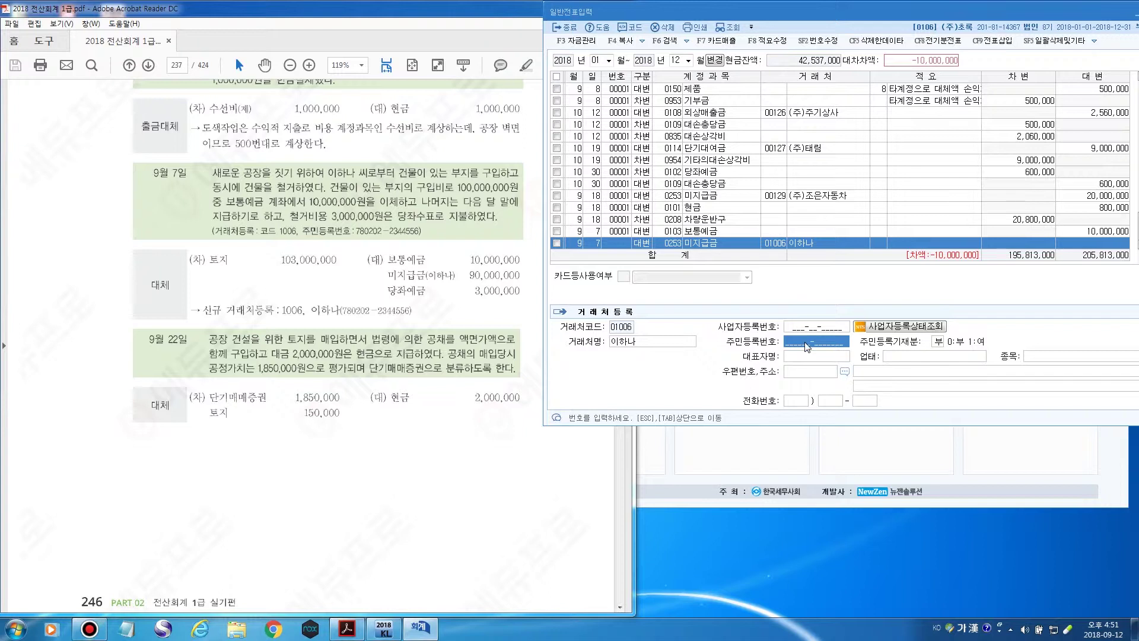
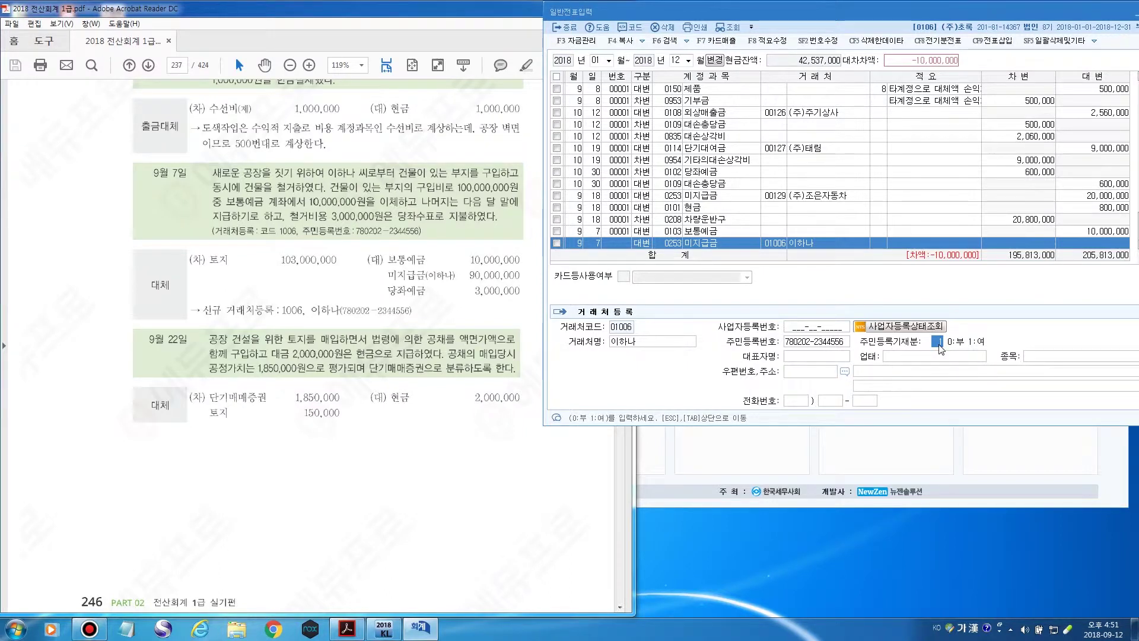
key("Return")
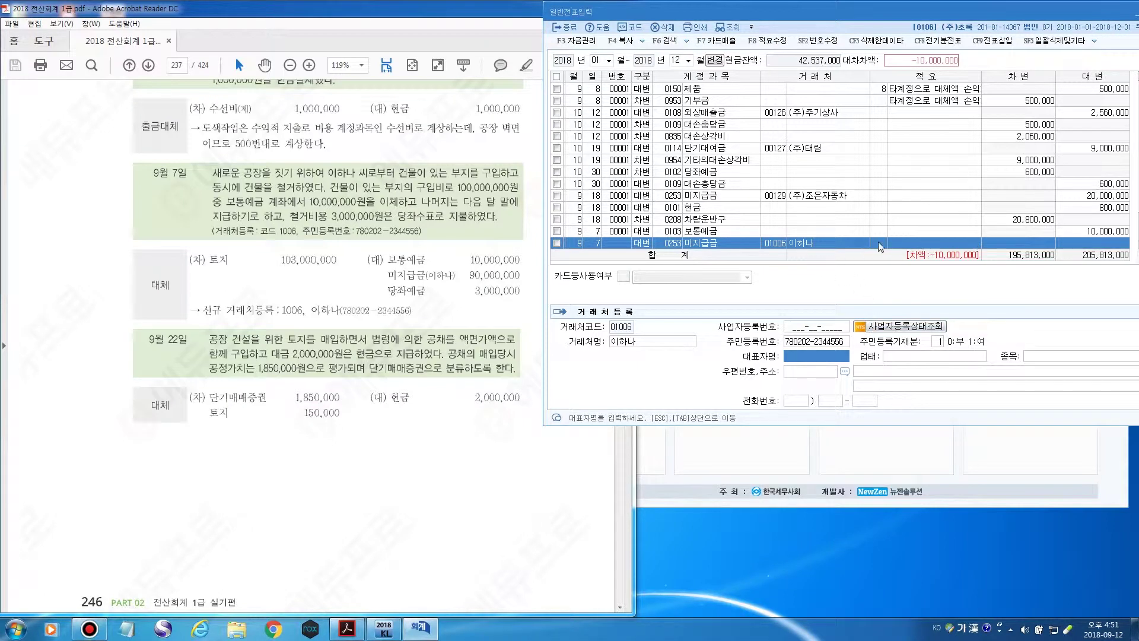
key("Escape")
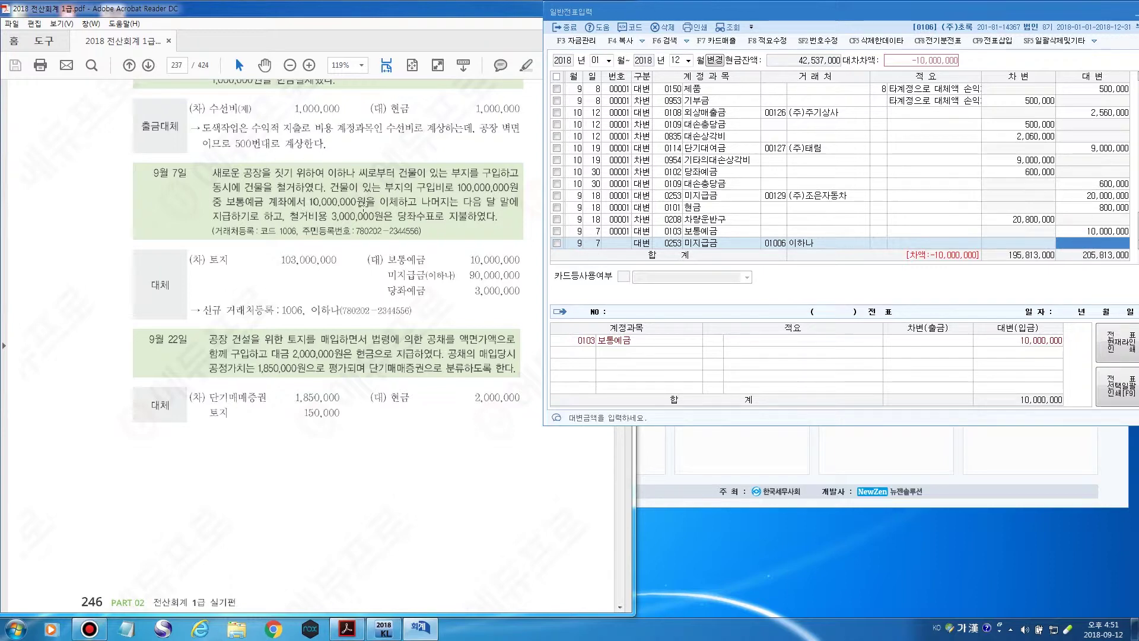
Credit 90,000,000 to 미지급금 and add a 9/7 credit of 3,000,000 to 당좌예금.
type("90,000,000")
key("Return")
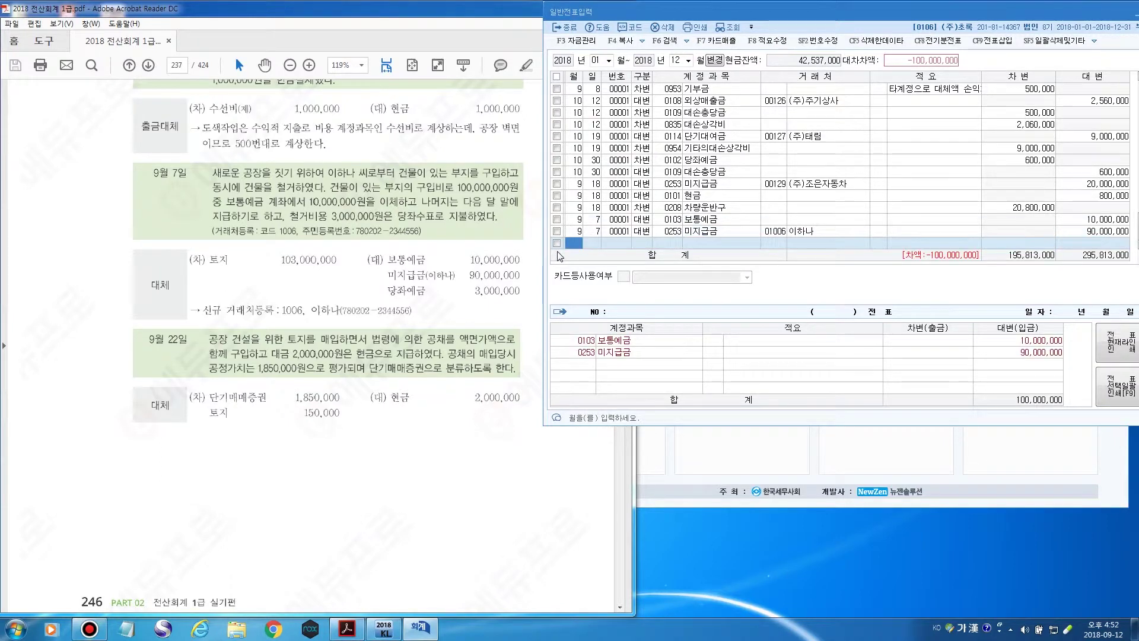
type("7")
key("Return")
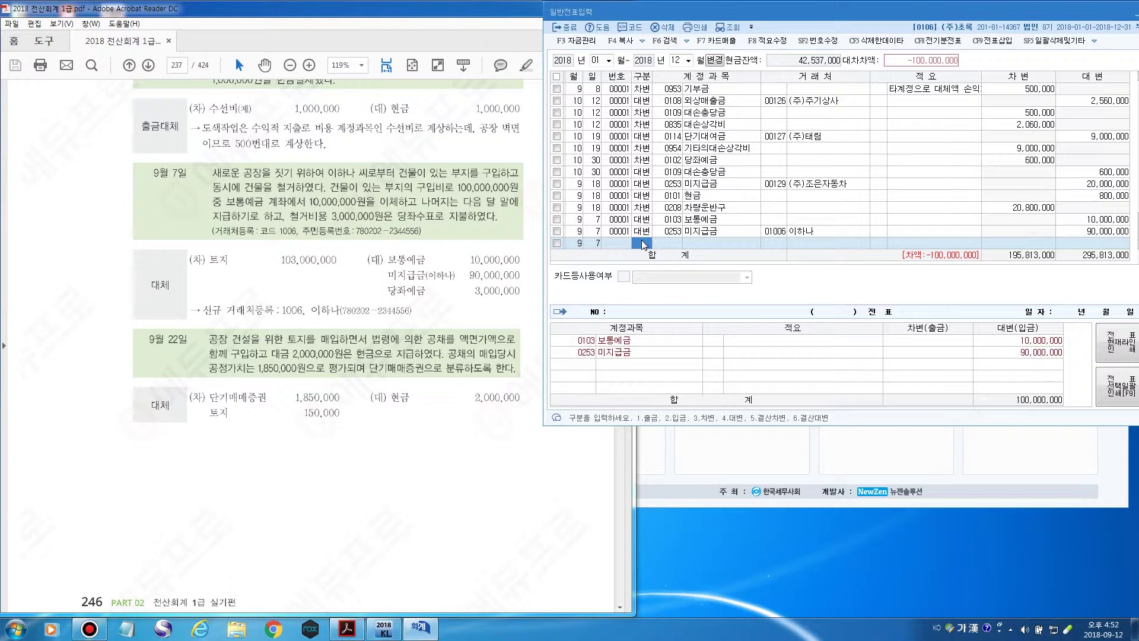
type("4ㄷㅏㅇ")
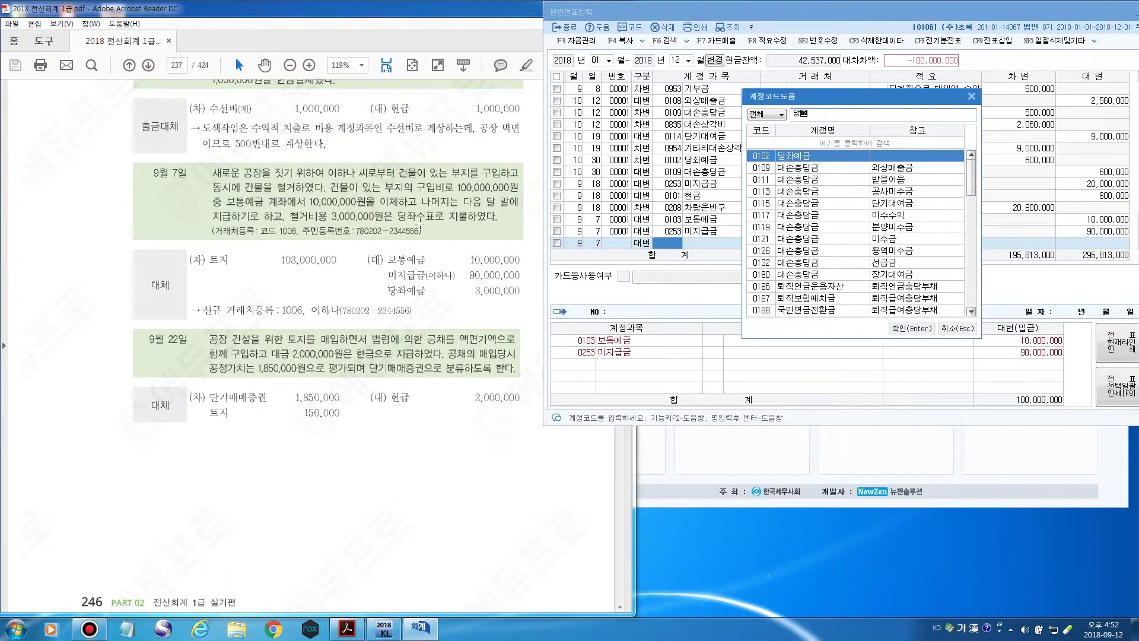
key("Return")
key("Return")
key("Return")
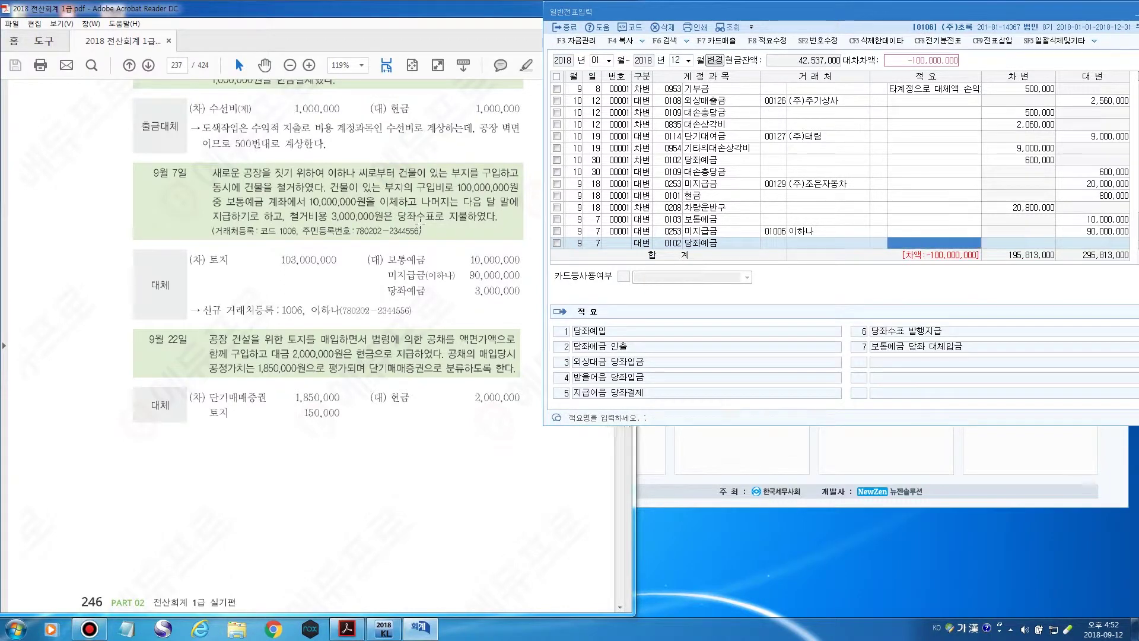
type("3000000")
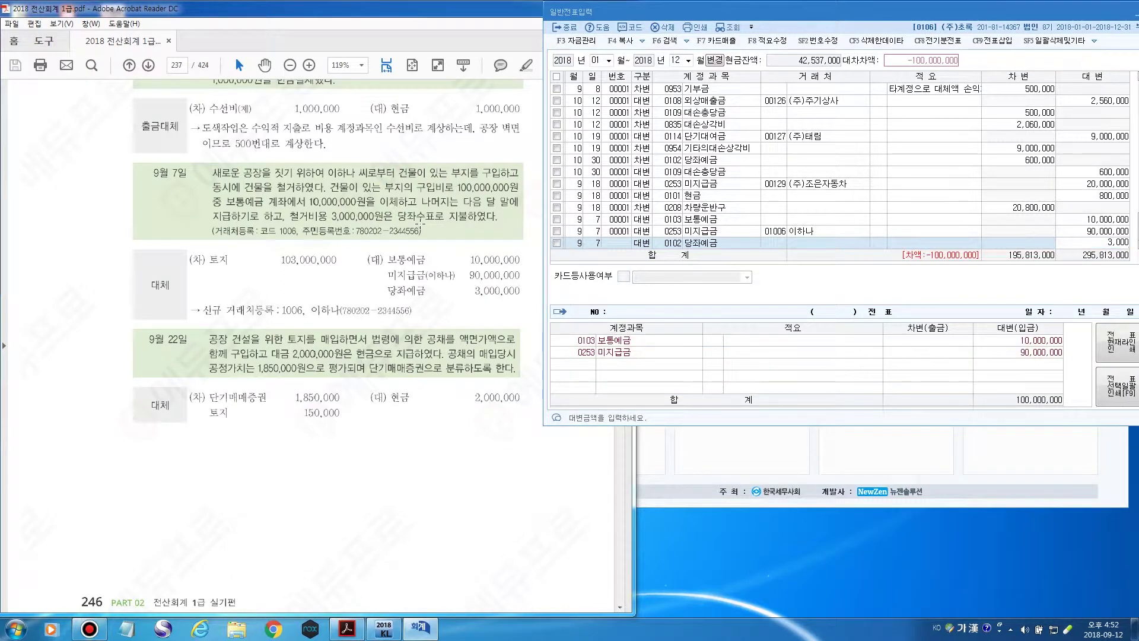
key("Return")
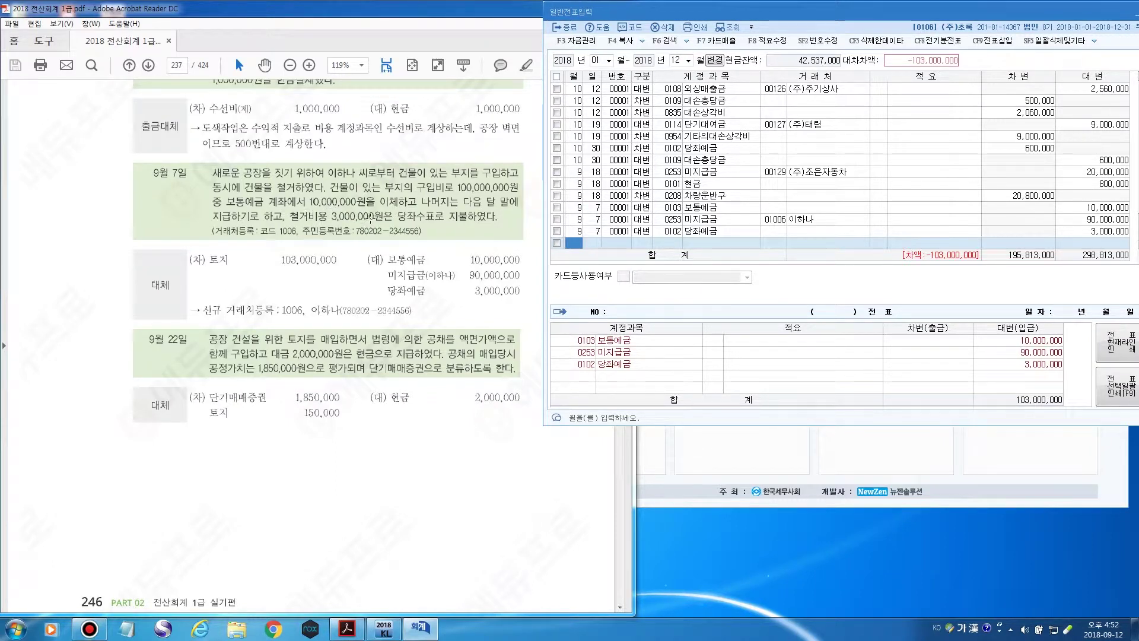
Add a 9/7 debit of 103,000,000 to 토지 (0201) to balance the voucher.
left_click(579, 245)
type("9")
key("Return")
type("7")
key("Return")
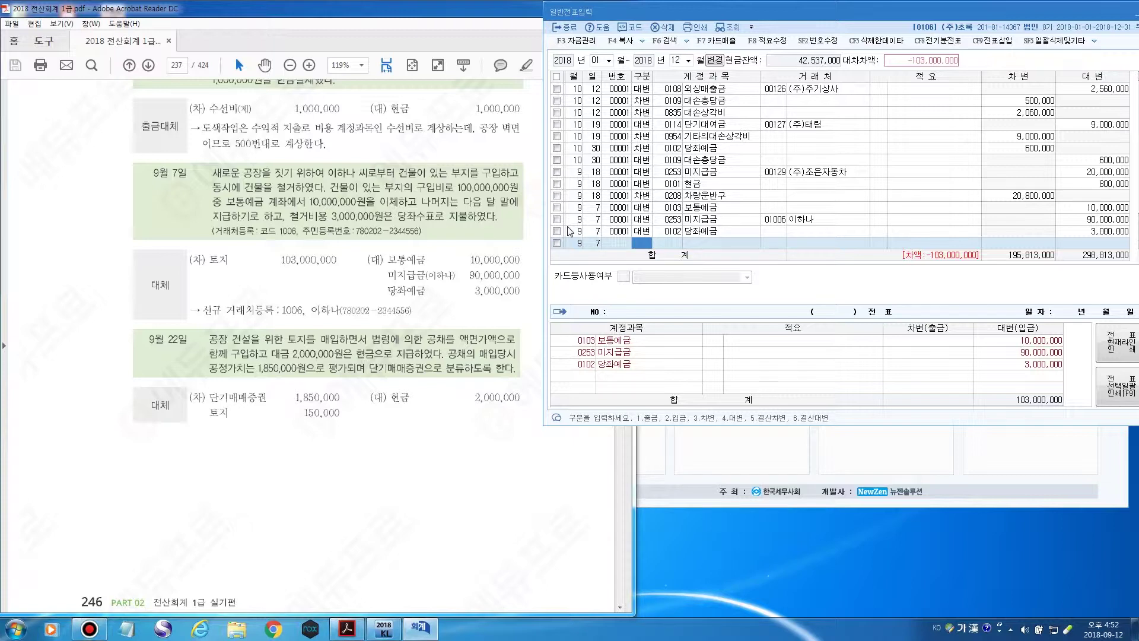
type("3")
key("Return")
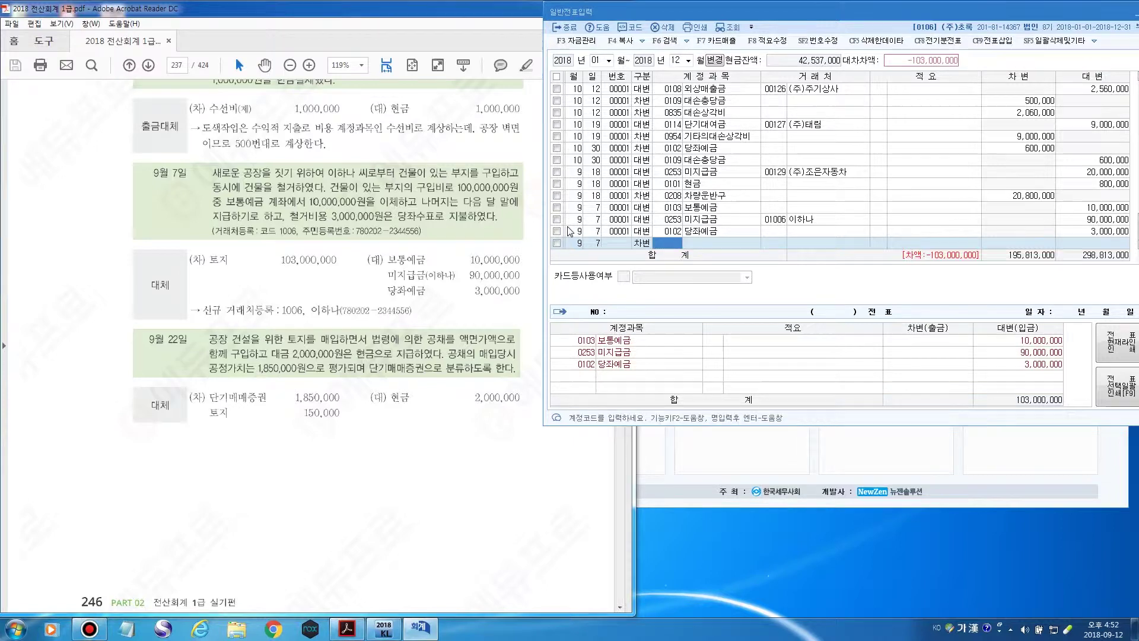
key("F2")
type("토지")
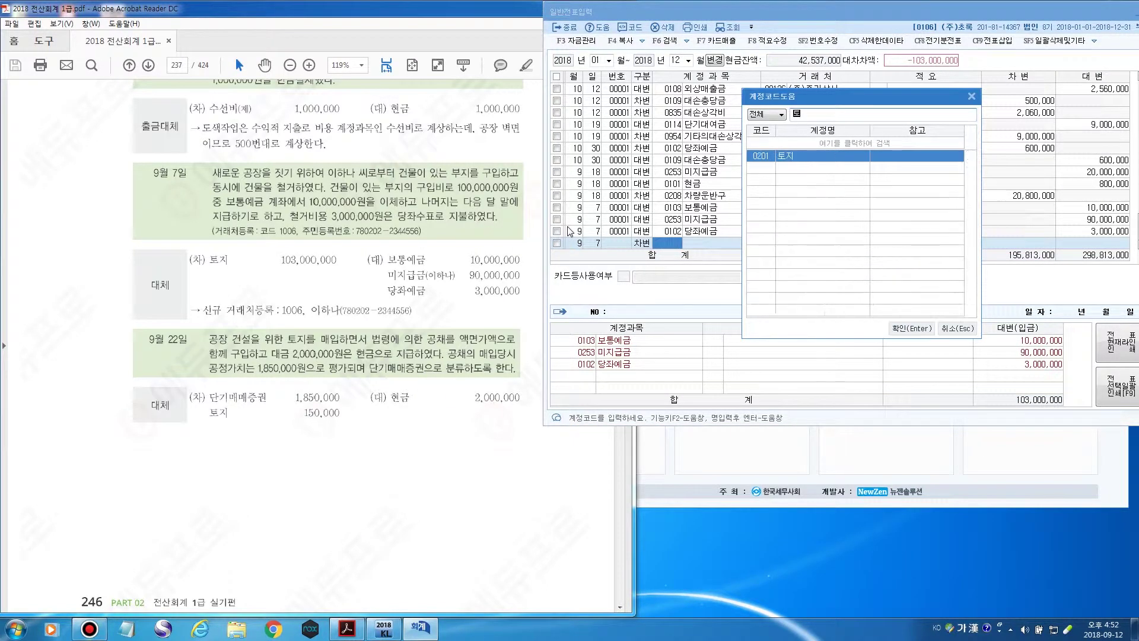
key("Return")
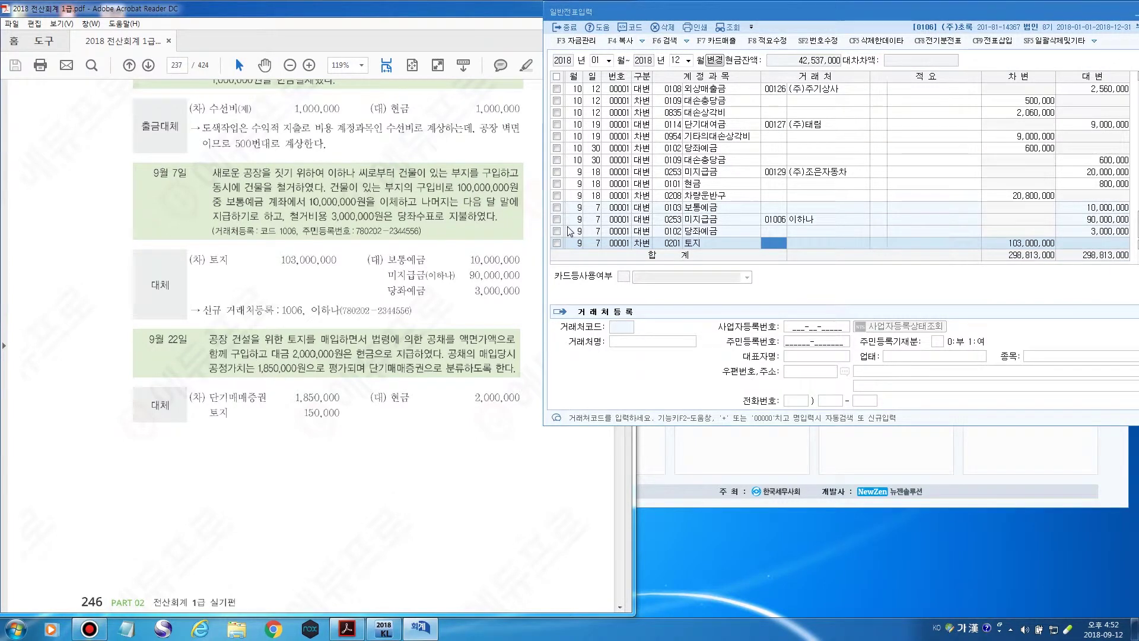
key("Return")
key("Return")
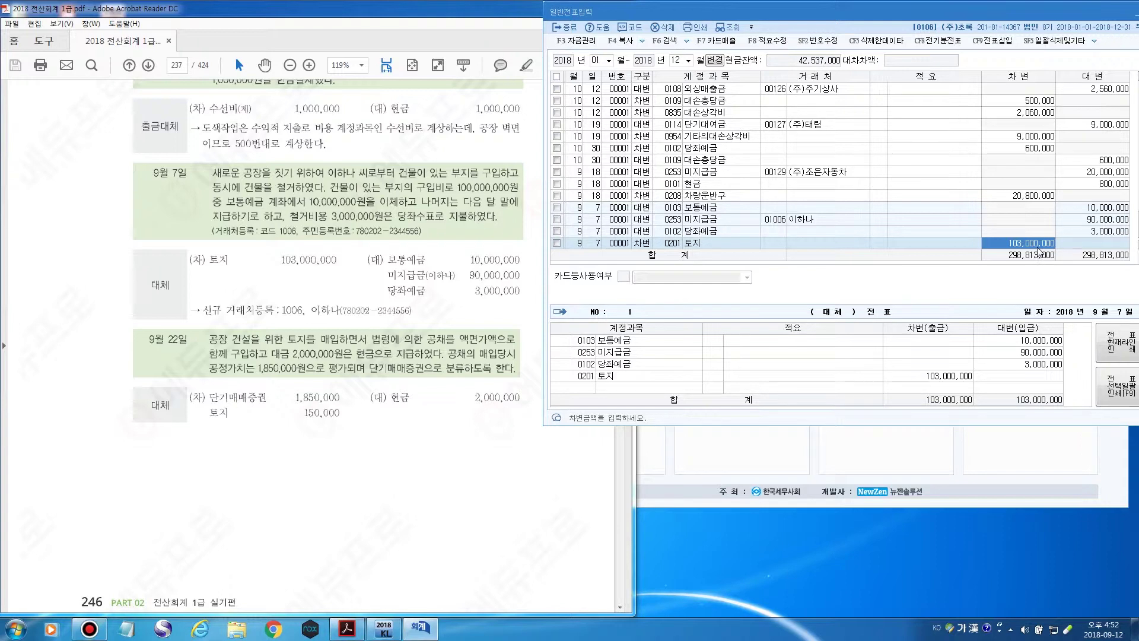
key("Return")
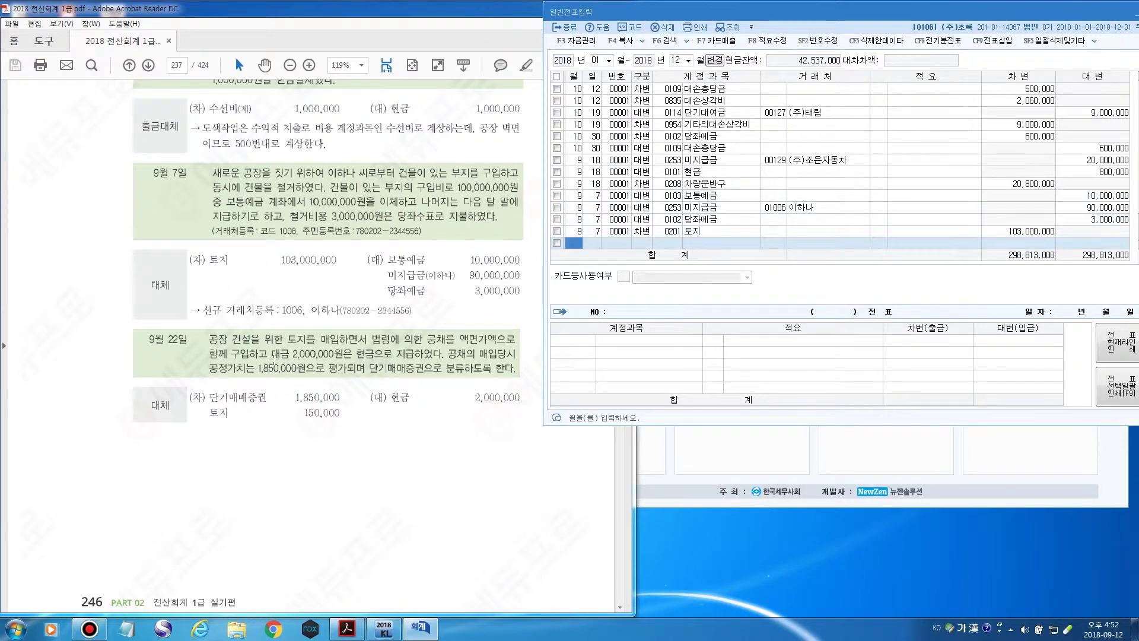
Scroll the textbook to the 9월 22일 land purchase and 8월 13일 truck disposal problems.
left_click(290, 18)
scroll(252, 236, "down", 5)
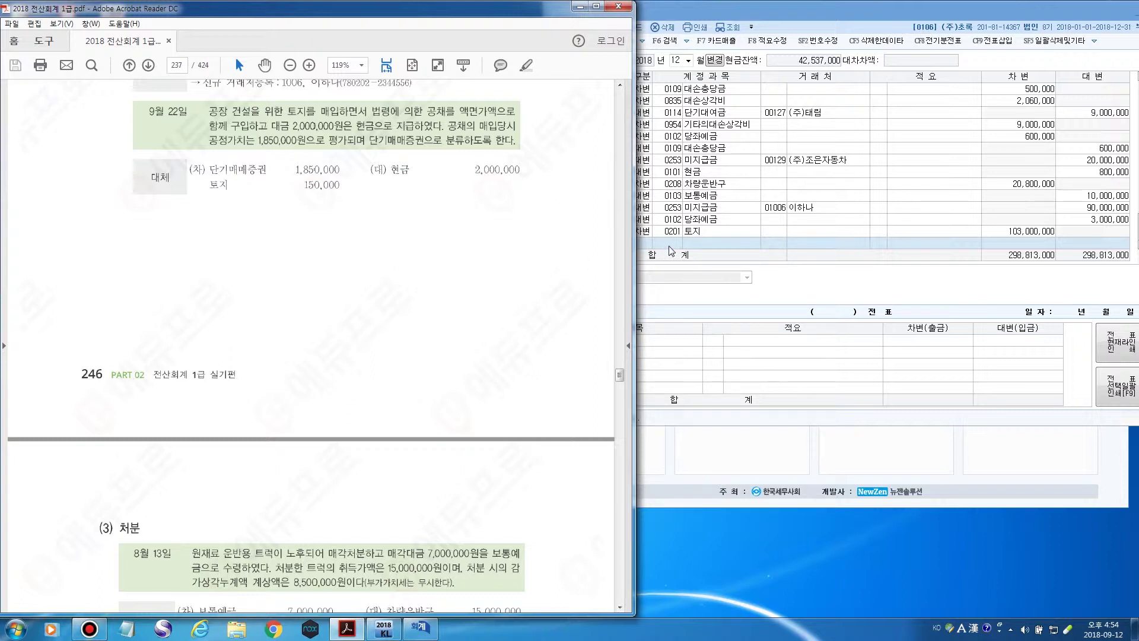
Add a 9/22 journal line crediting 현금 for 2,000,000.
left_click(670, 247)
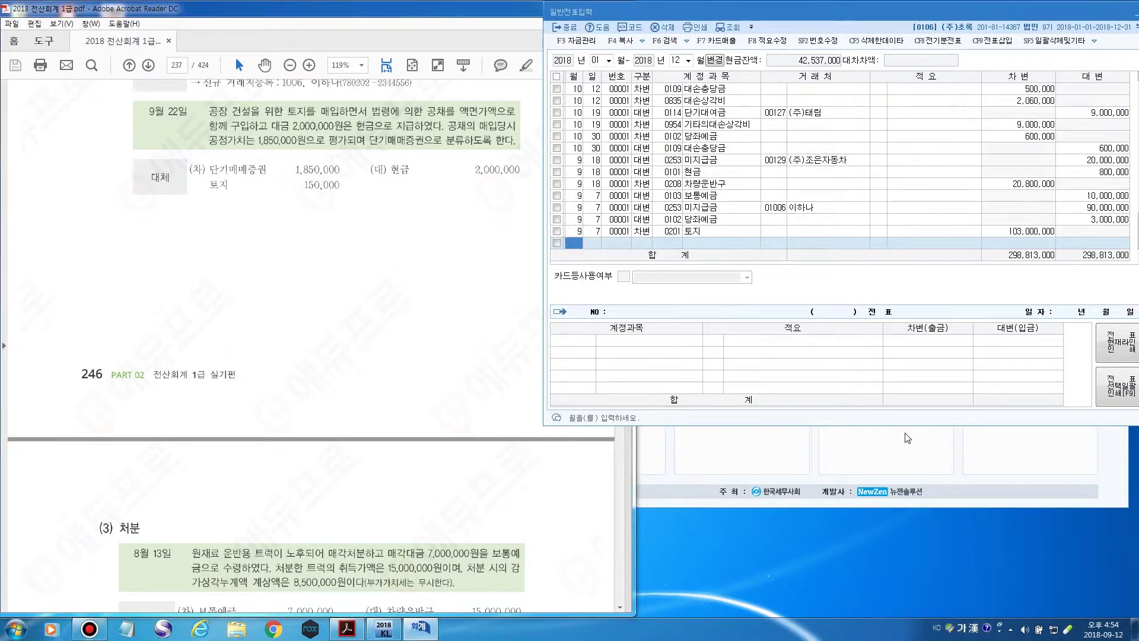
type("9")
key("Return")
type("22")
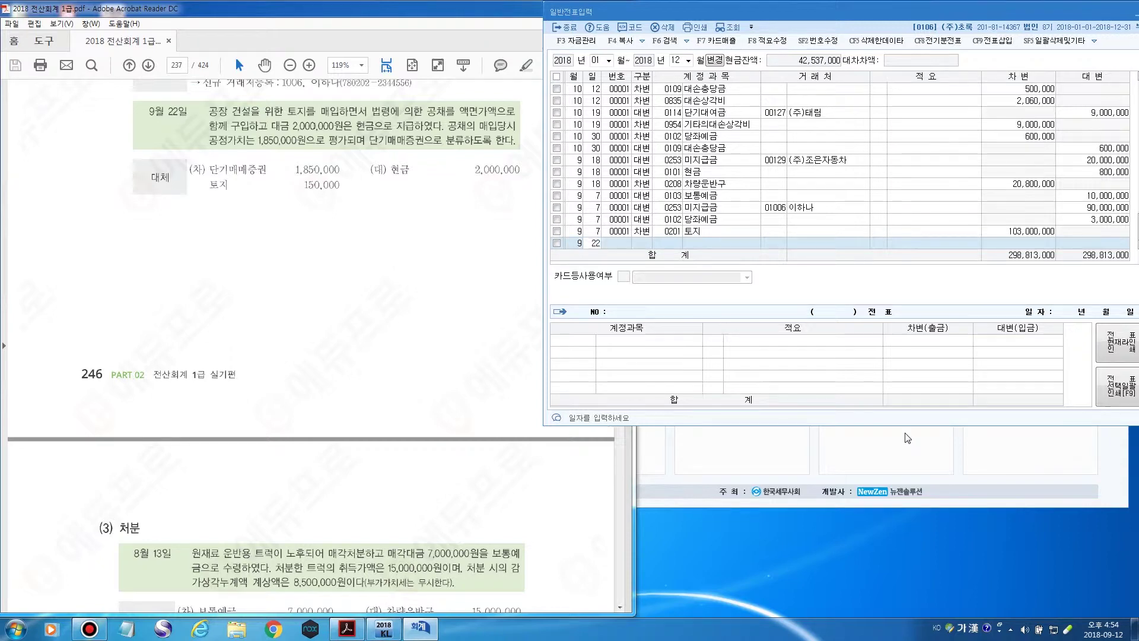
key("Return")
type("4")
key("Return")
key("F2")
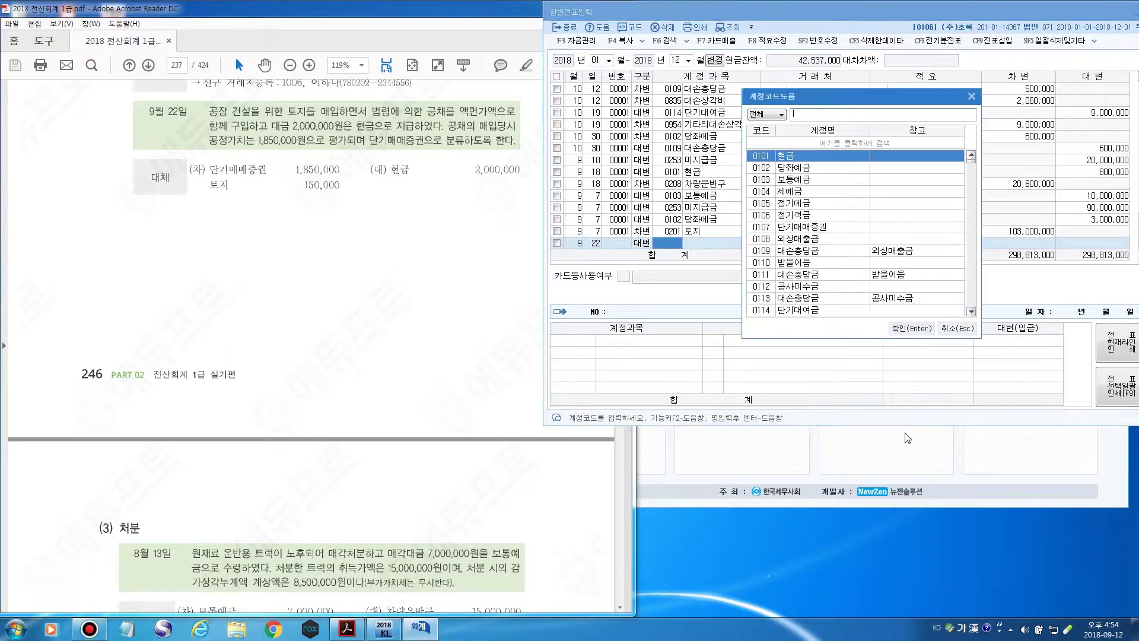
type("현금")
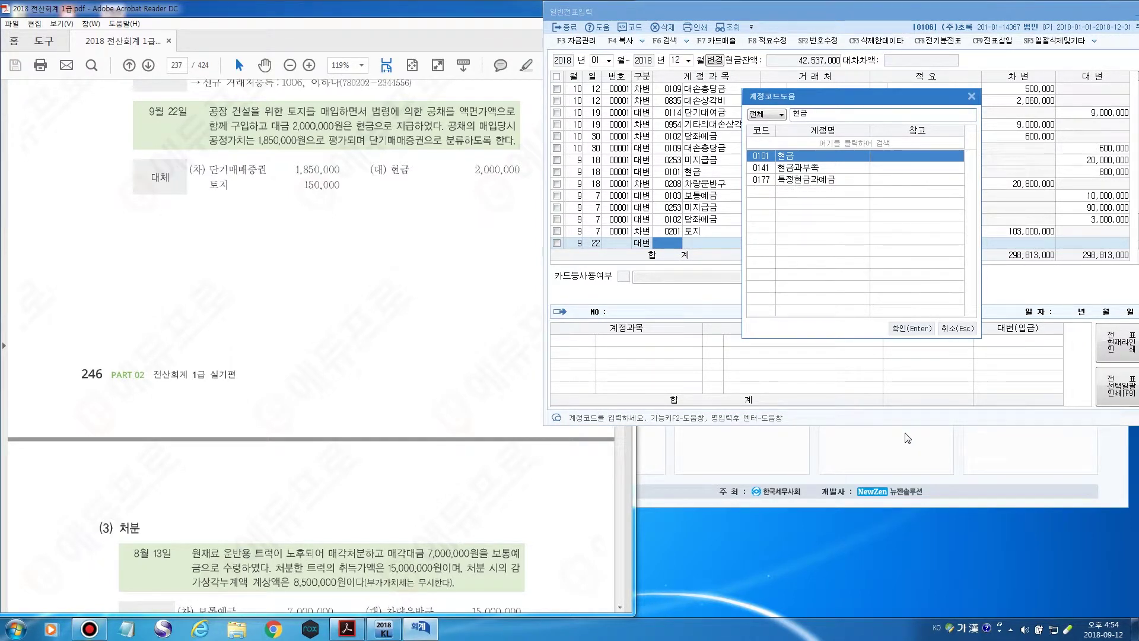
key("Return")
key("Return")
key("Return")
key("Return")
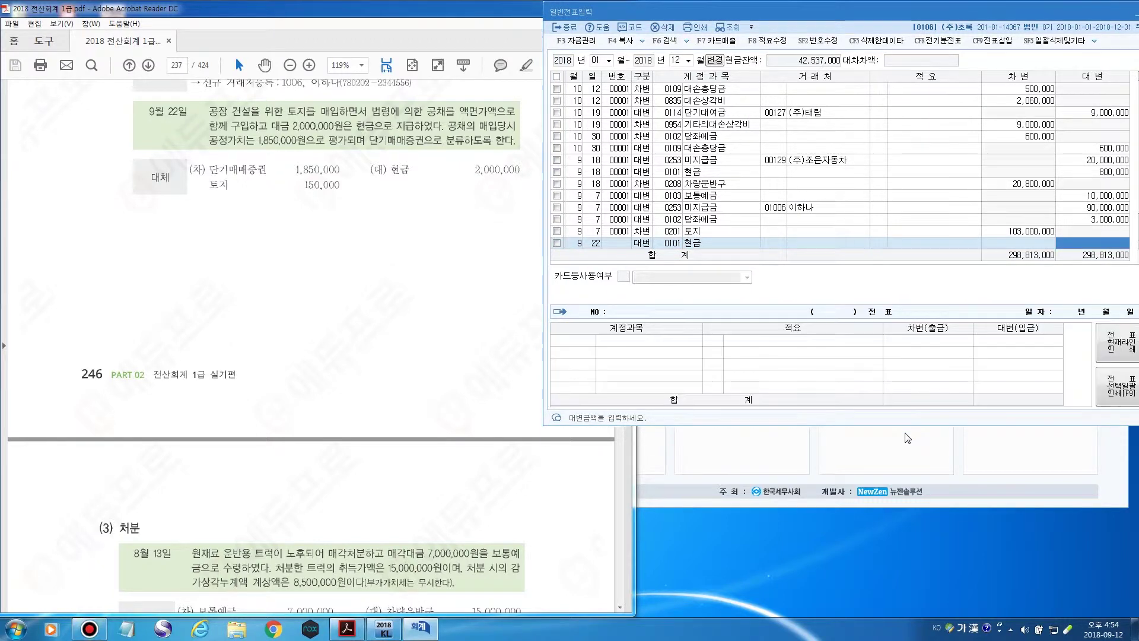
type("2000000")
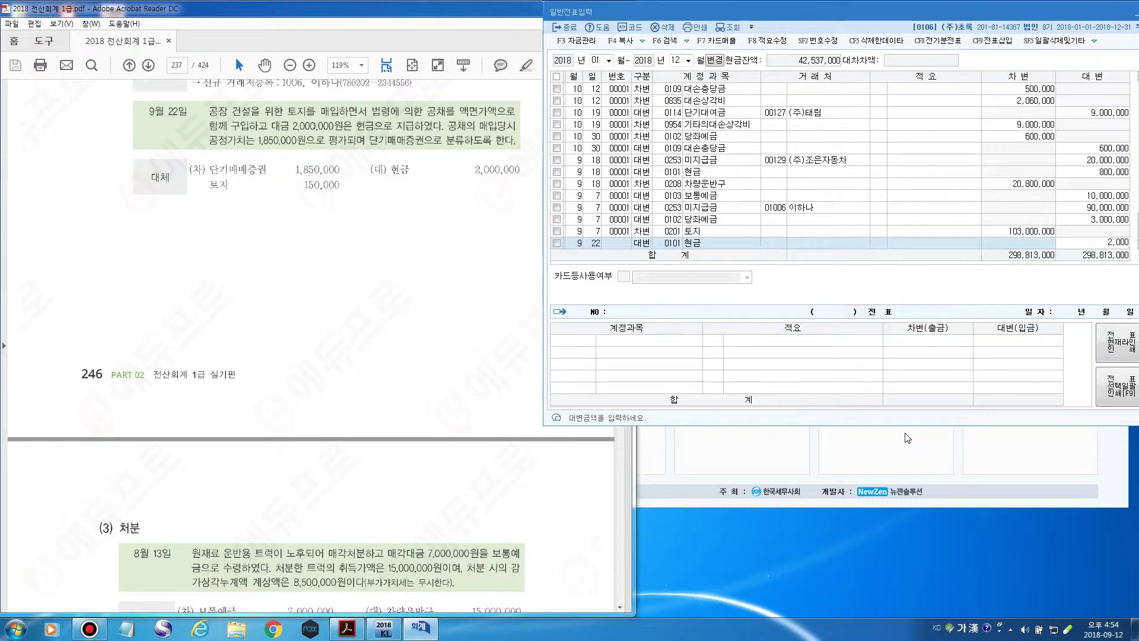
key("Return")
Add a 9/22 debit line to 단기매매증권 for 1,850,000.
key("3")
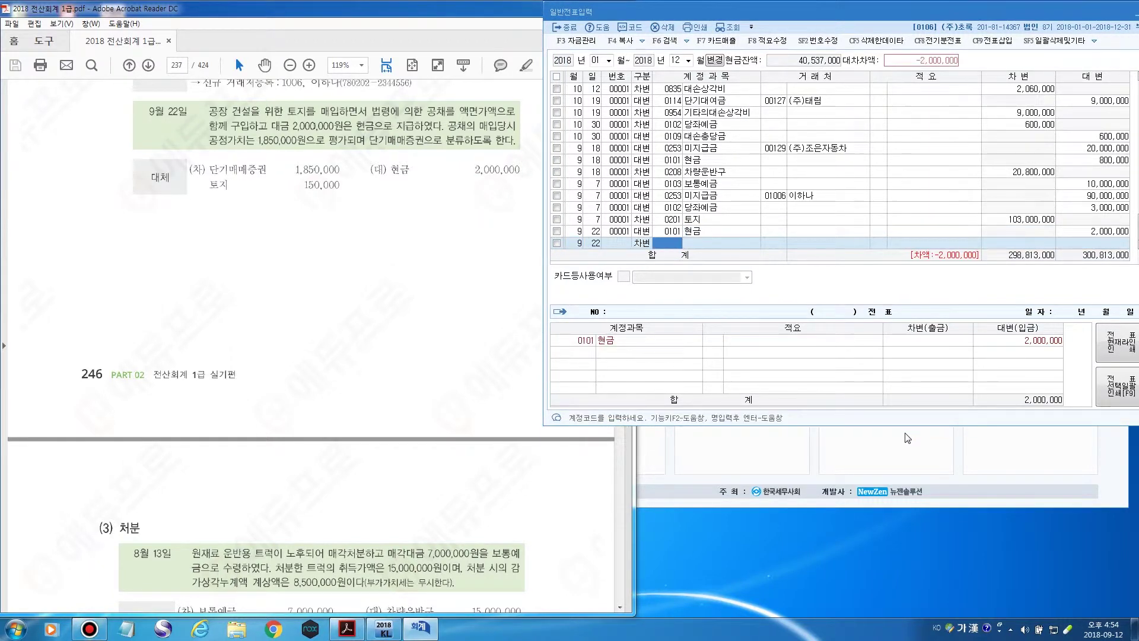
key("F2")
type("단기")
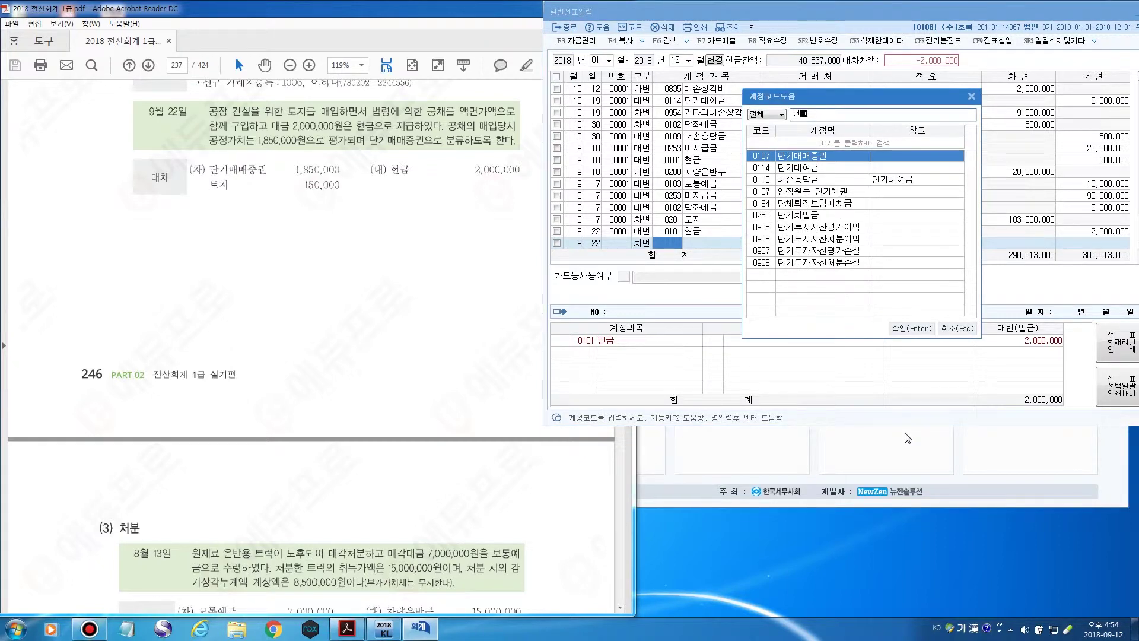
key("Return")
key("Return")
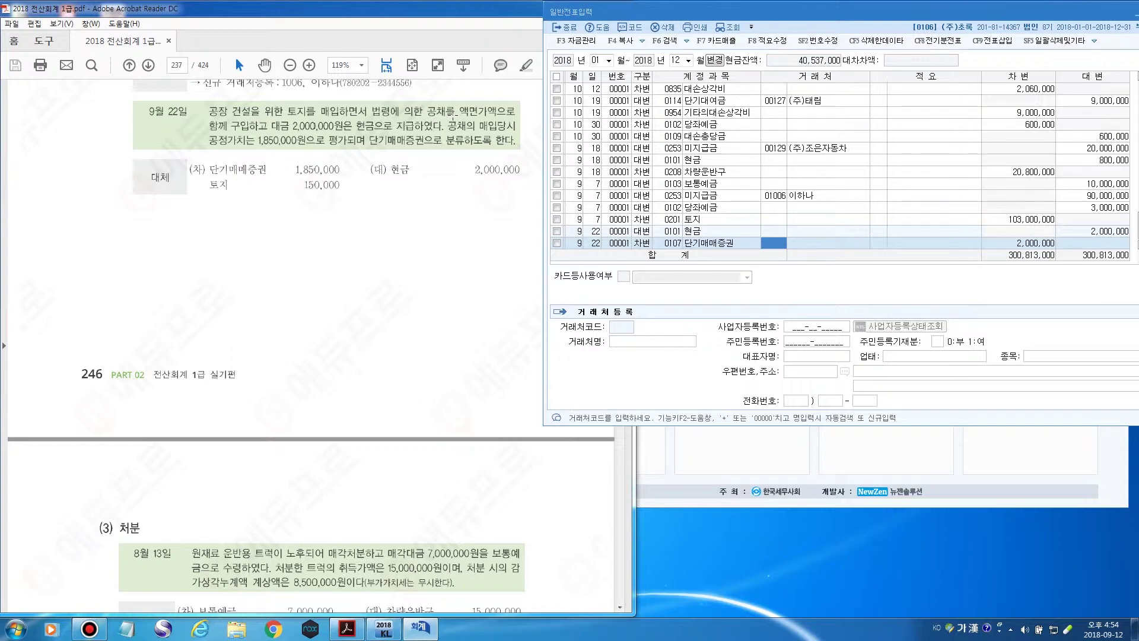
left_click(673, 245)
left_click(765, 244)
key("Return")
key("Return")
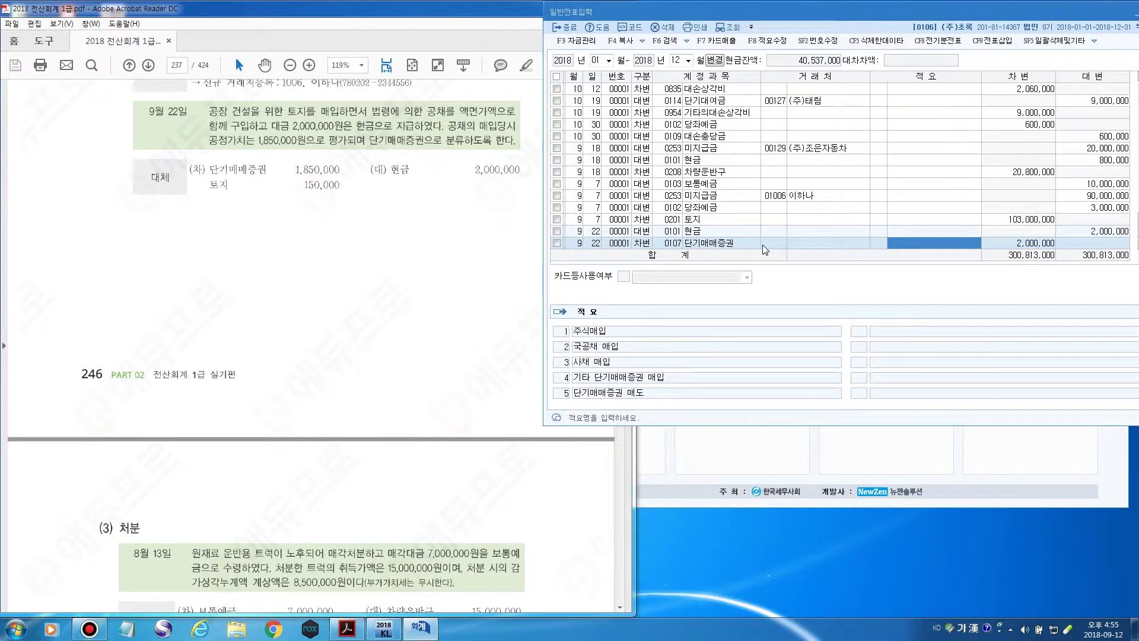
key("Return")
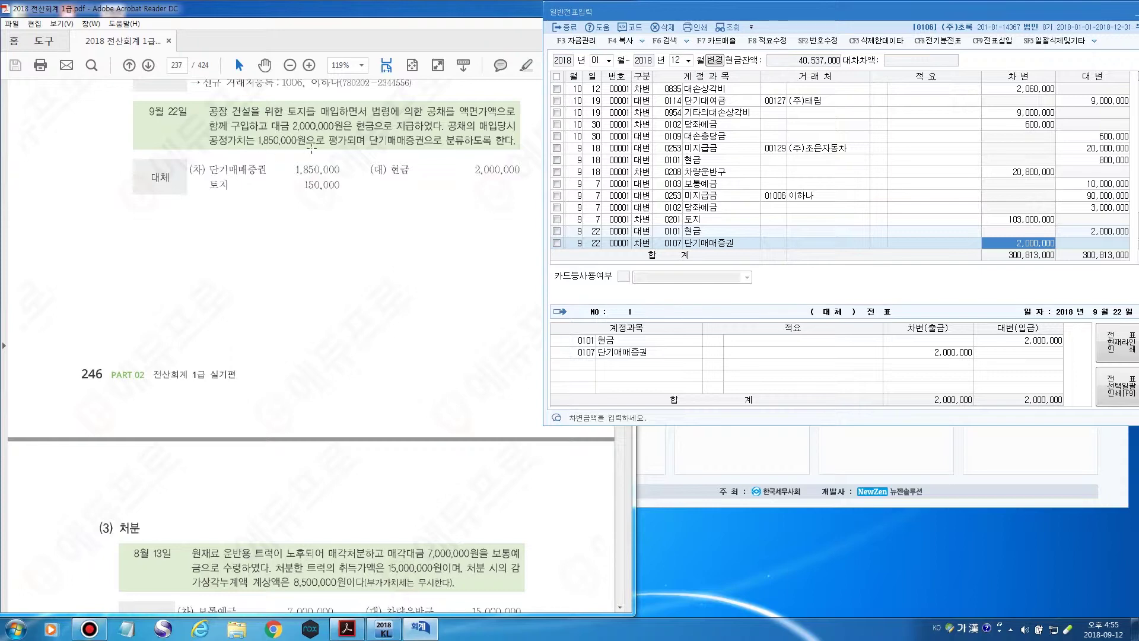
type("1850000")
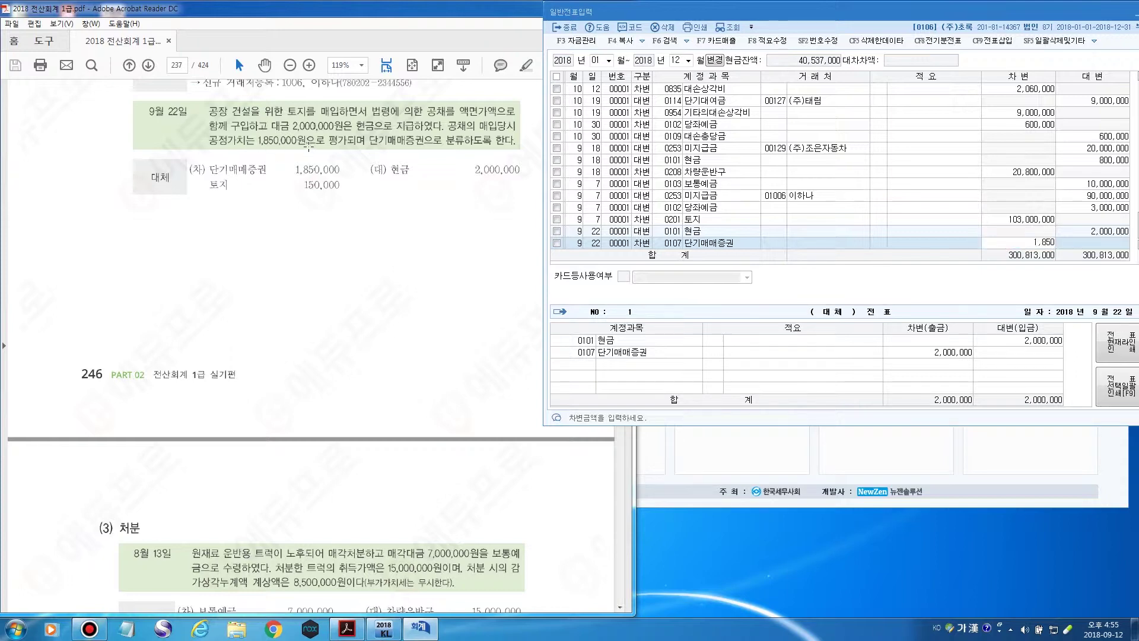
key("Return")
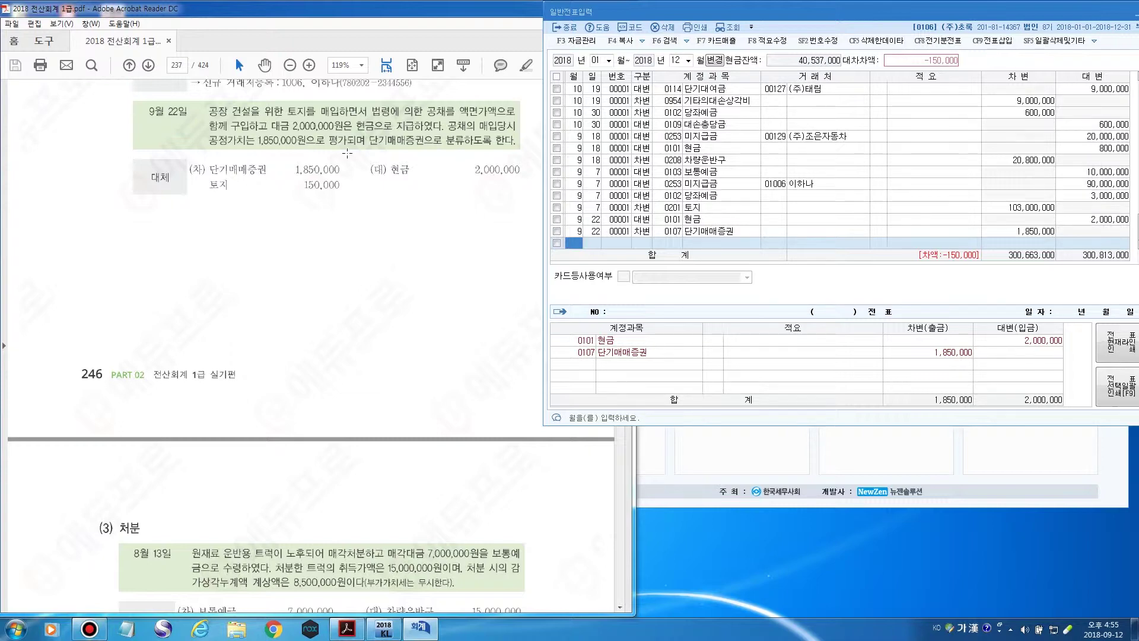
Add a 9/22 debit line to 토지 for 150,000, balancing the entry.
key("Return")
key("Return")
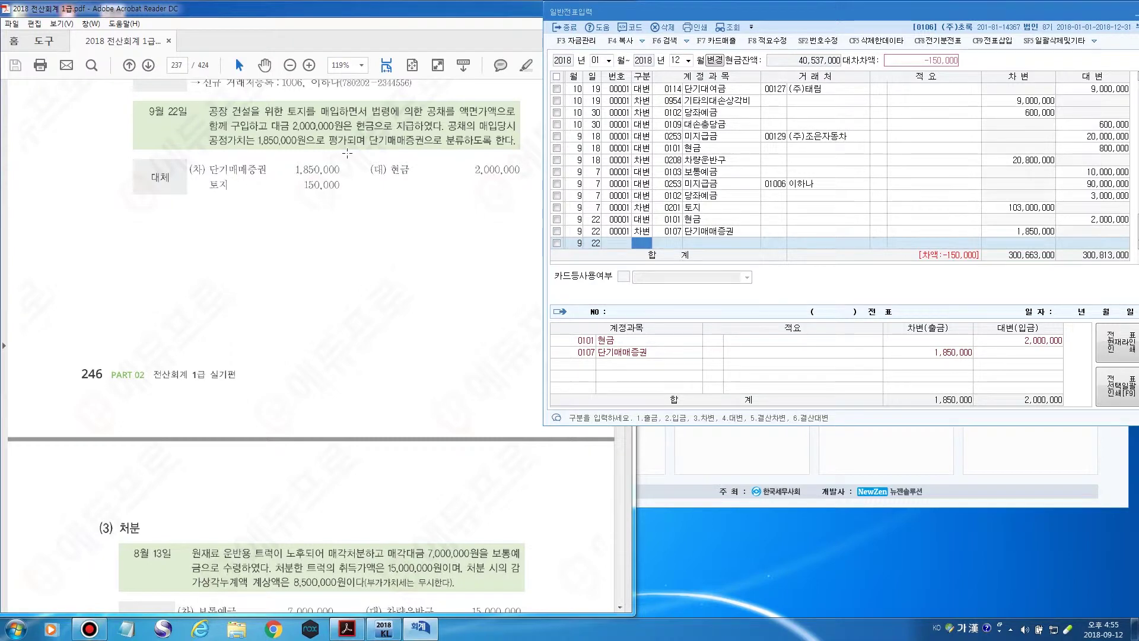
type("3")
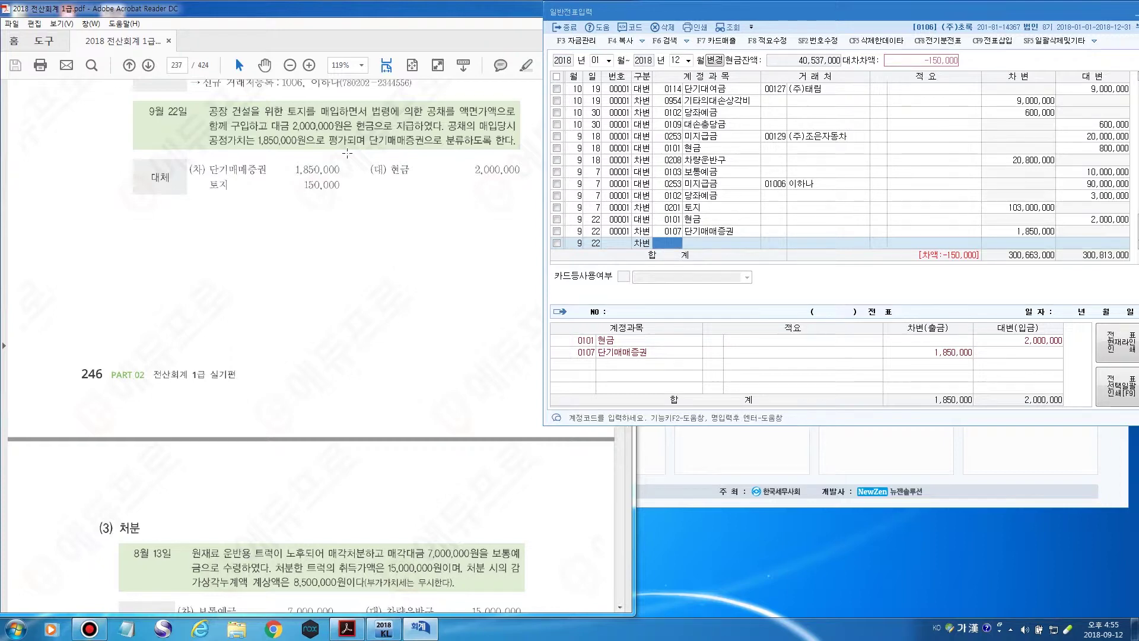
key("F2")
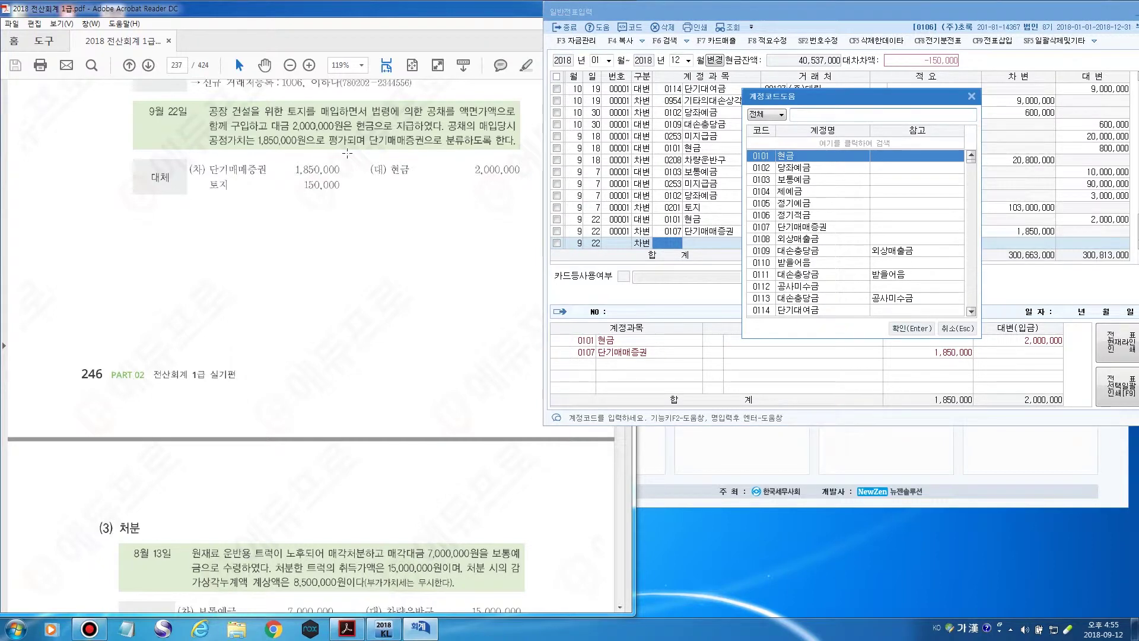
type("토지")
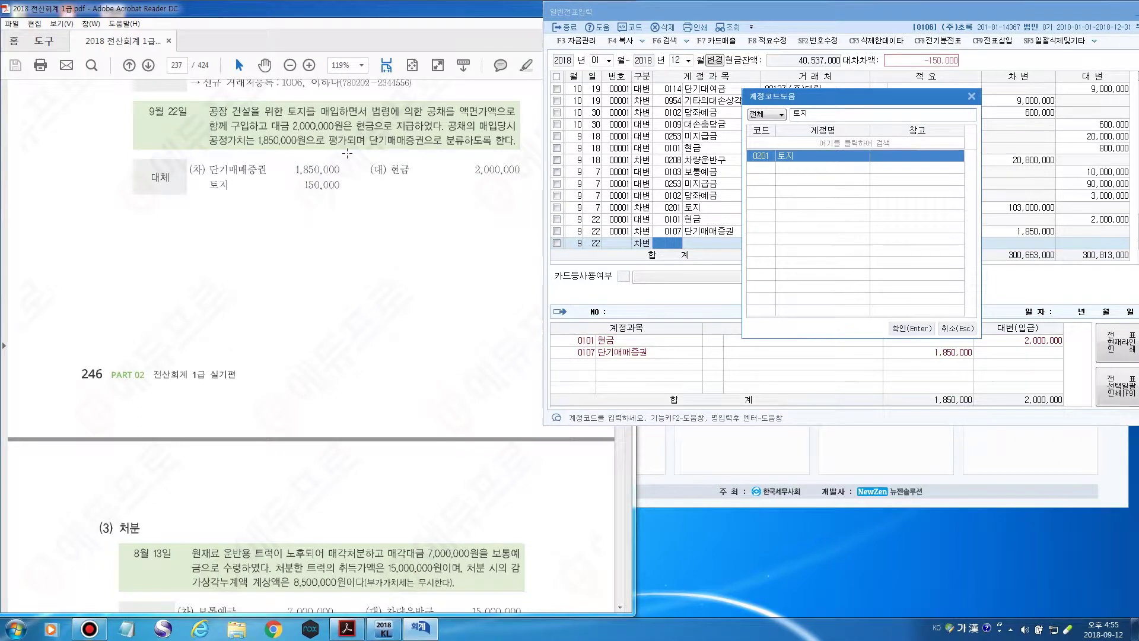
key("Return")
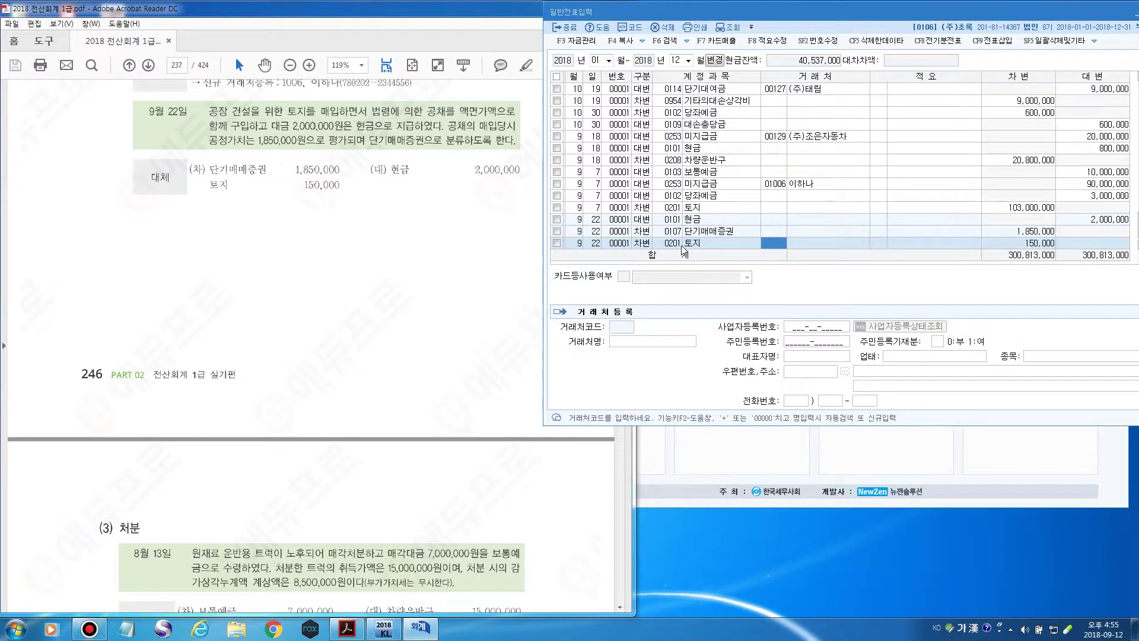
key("Return")
key("Return")
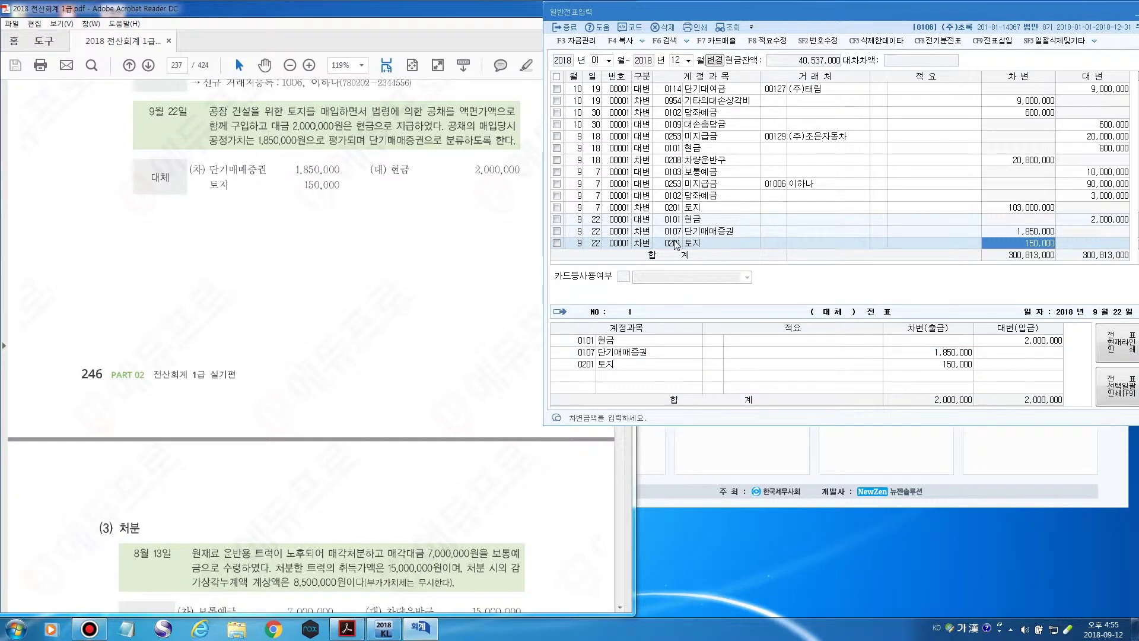
key("Return")
Scroll the textbook PDF to page 238's (3) 처분 section with the 8월 13일 truck example.
left_click(193, 404)
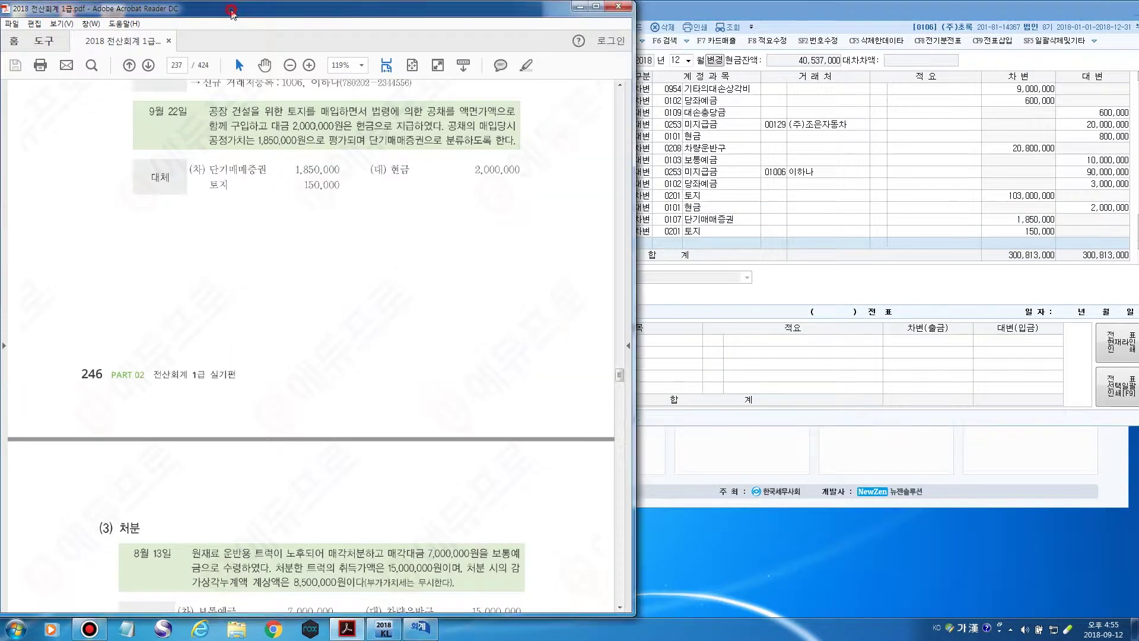
scroll(192, 405, "down", 10)
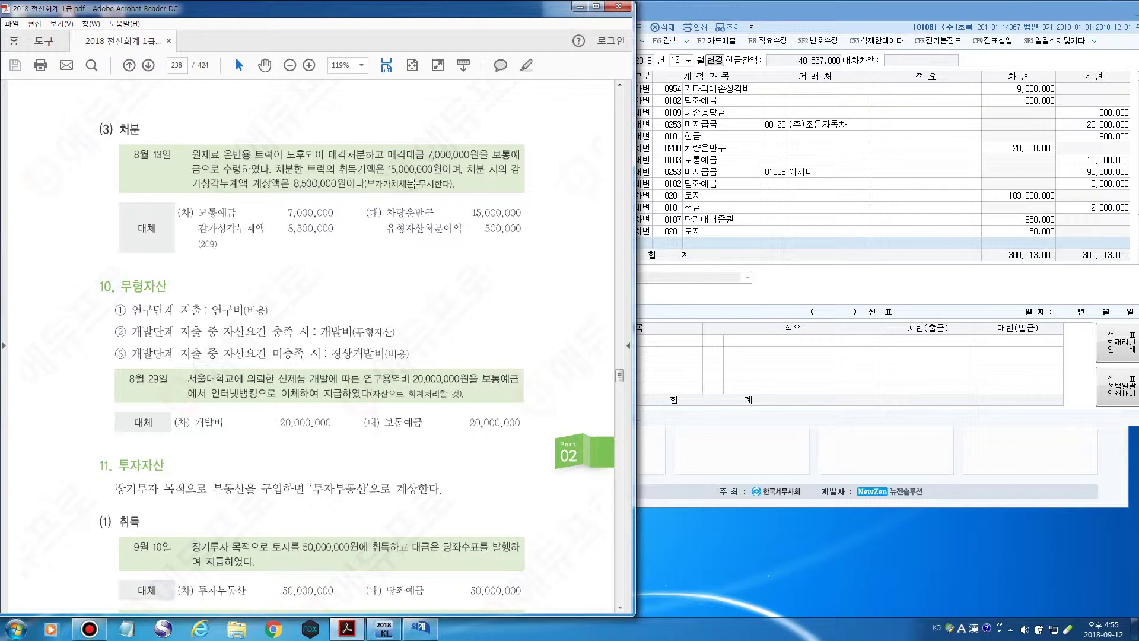
scroll(408, 185, "down", 1)
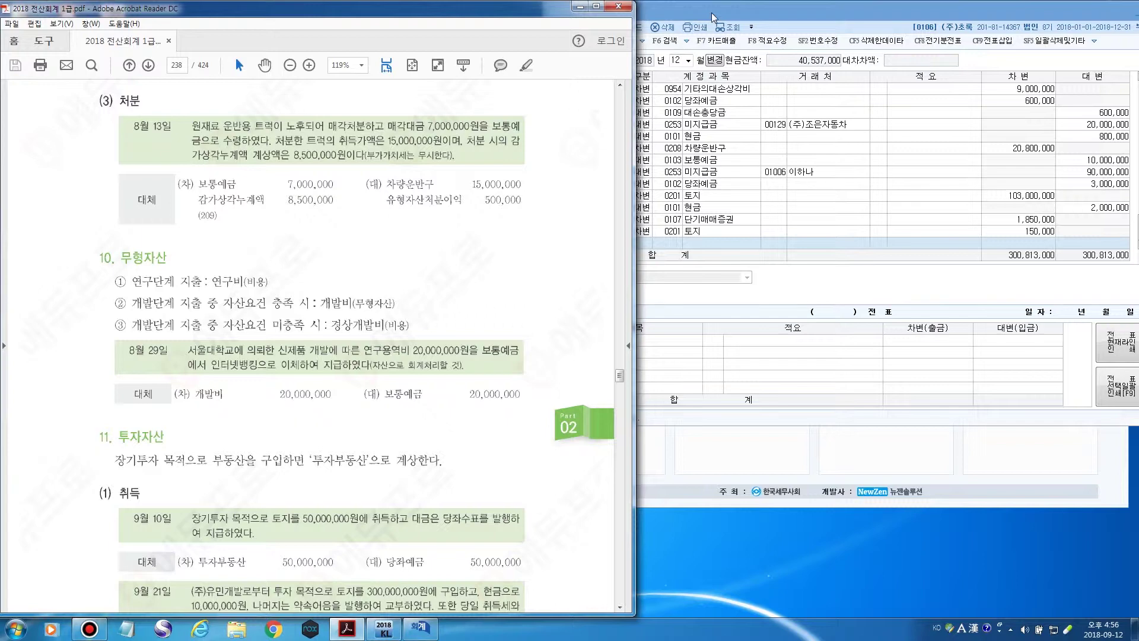
Enter an 8/13 credit line to 0208 차량운반구 for 15,000,000.
left_click(710, 12)
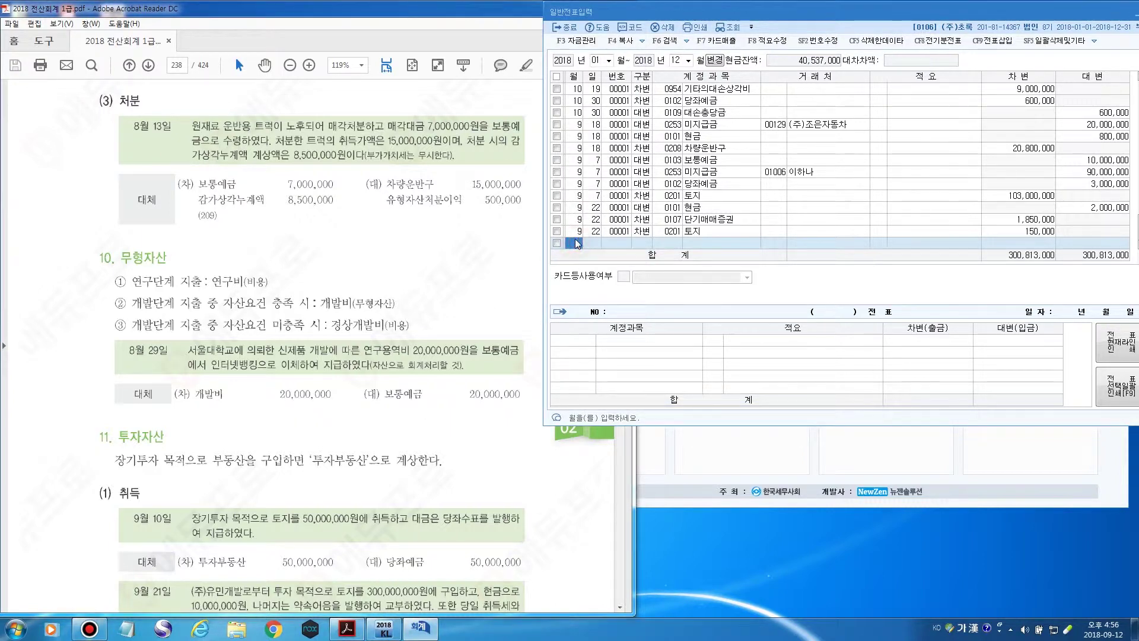
type("8")
key("Return")
type("13")
key("Return")
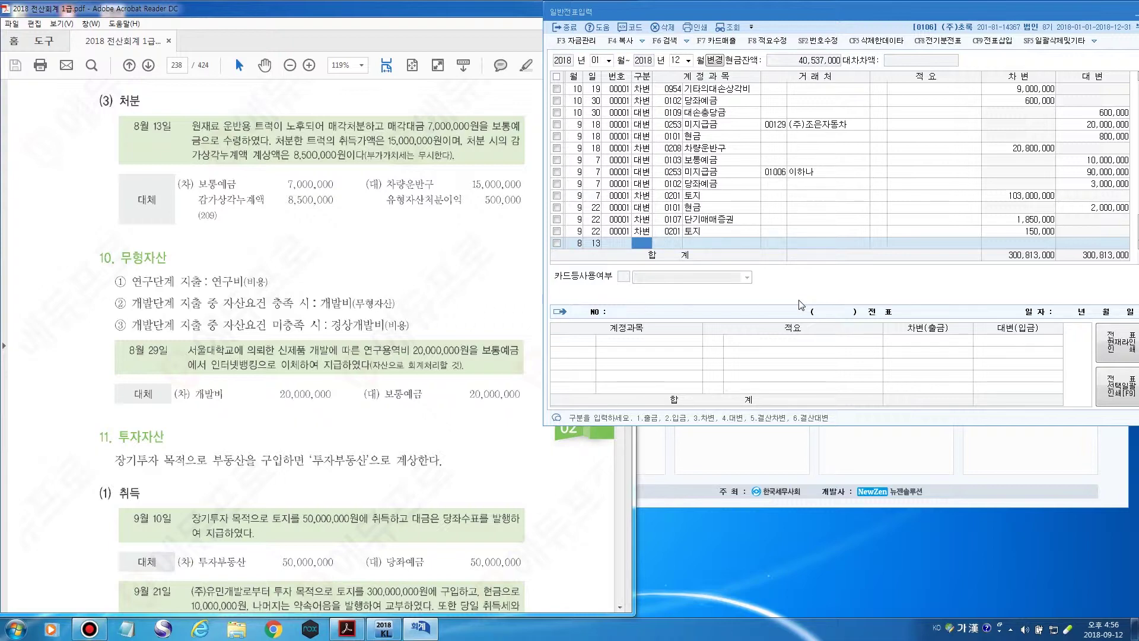
type("4")
key("Return")
type("차량")
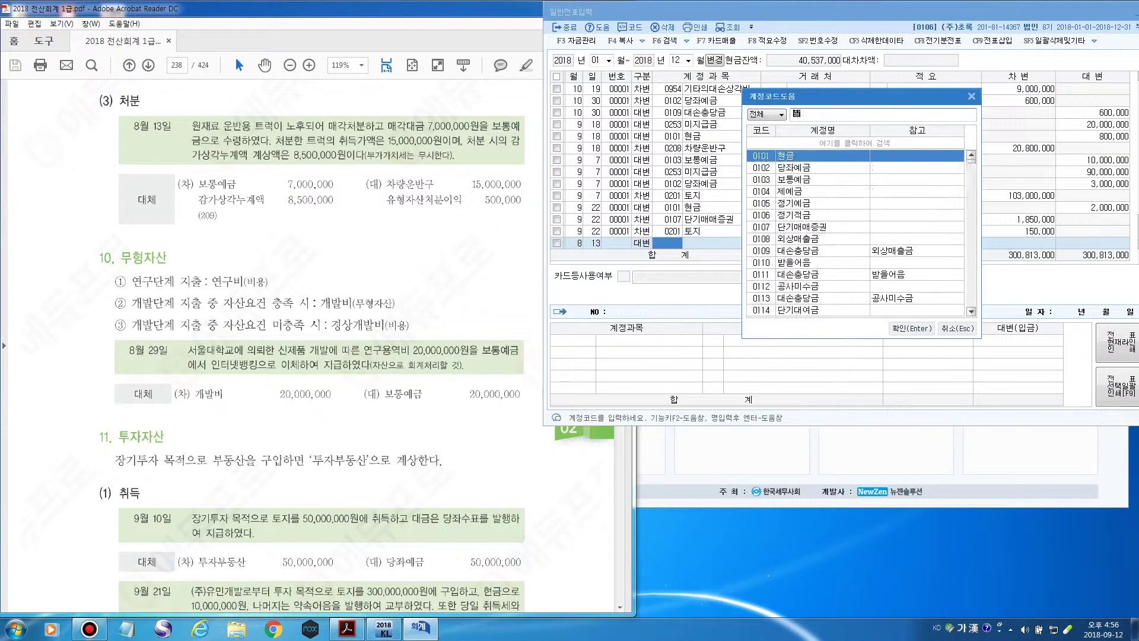
key("Return")
key("Return")
key("Return")
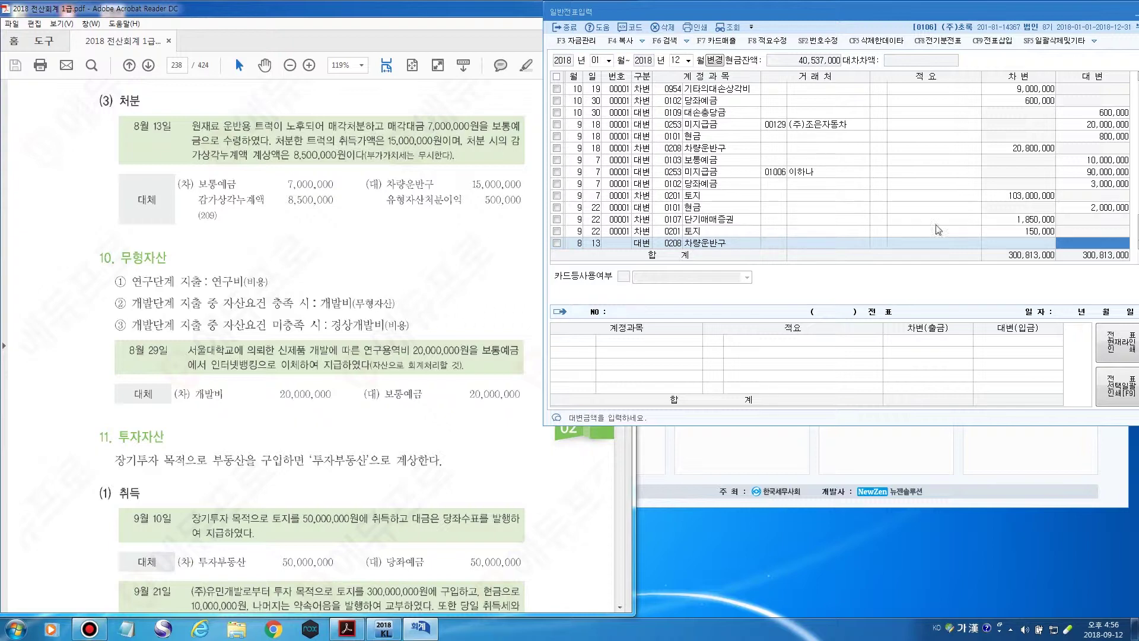
left_click(1061, 242)
type("15,000")
key("plus")
key("Return")
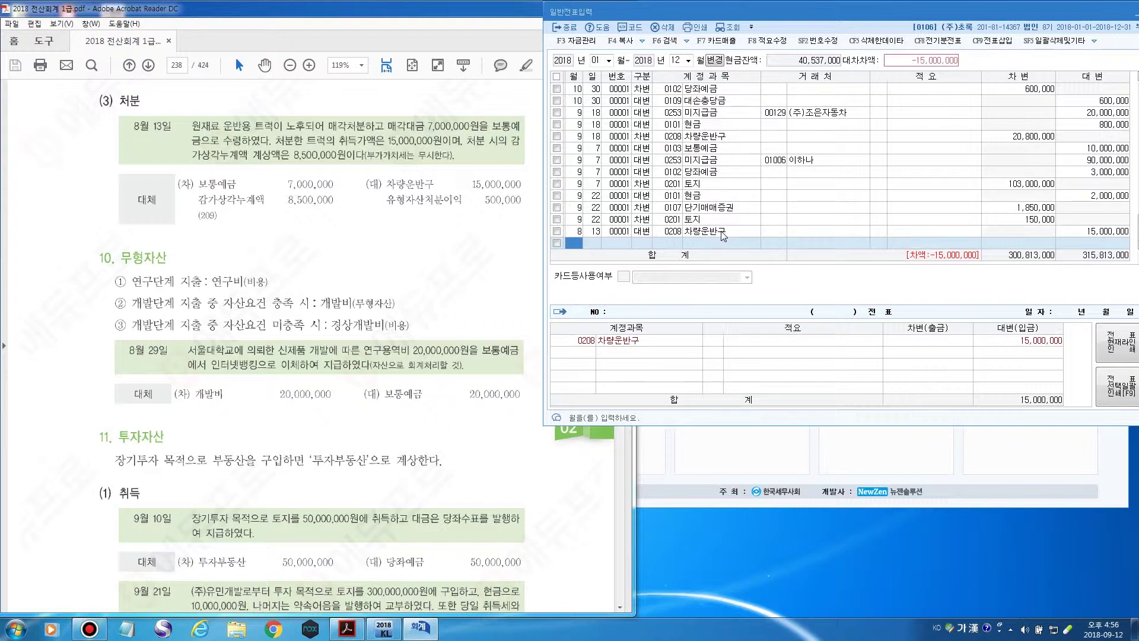
Add an 8/13 debit of 8,500,000 to 0209 감가상각누계액.
key("Return")
key("Return")
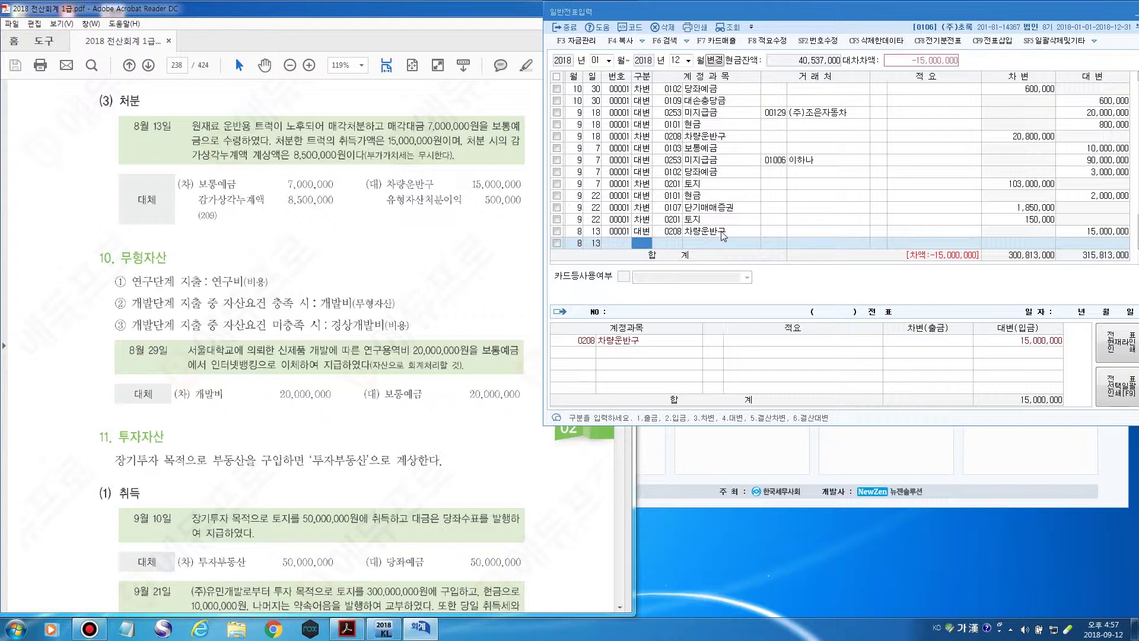
type("3감")
key("Return")
type("가")
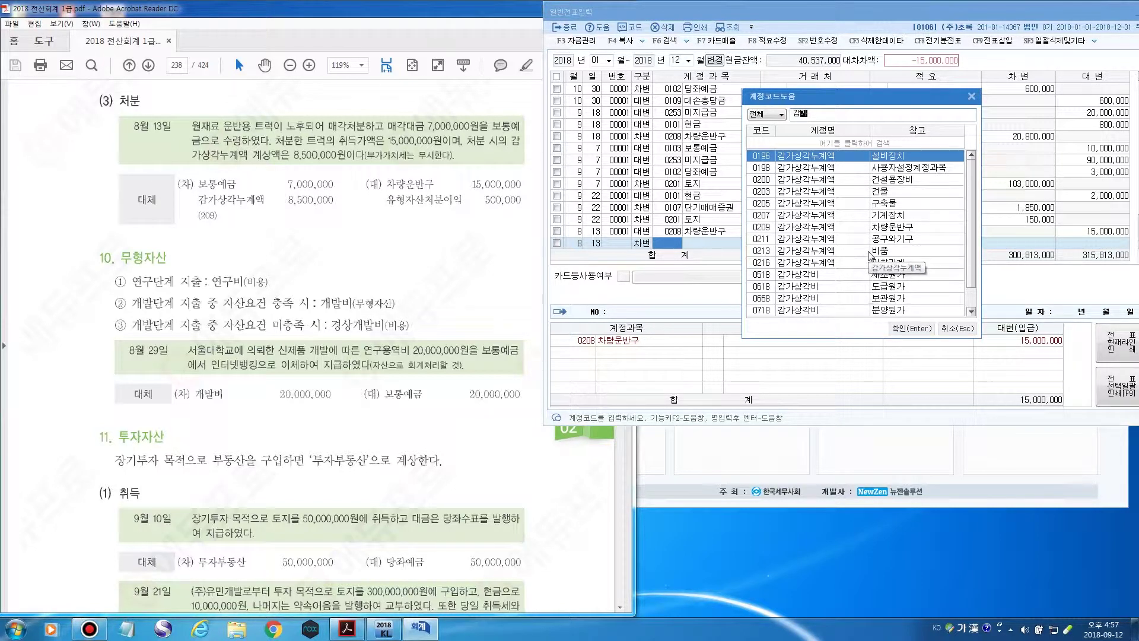
left_click(891, 229)
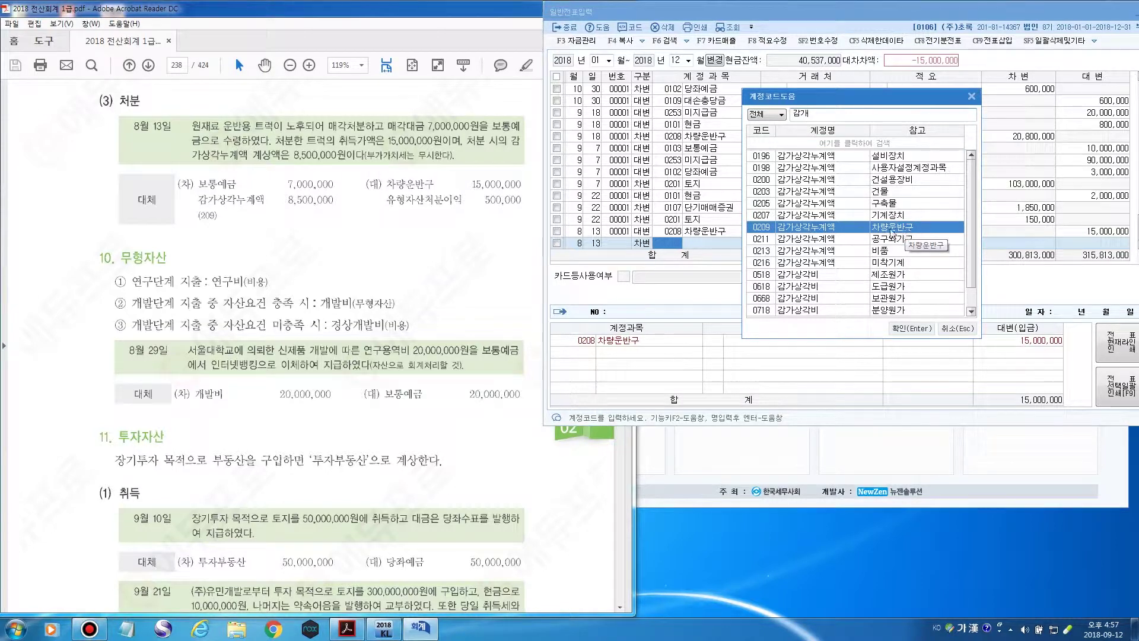
left_click(912, 328)
key("Return")
key("Return")
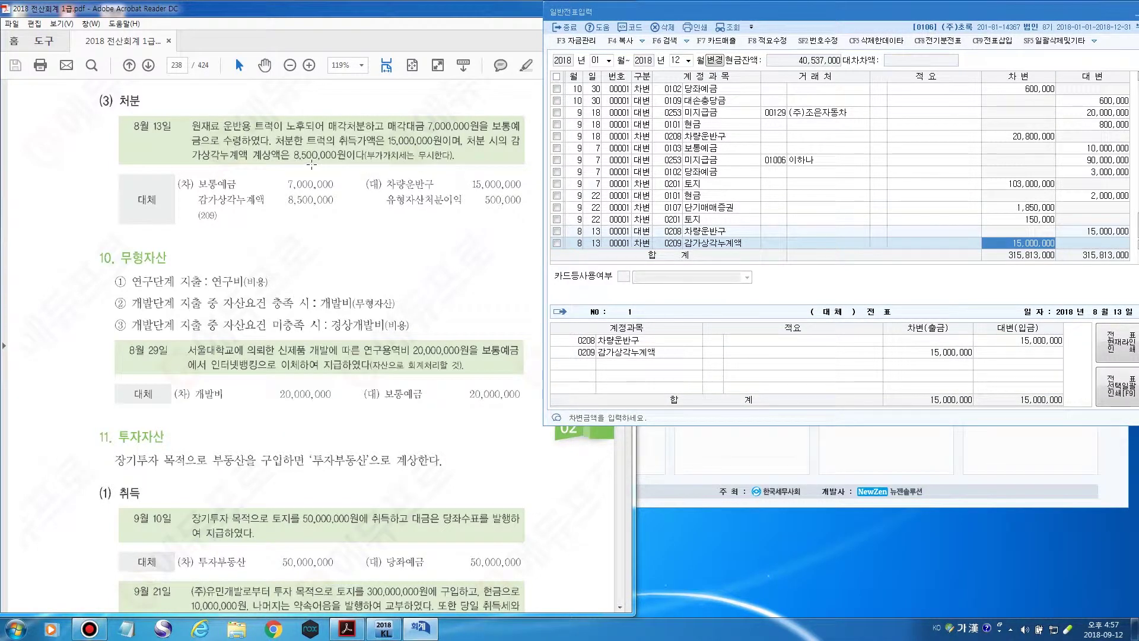
type("8,500,000")
key("Return")
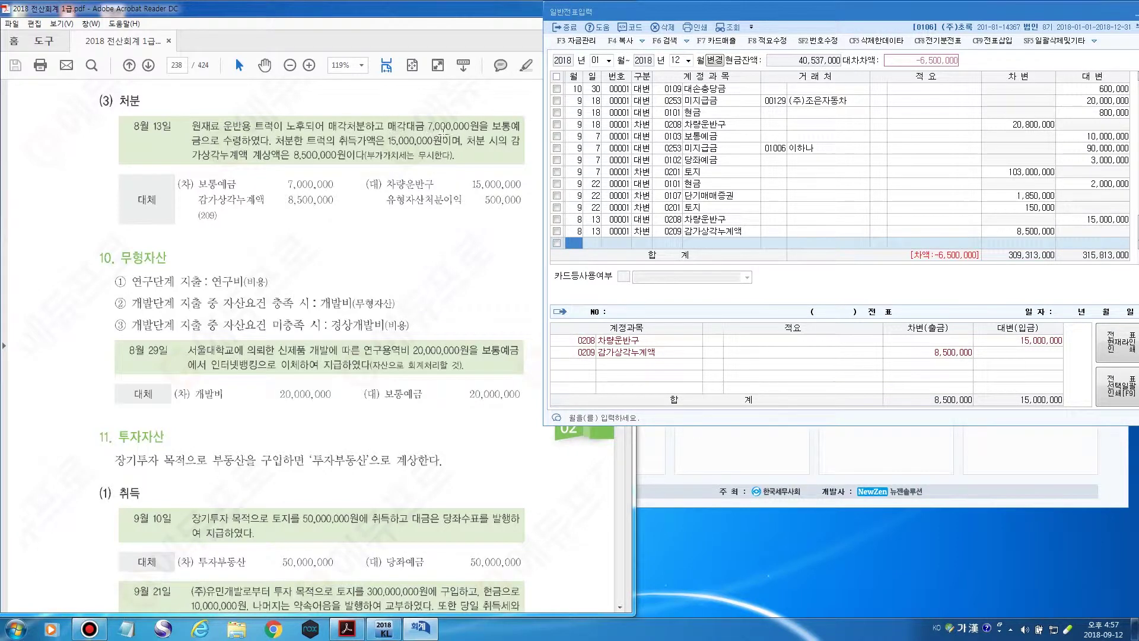
Start another journal line dated 8/13.
type("8")
key("Return")
type("13")
key("Return")
Debit 0103 보통예금 for 7,000,000 on the 8/13 line.
type("3")
key("Return")
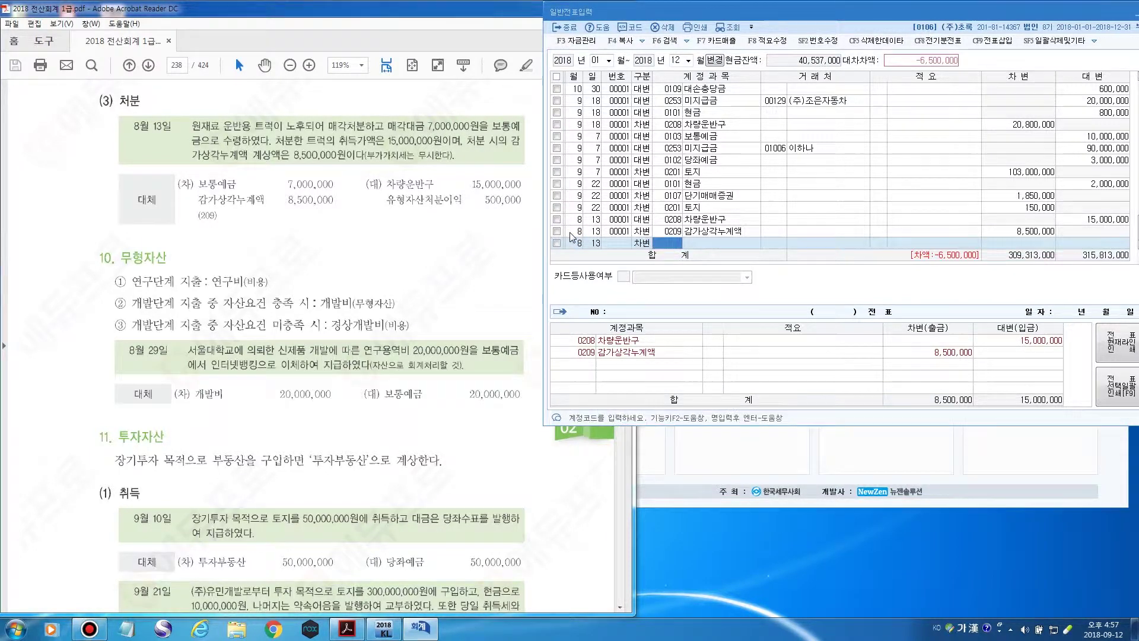
key("F2")
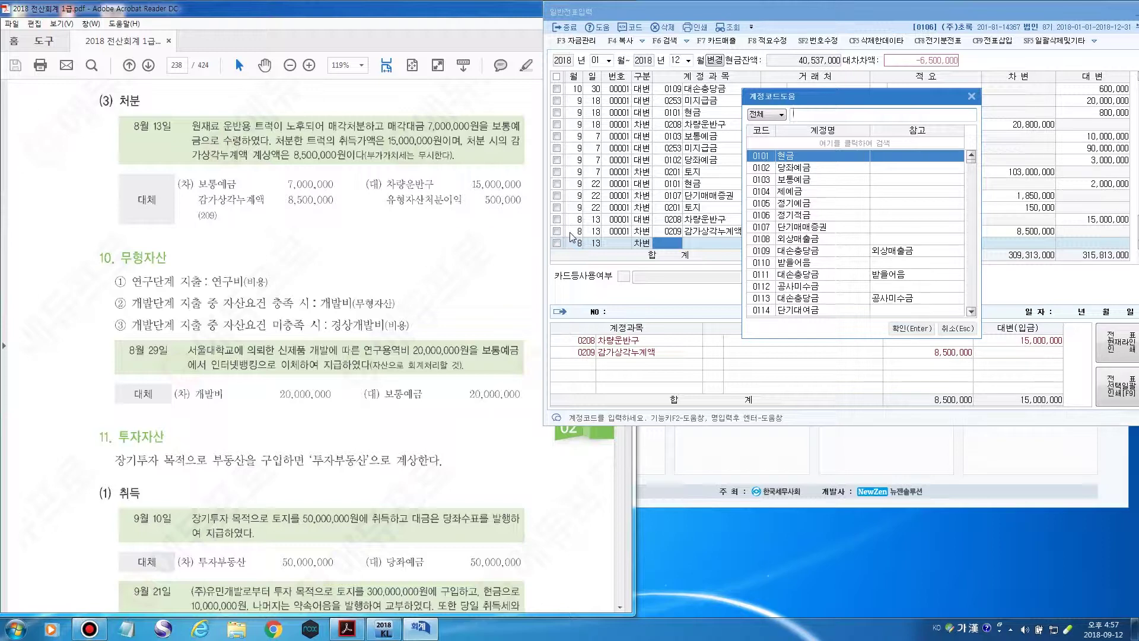
type("보통")
key("Return")
key("Return")
key("Return")
type("7000000")
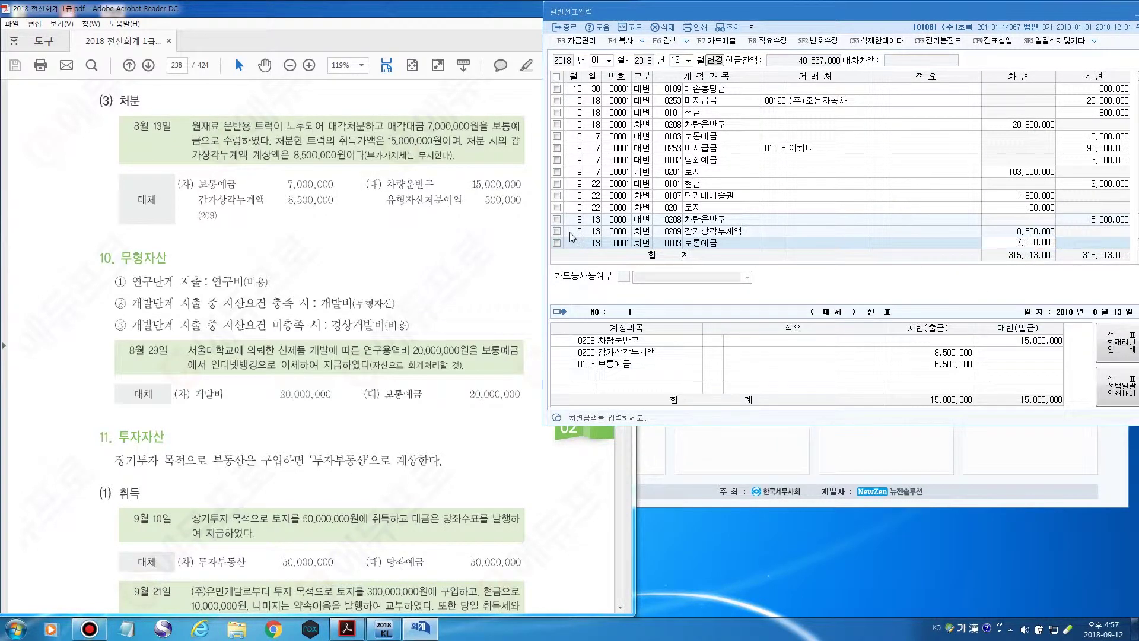
key("Return")
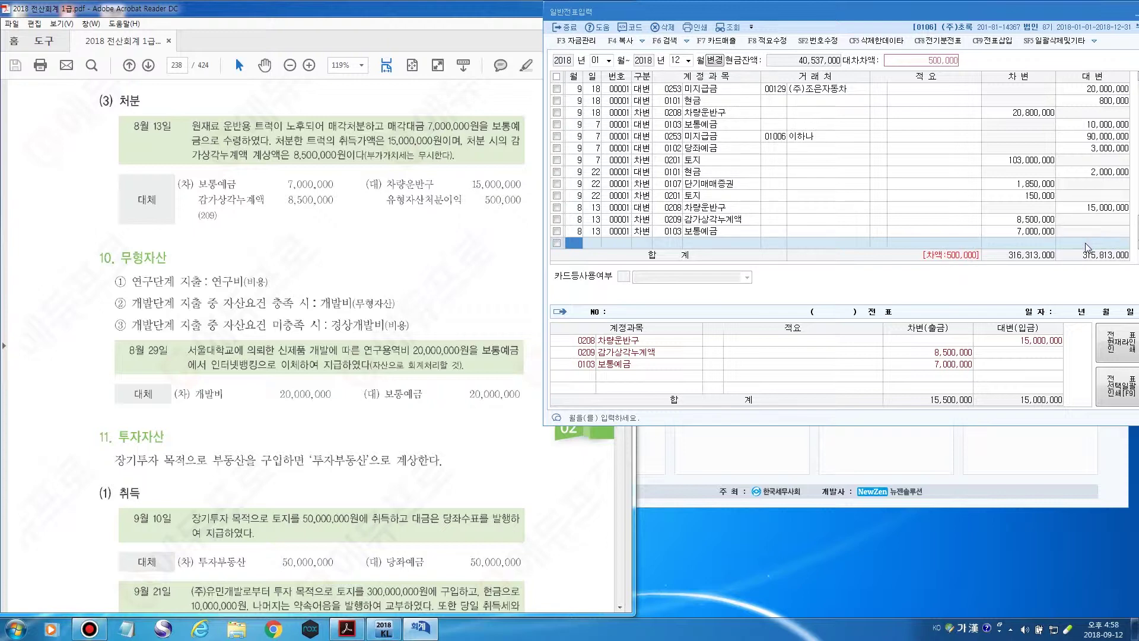
Credit 0914 유형자산처분이익 500,000 on a new 8/13 line, then return to the textbook.
key("Return")
key("Return")
type("4")
key("Return")
type("유")
key("Return")
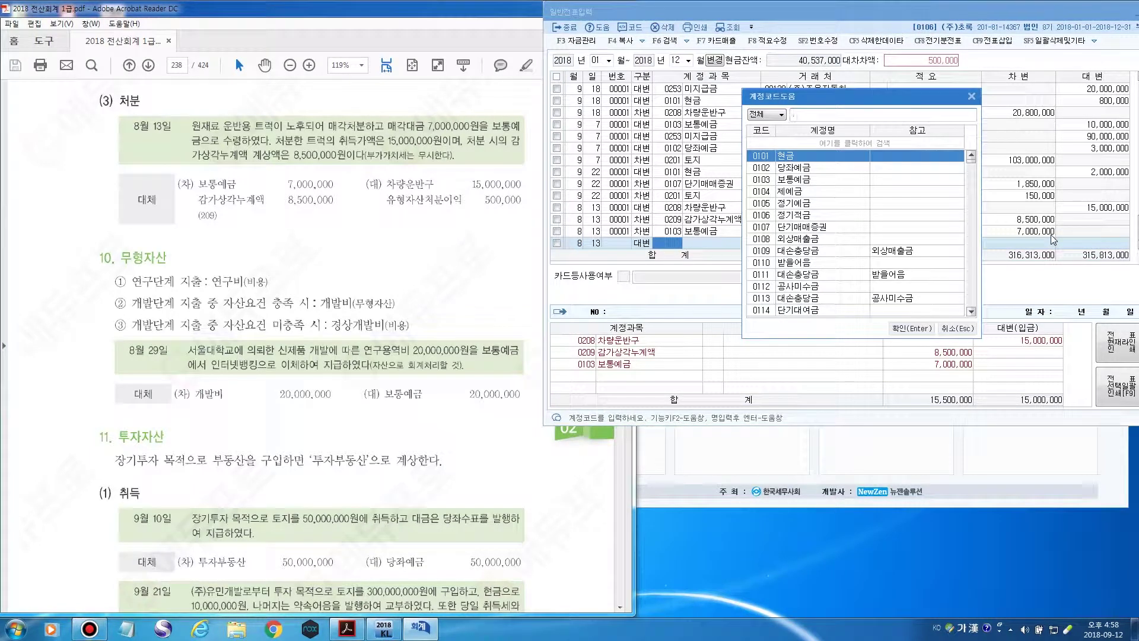
type("유형")
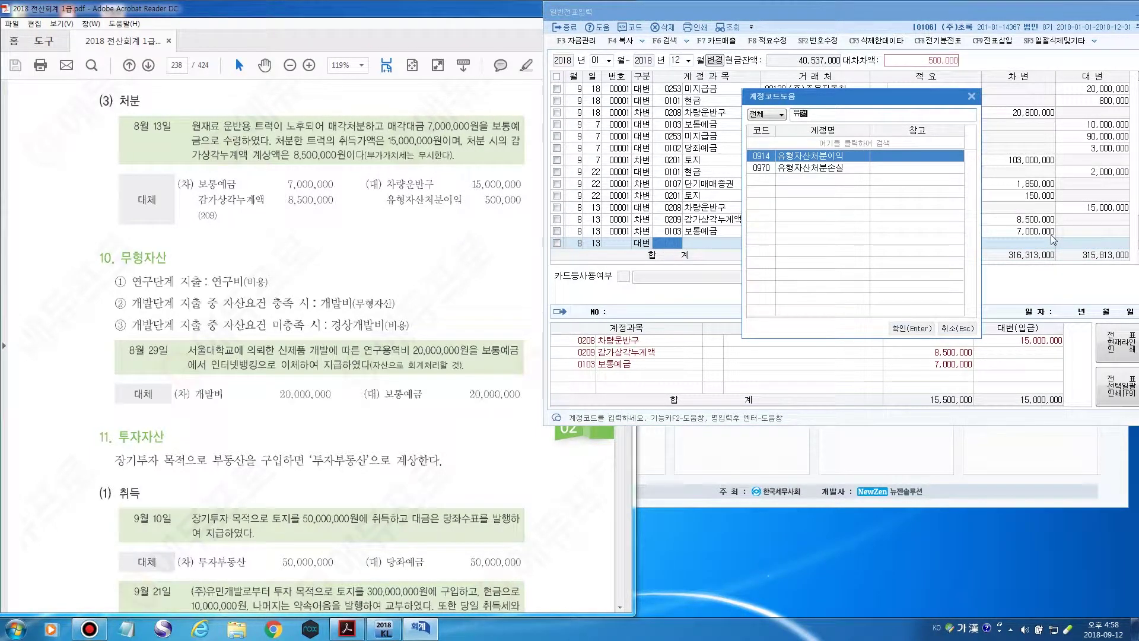
key("Return")
key("Return")
key("Return")
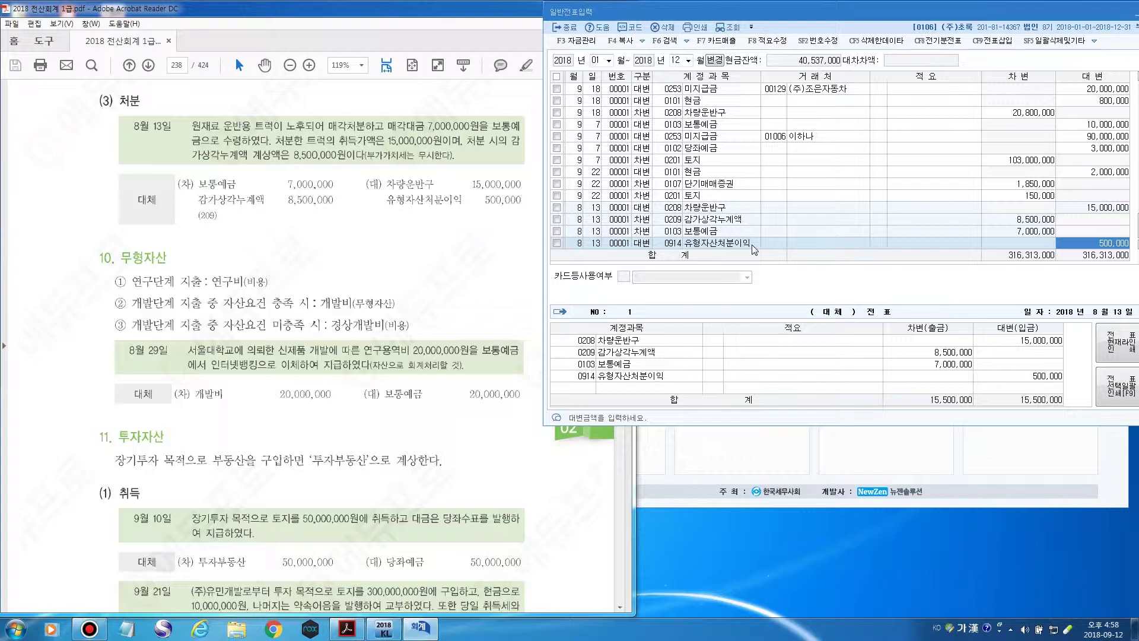
left_click(749, 244)
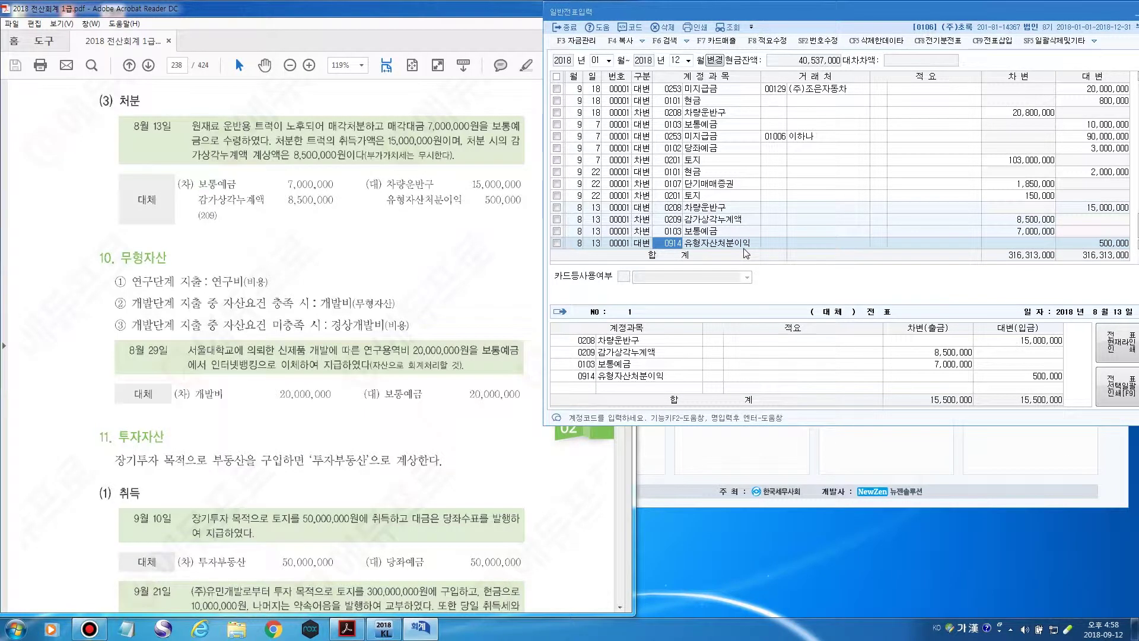
left_click(340, 13)
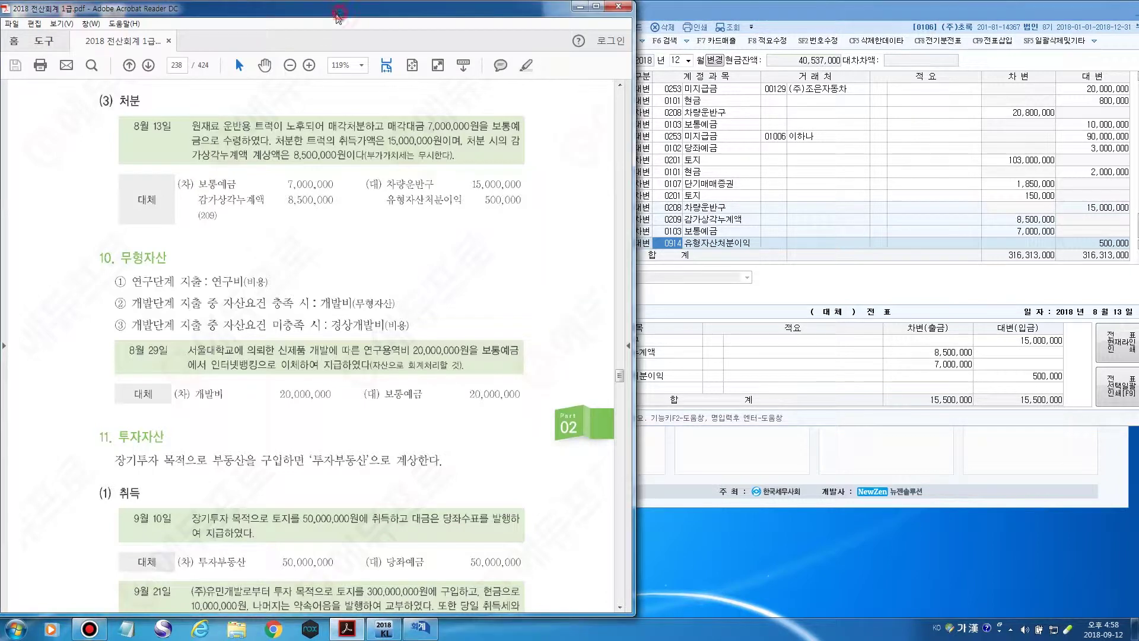